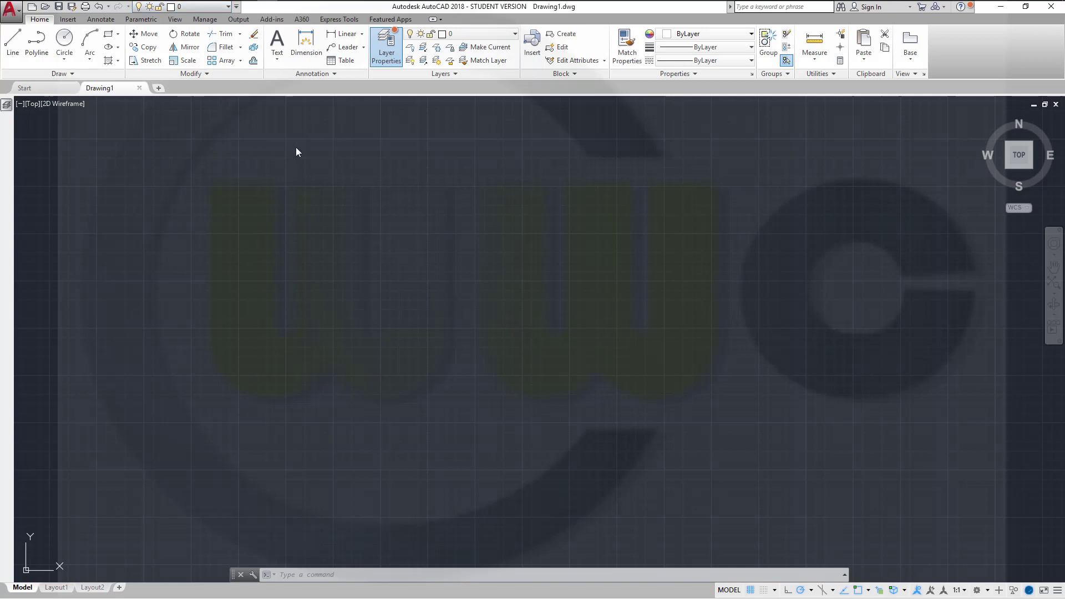
# Create a layer named contour in the layer properties and set its color to red
pyautogui.click(384, 52)
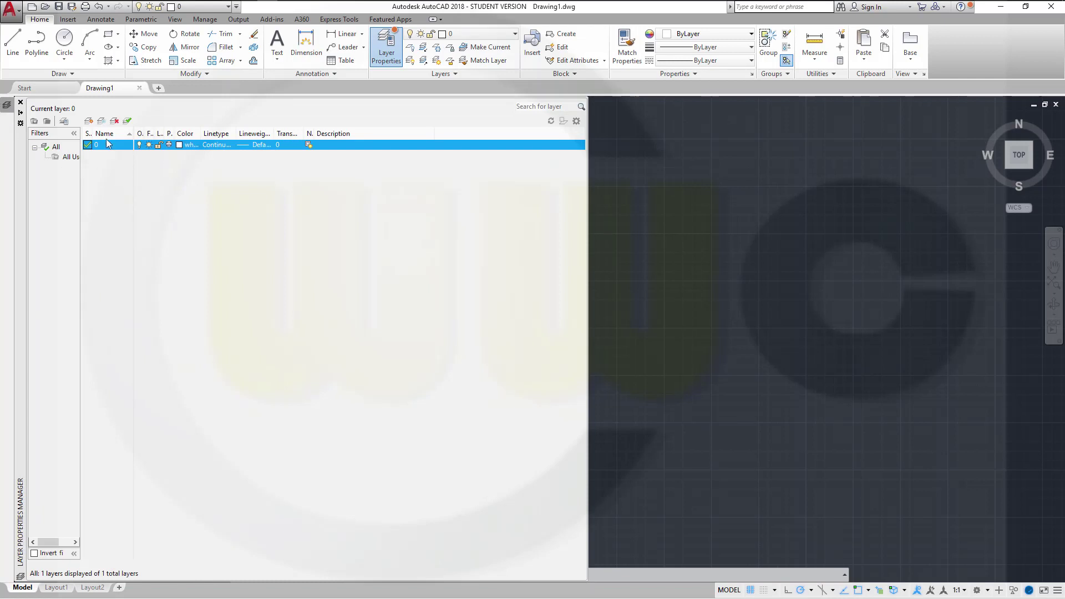
pyautogui.click(88, 121)
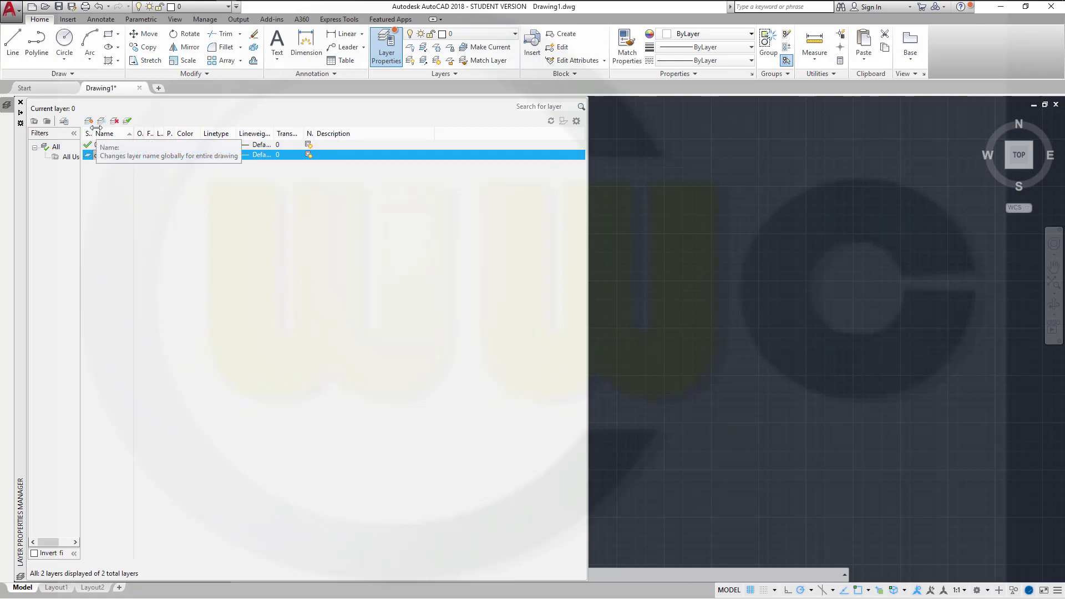
pyautogui.write('contour')
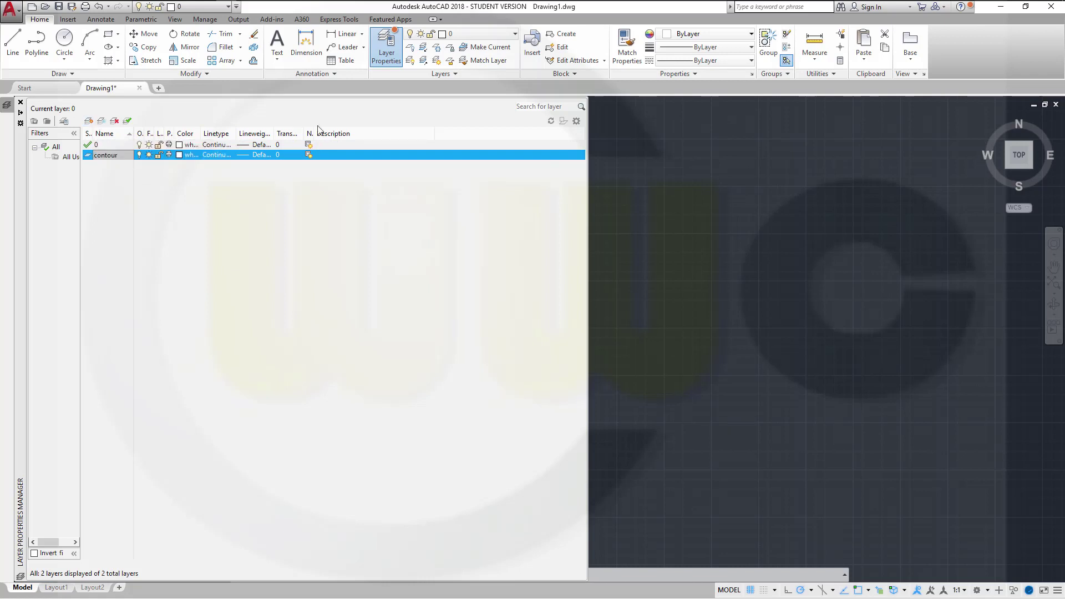
pyautogui.click(178, 155)
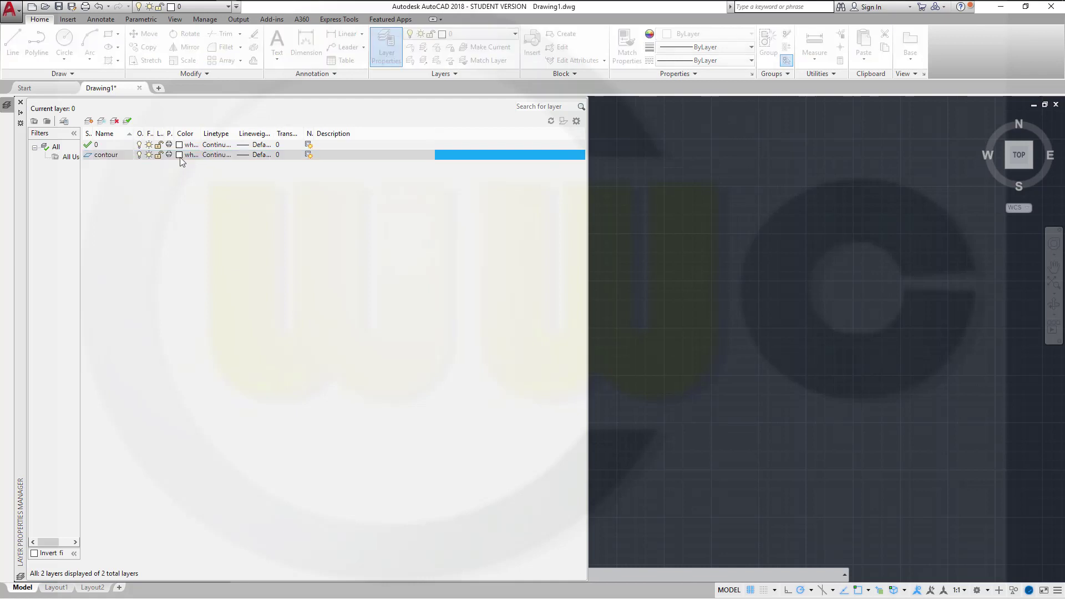
pyautogui.click(445, 329)
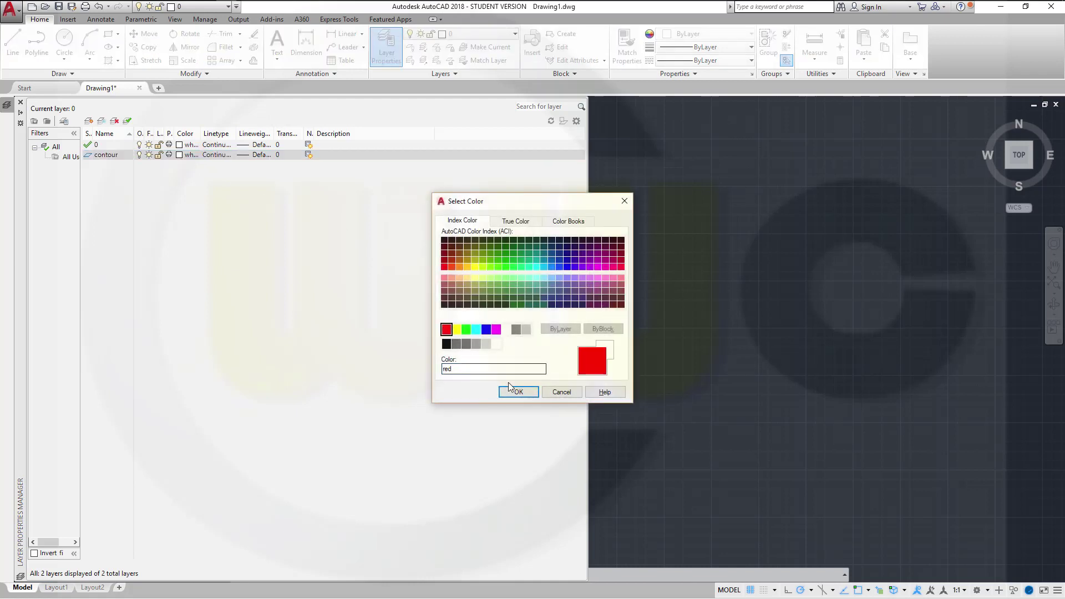
pyautogui.click(516, 392)
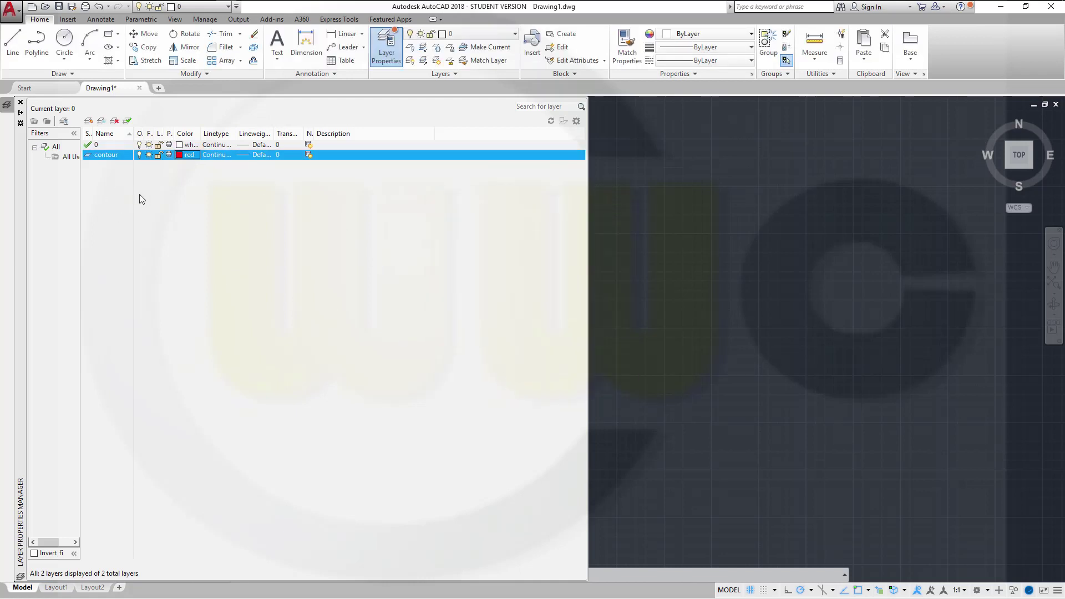
# Create a layer named dimensions and set its color to green
pyautogui.click(104, 146)
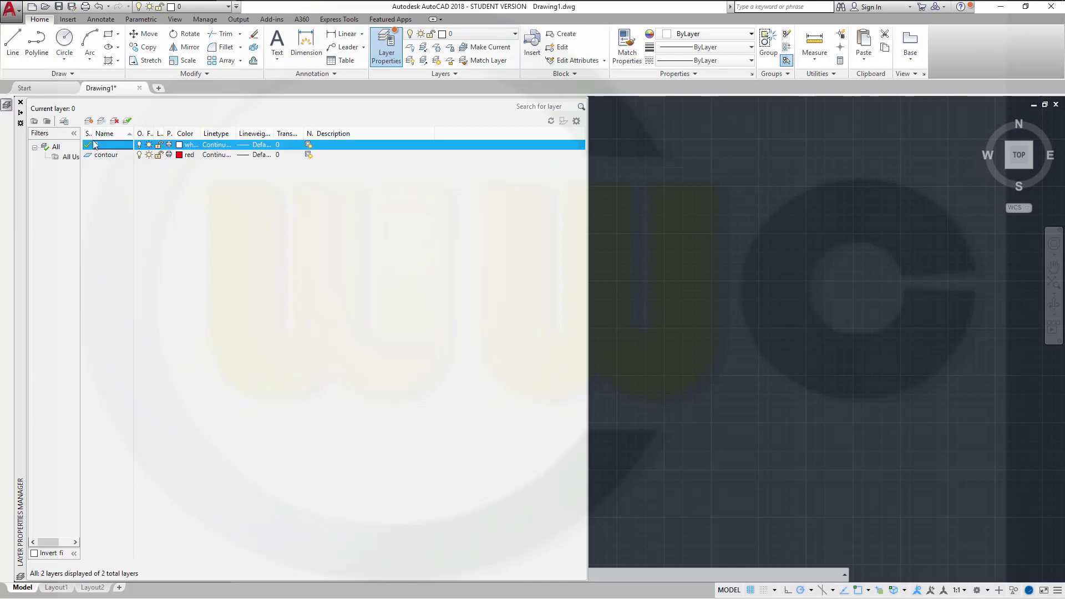
pyautogui.click(89, 120)
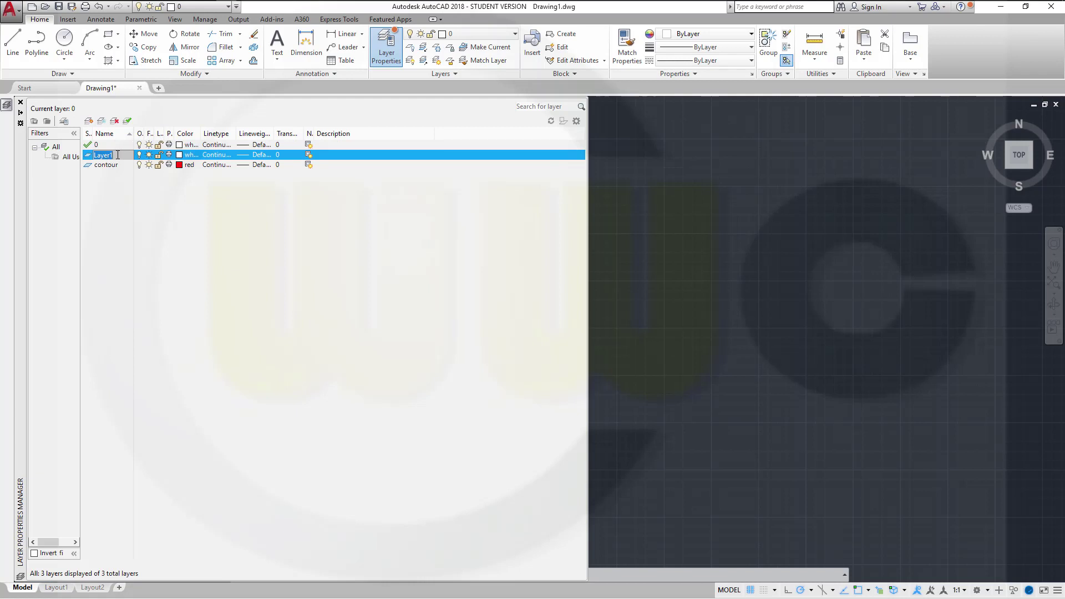
pyautogui.write('diem')
pyautogui.press('BackSpace')
pyautogui.press('BackSpace')
pyautogui.write('mensions')
pyautogui.press('Return')
pyautogui.click(179, 156)
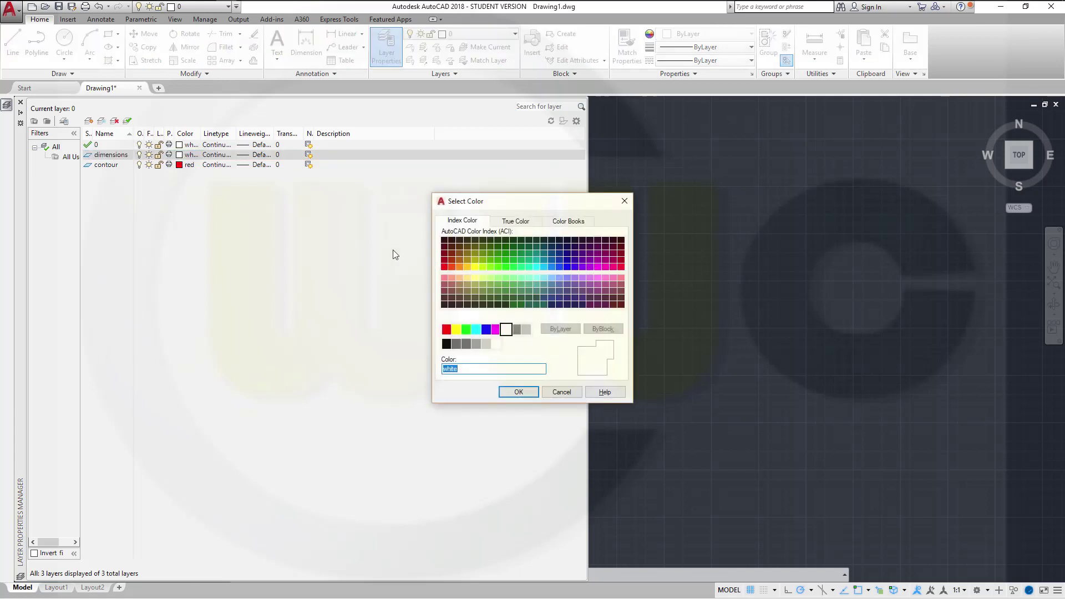
pyautogui.click(465, 331)
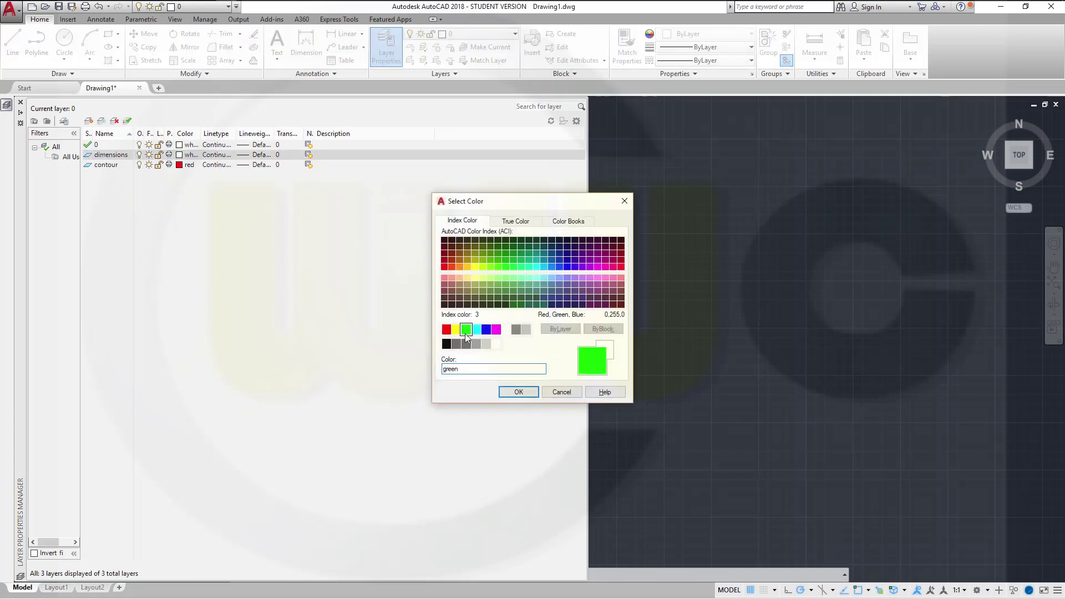
pyautogui.click(517, 392)
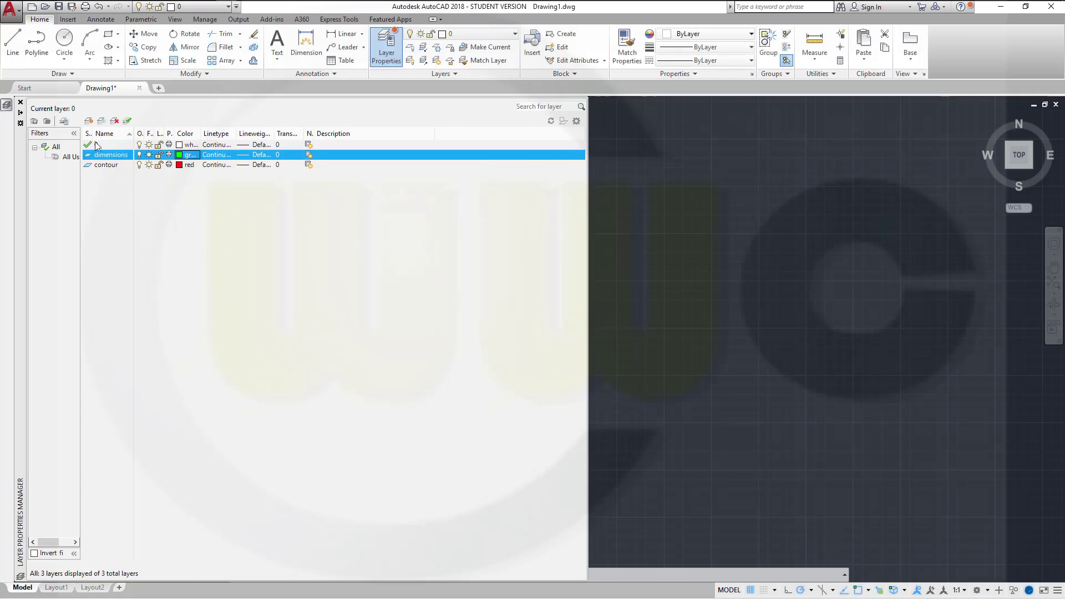
# Create a layer named centerlines and set its color to cyan
pyautogui.click(88, 121)
pyautogui.write('centerlines')
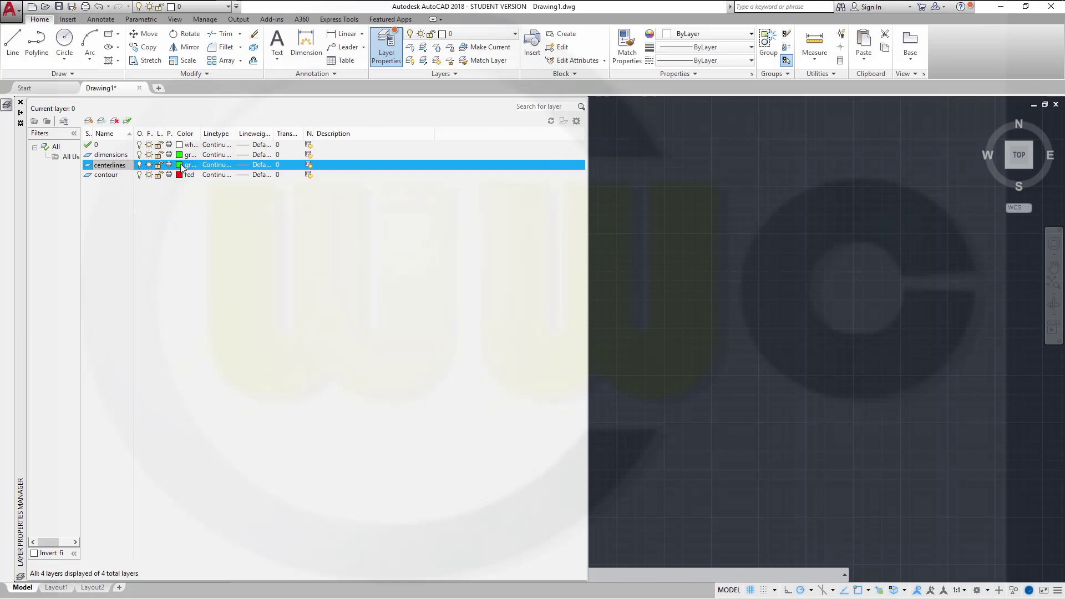
pyautogui.click(181, 165)
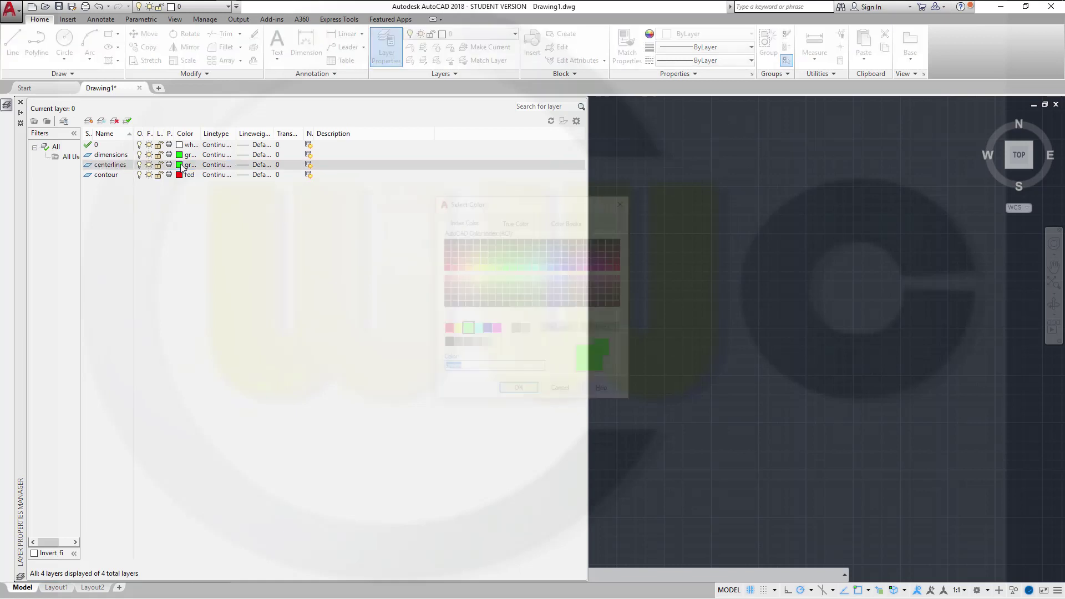
pyautogui.click(477, 330)
pyautogui.click(518, 392)
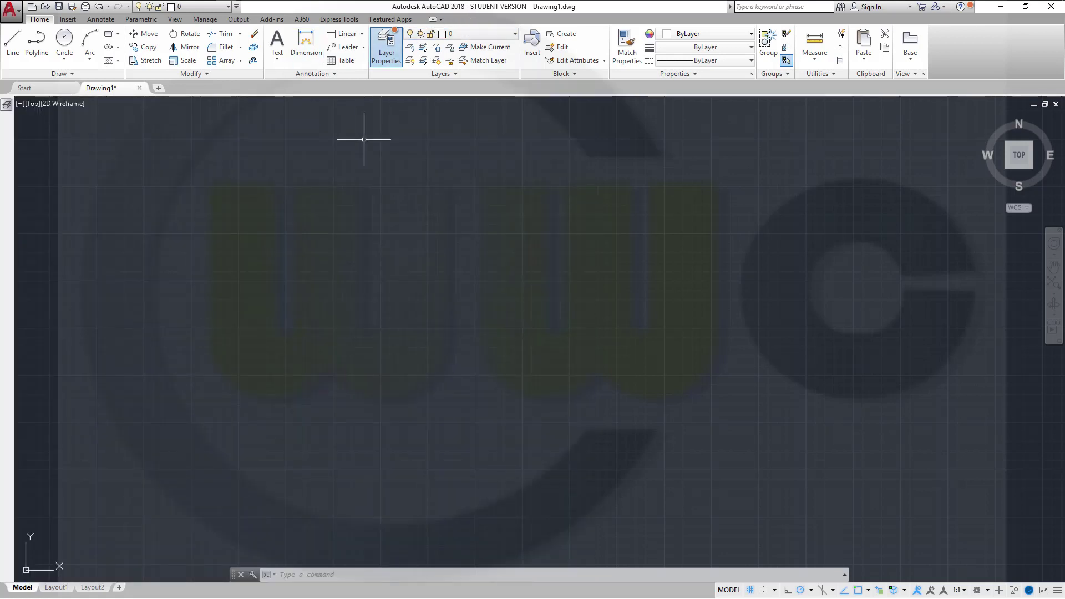
# Create a layer named text and set its color to yellow
pyautogui.moveTo(6, 108)
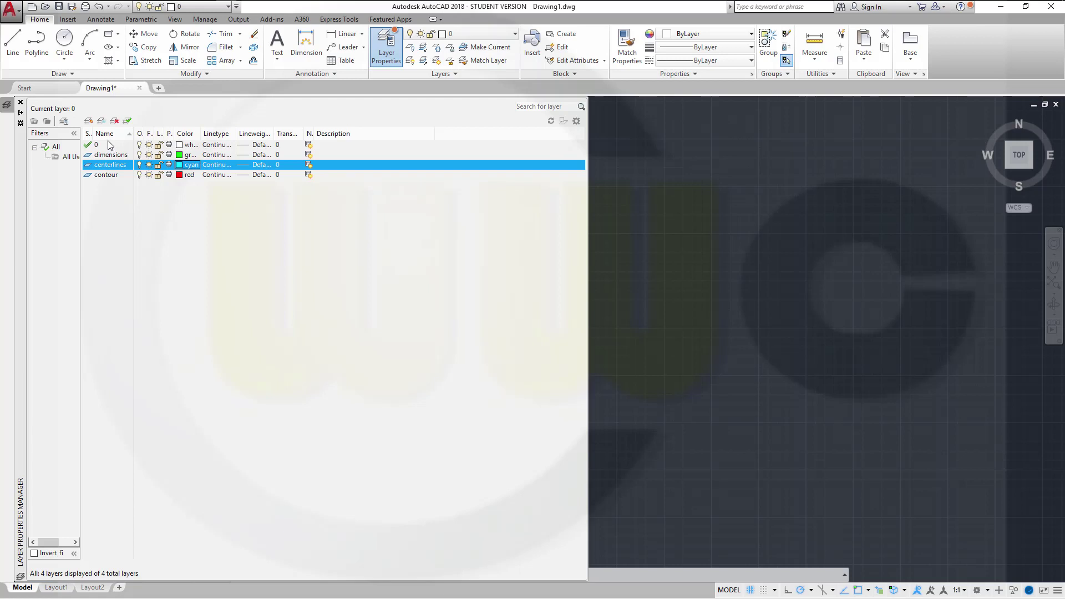
pyautogui.click(88, 121)
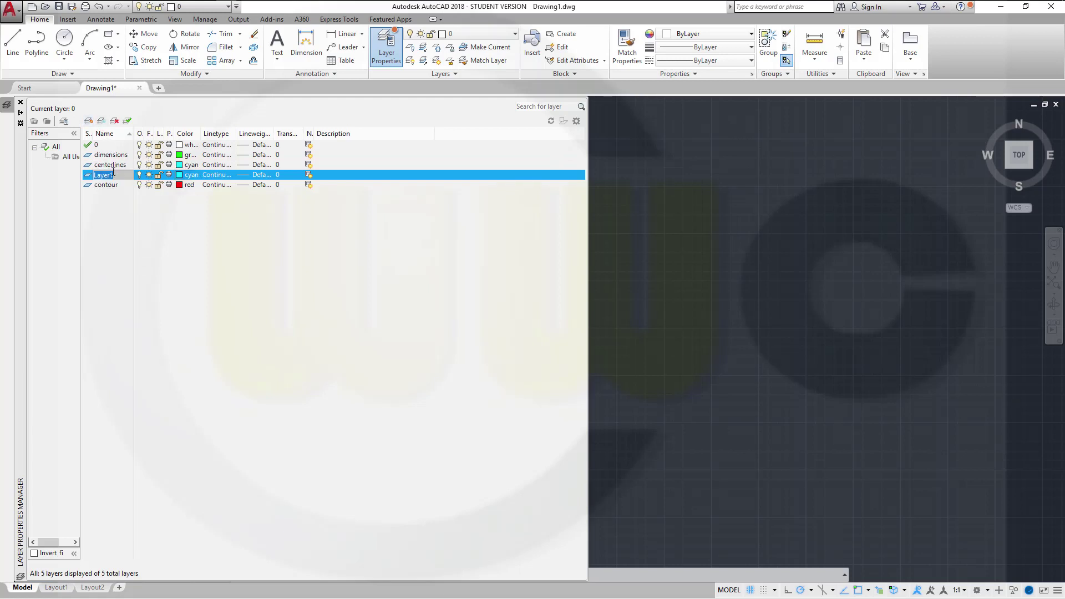
pyautogui.write('text')
pyautogui.press('Return')
pyautogui.click(177, 174)
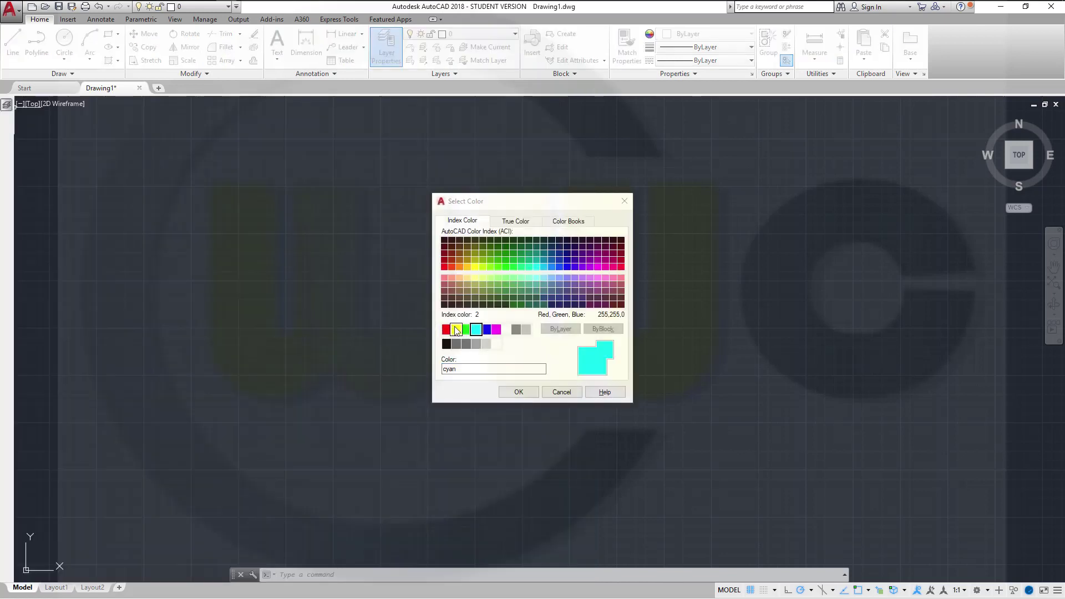
pyautogui.click(456, 329)
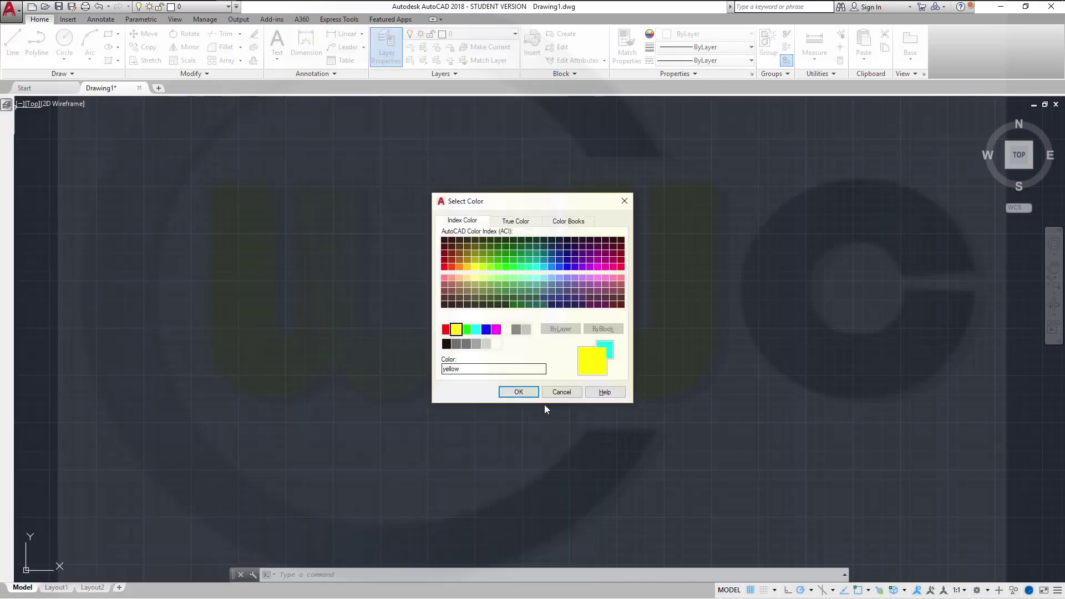
pyautogui.click(508, 391)
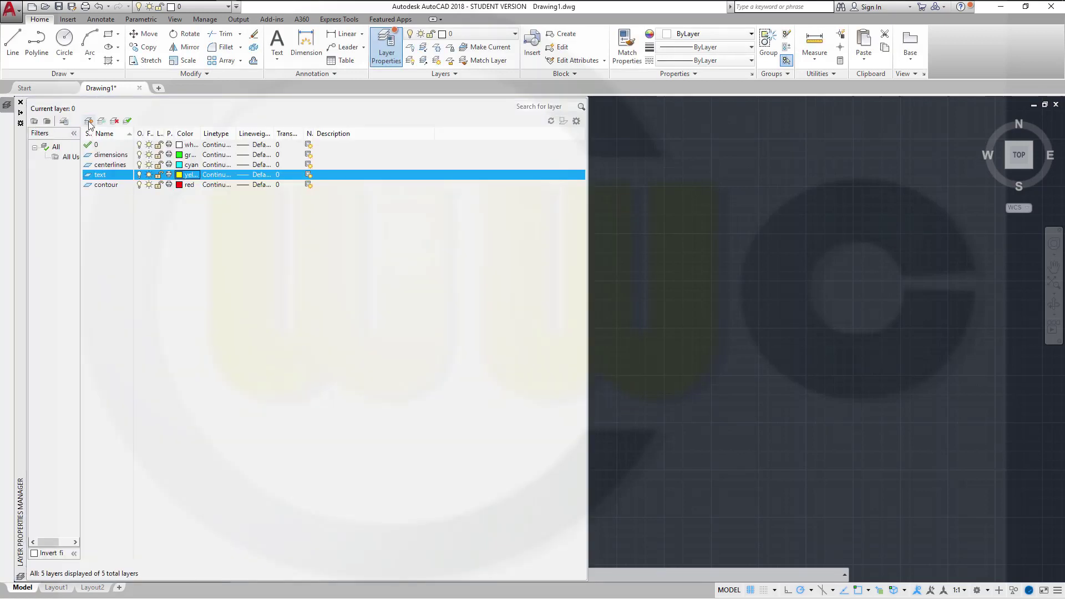
# Create a layer named hatch_patterns, set its color to blue, and return to the drawing area
pyautogui.click(88, 122)
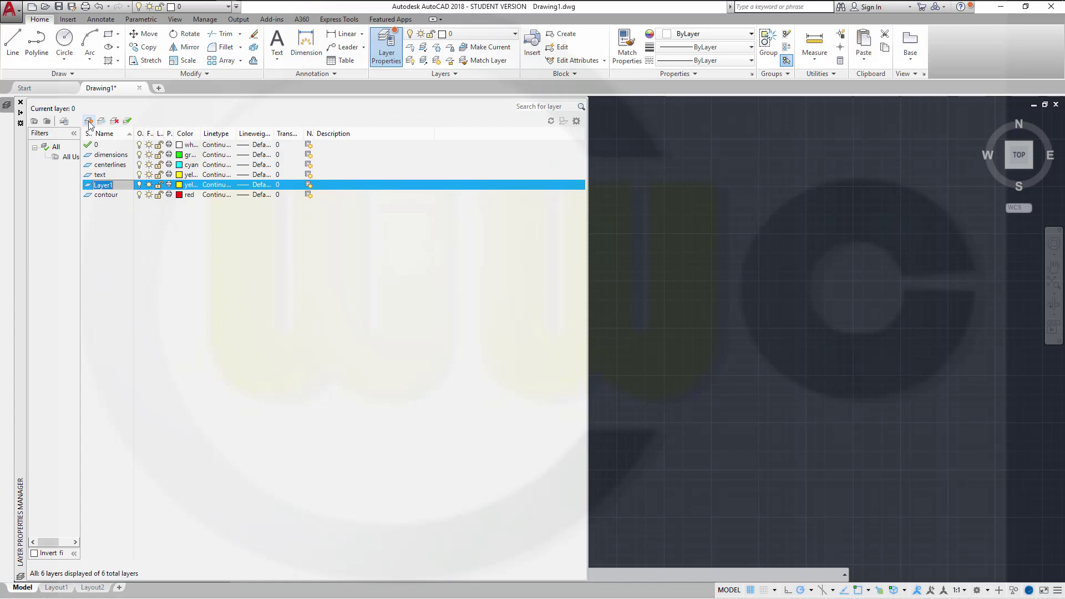
pyautogui.write('hat')
pyautogui.write('ch')
pyautogui.write('_pattern')
pyautogui.write('s')
pyautogui.click(179, 186)
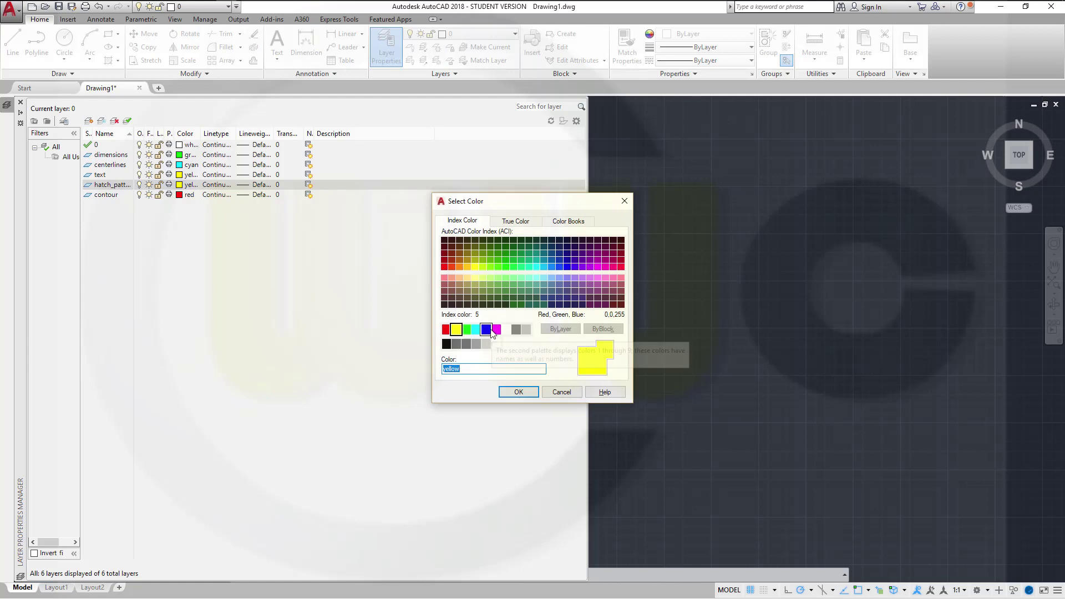
pyautogui.click(486, 330)
pyautogui.click(516, 391)
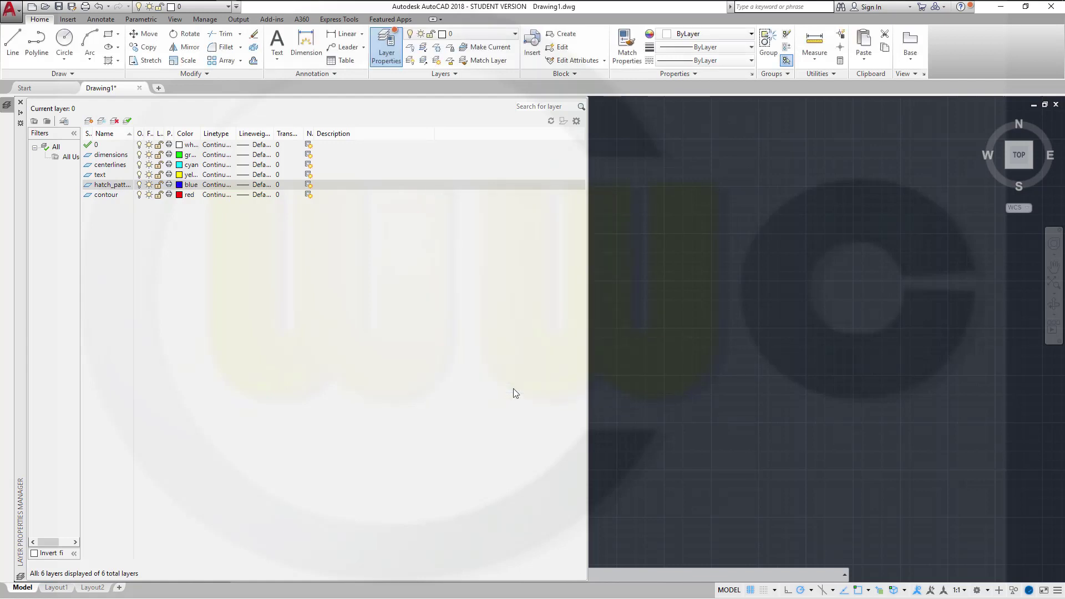
pyautogui.click(639, 257)
pyautogui.press('Escape')
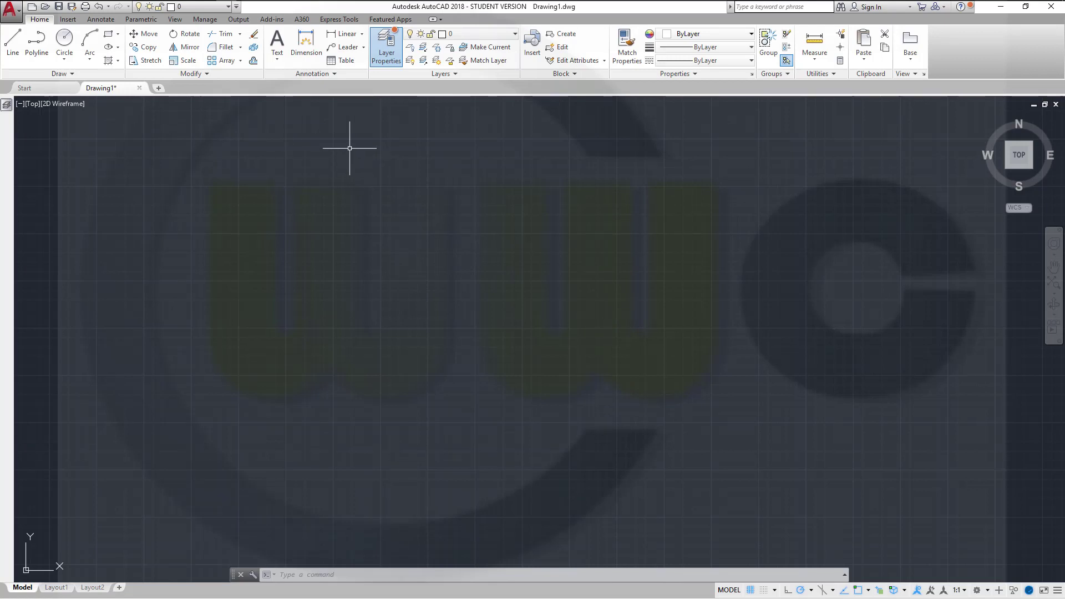
# Set the CENTERLAYER system variable to the centerlines layer
pyautogui.write('cene')
pyautogui.press('BackSpace')
pyautogui.write('ter')
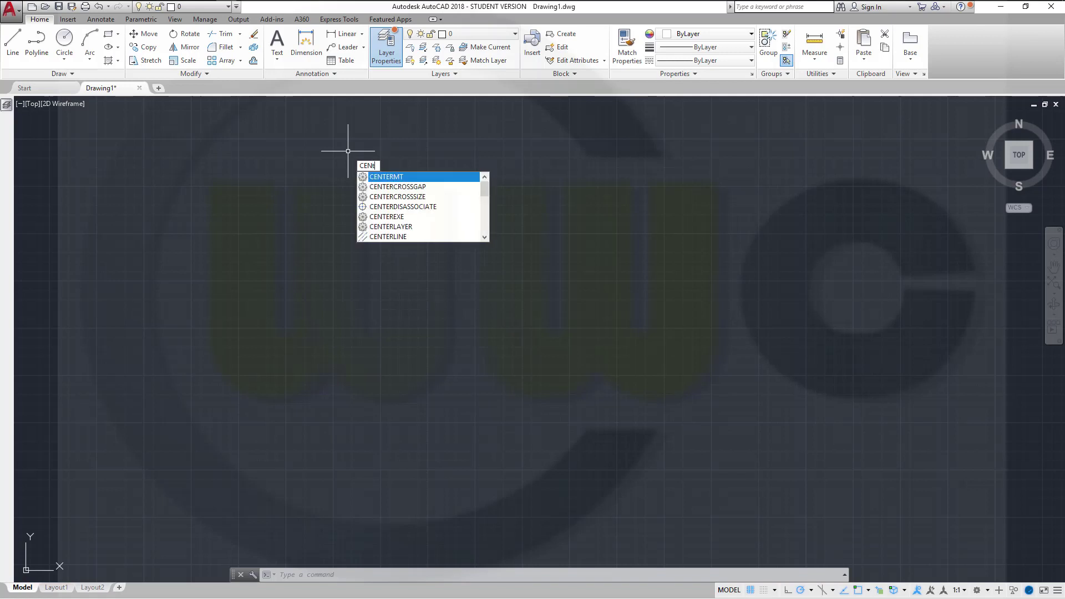
pyautogui.write('la')
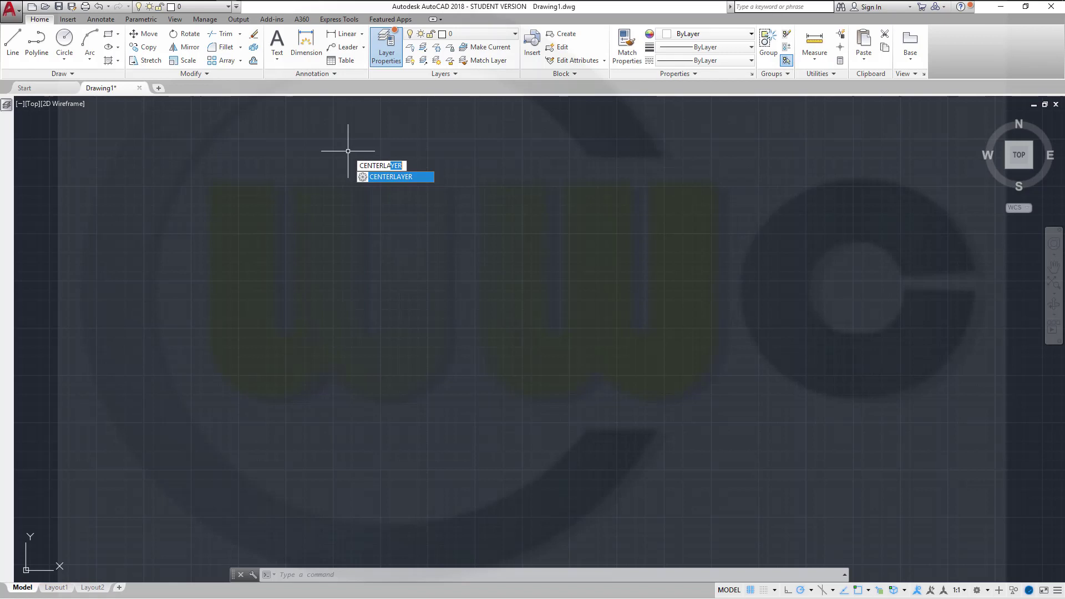
pyautogui.press('Return')
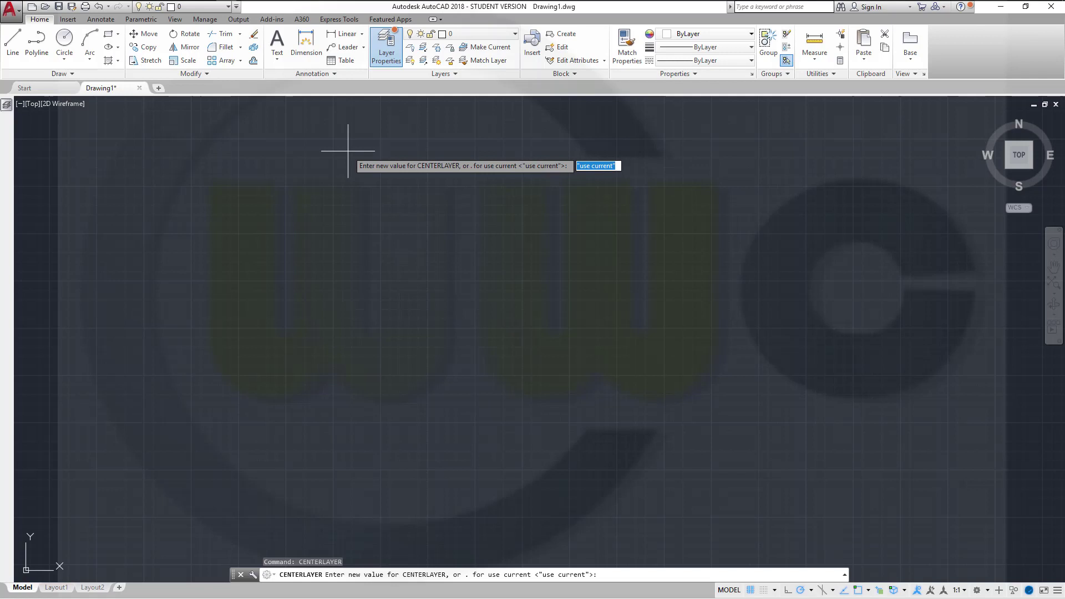
pyautogui.write('centerlines')
pyautogui.press('Return')
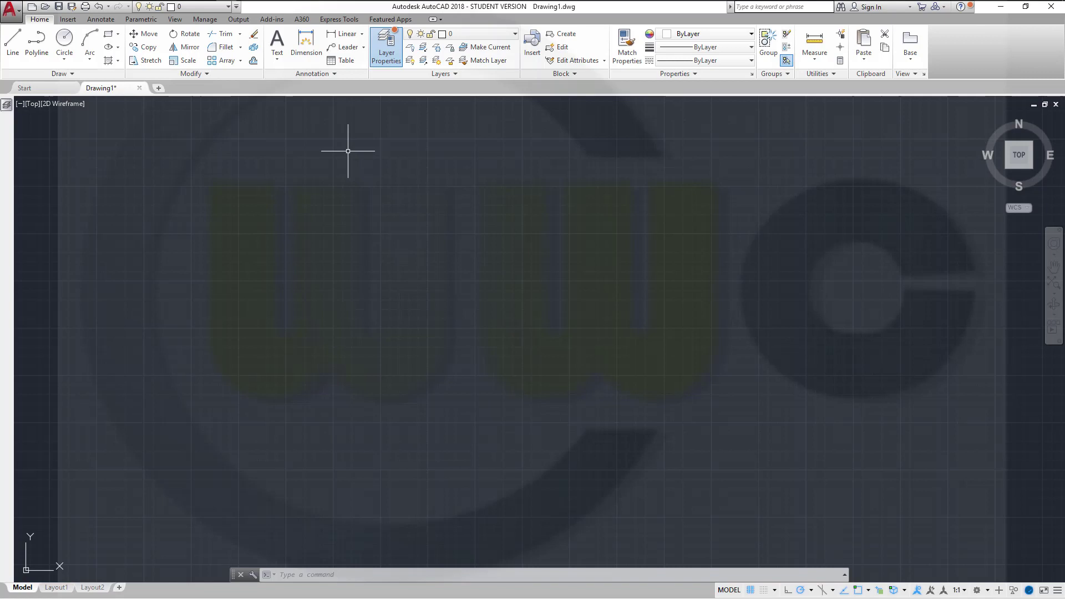
# Draw a rectangle 120 units wide and 80 units high in the drawing area
pyautogui.click(108, 34)
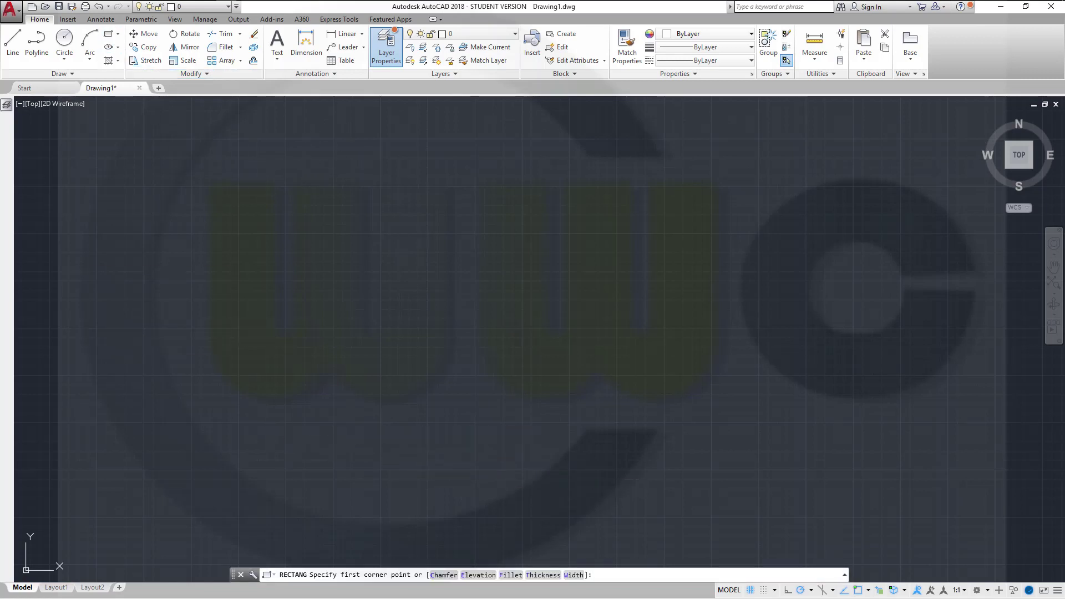
pyautogui.click(351, 418)
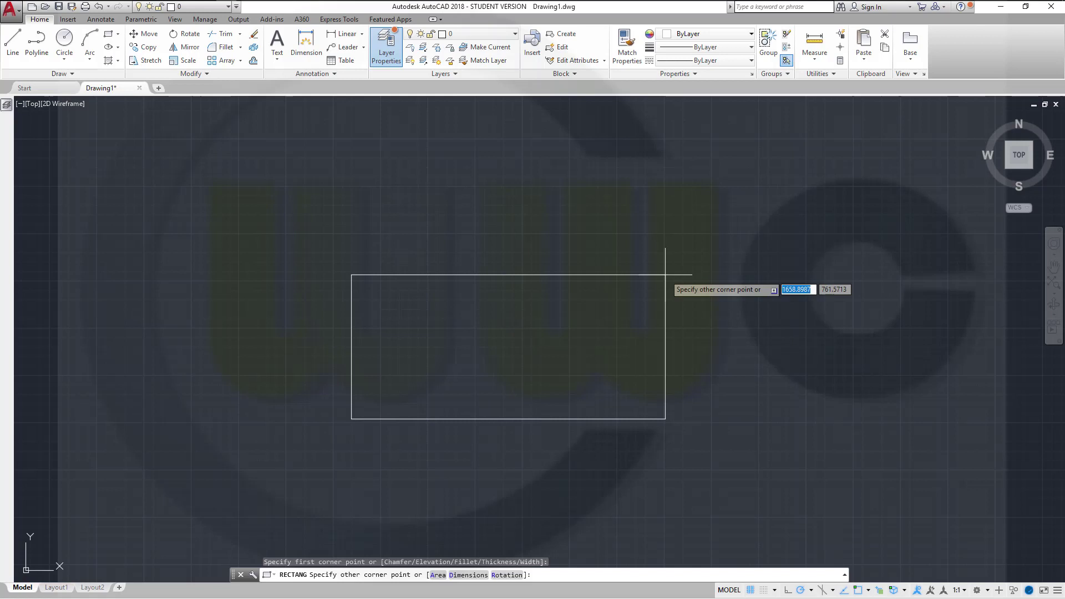
pyautogui.write('120')
pyautogui.press('Tab')
pyautogui.write('80')
pyautogui.press('Return')
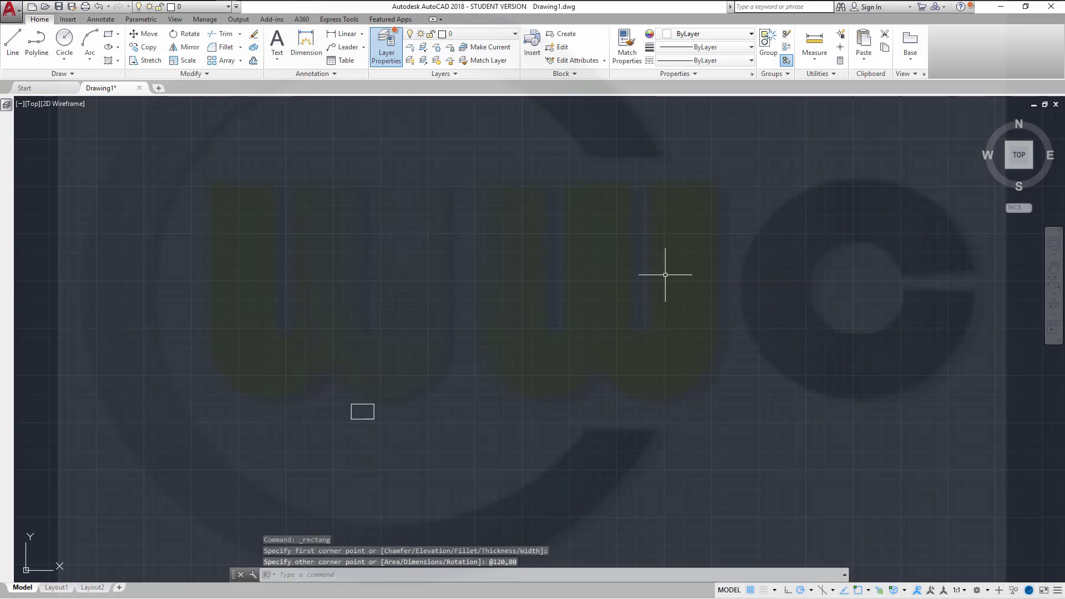
pyautogui.scroll(4, 282, 444)
pyautogui.scroll(5, 513, 377)
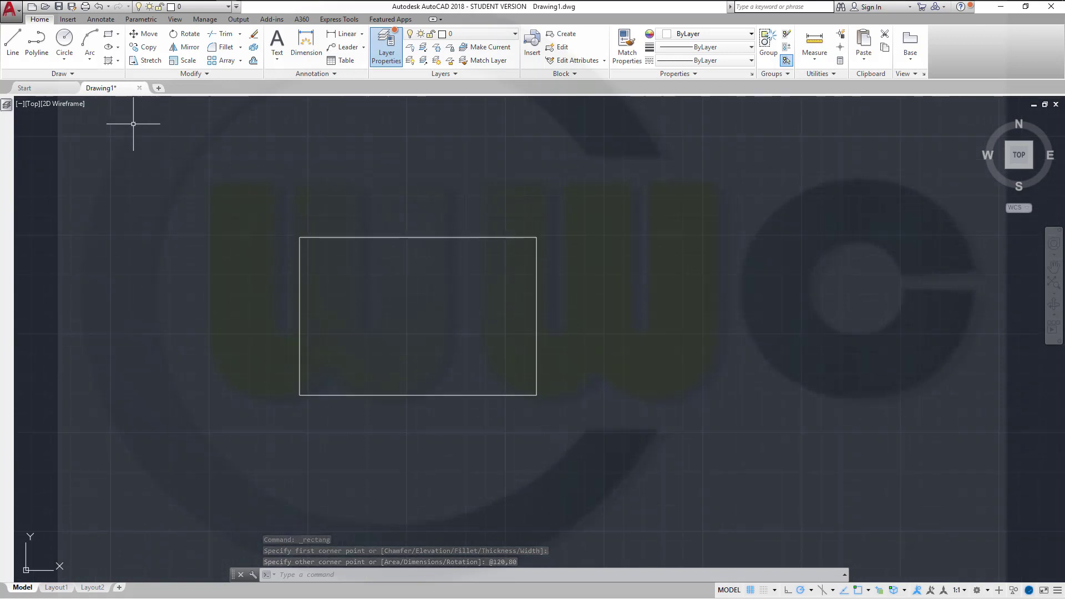
# Draw a circle with radius 15 centered on the rectangle's lower-left corner
pyautogui.click(65, 38)
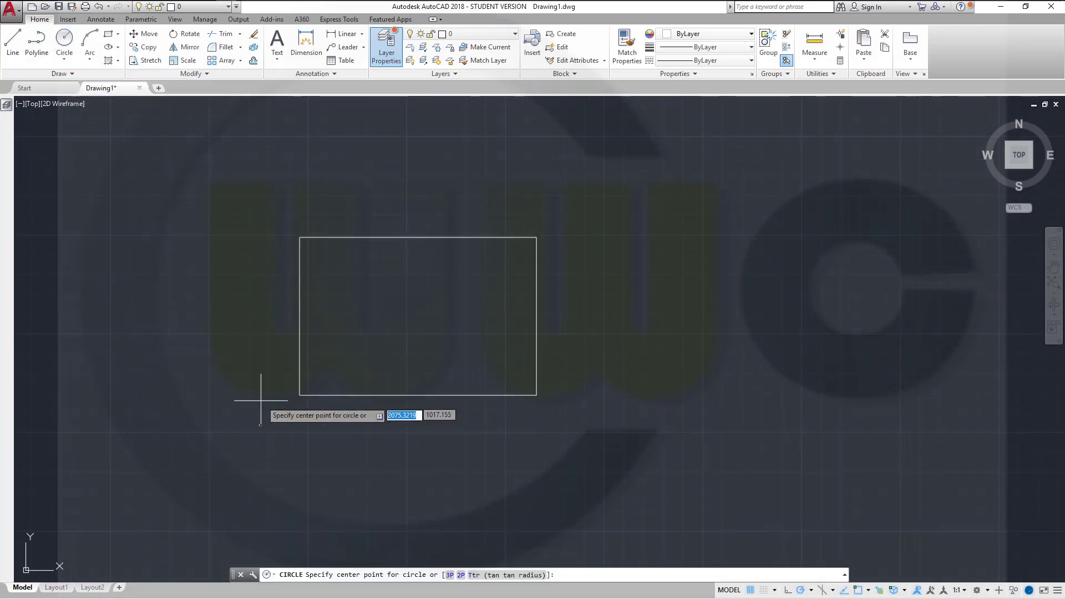
pyautogui.click(300, 394)
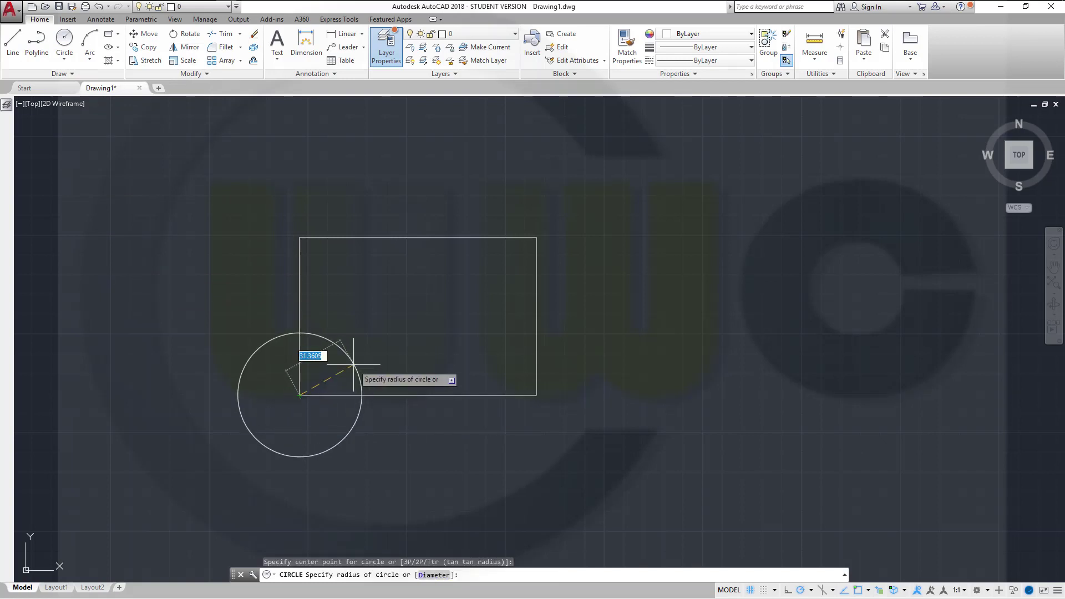
pyautogui.press('Return')
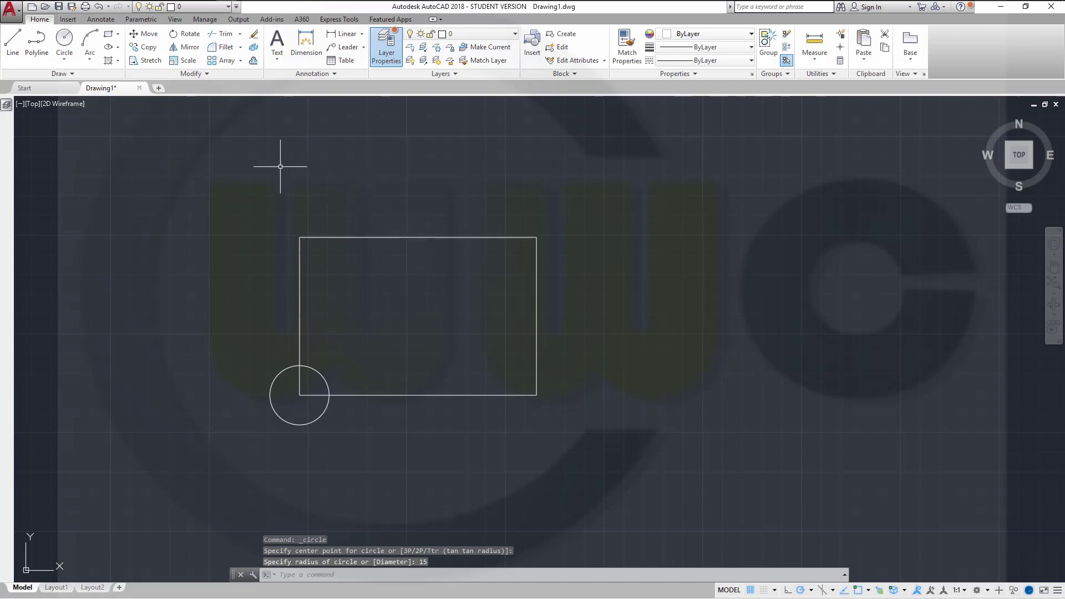
# Move the circle from its center 40 units horizontally and 50 units vertically into the rectangle
pyautogui.click(145, 34)
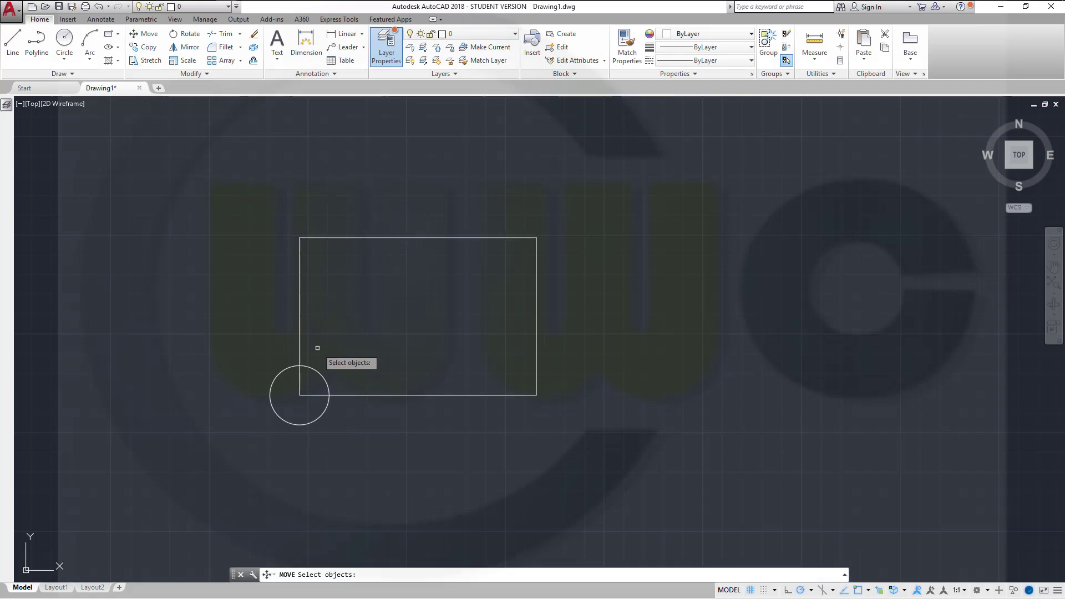
pyautogui.click(319, 370)
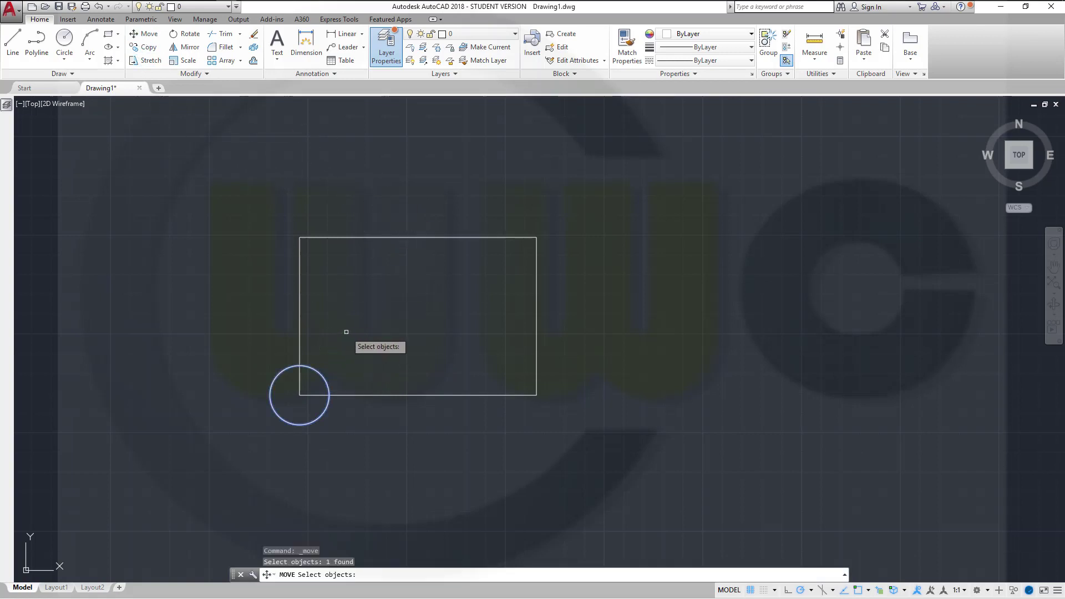
pyautogui.press('Return')
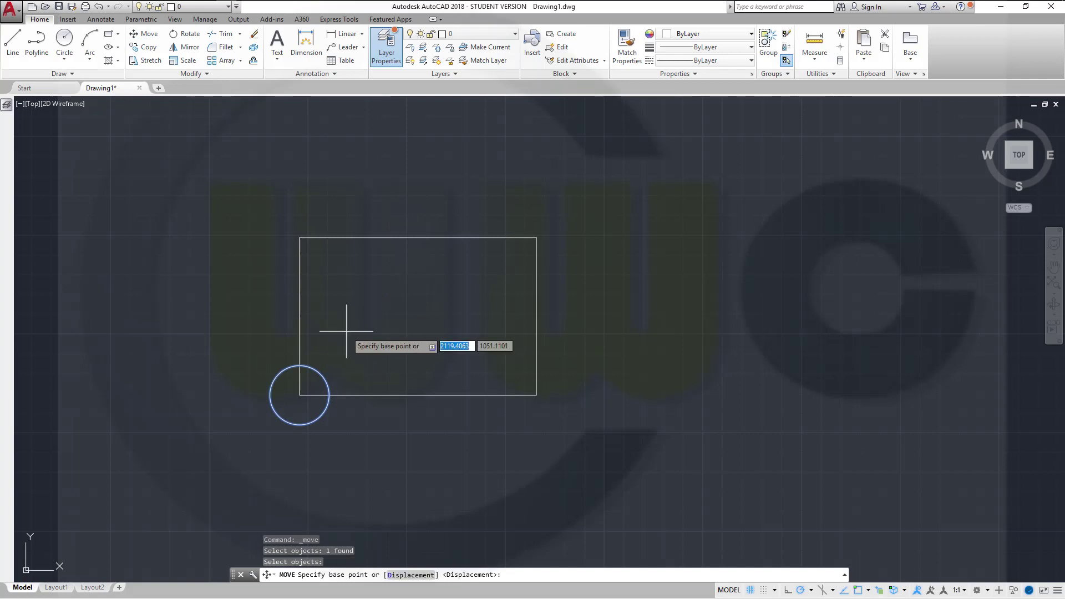
pyautogui.click(321, 377)
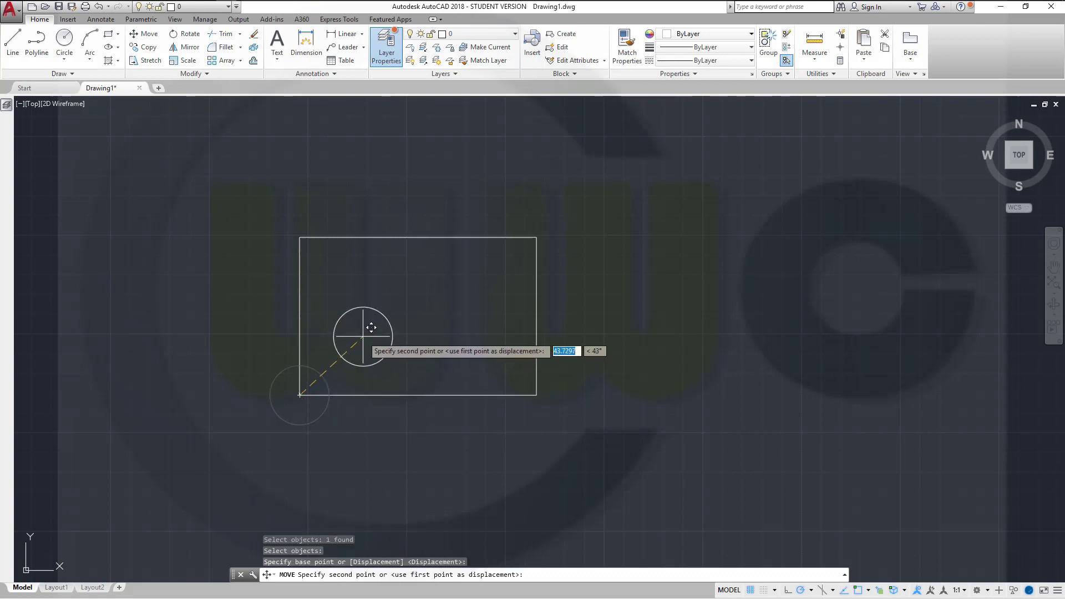
pyautogui.write('40')
pyautogui.press('Tab')
pyautogui.write('5')
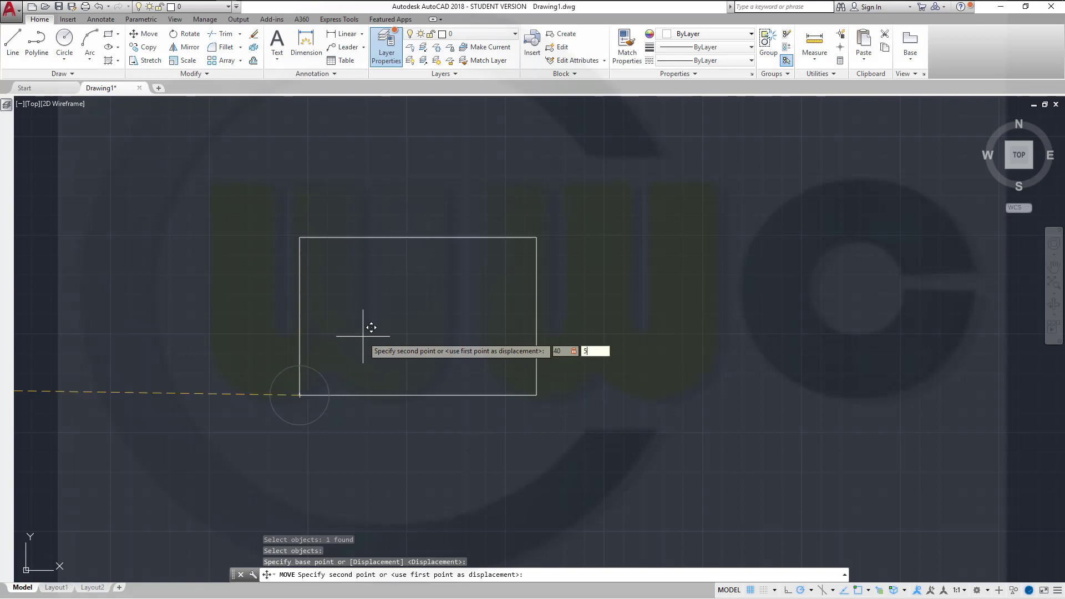
pyautogui.press('Return')
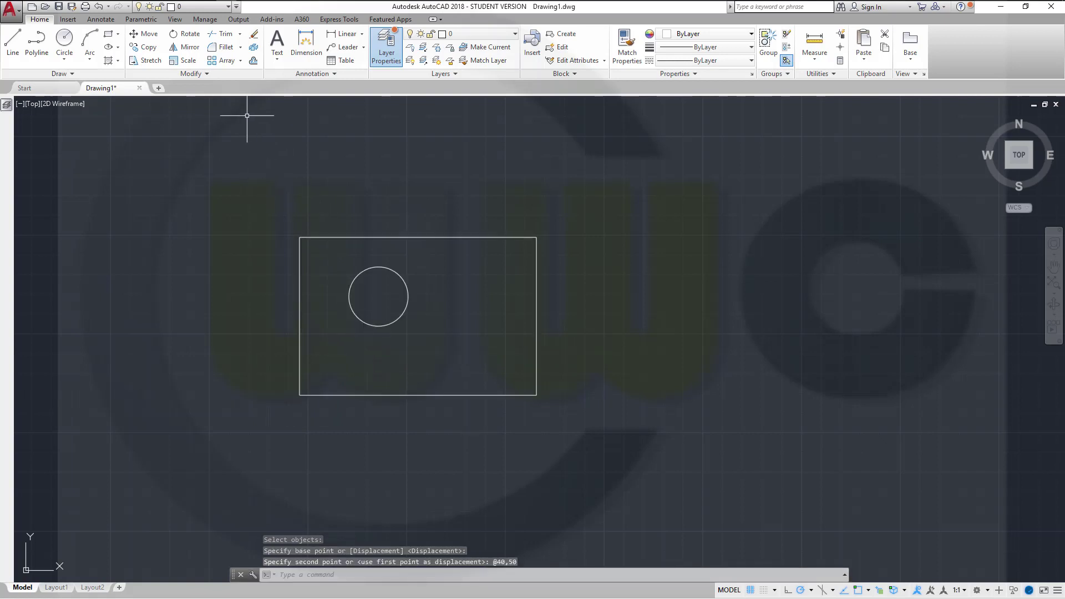
# Fillet the rectangle's upper-left corner with radius 50, using the Fillet command's Multiple option
pyautogui.click(220, 48)
pyautogui.rightClick(184, 245)
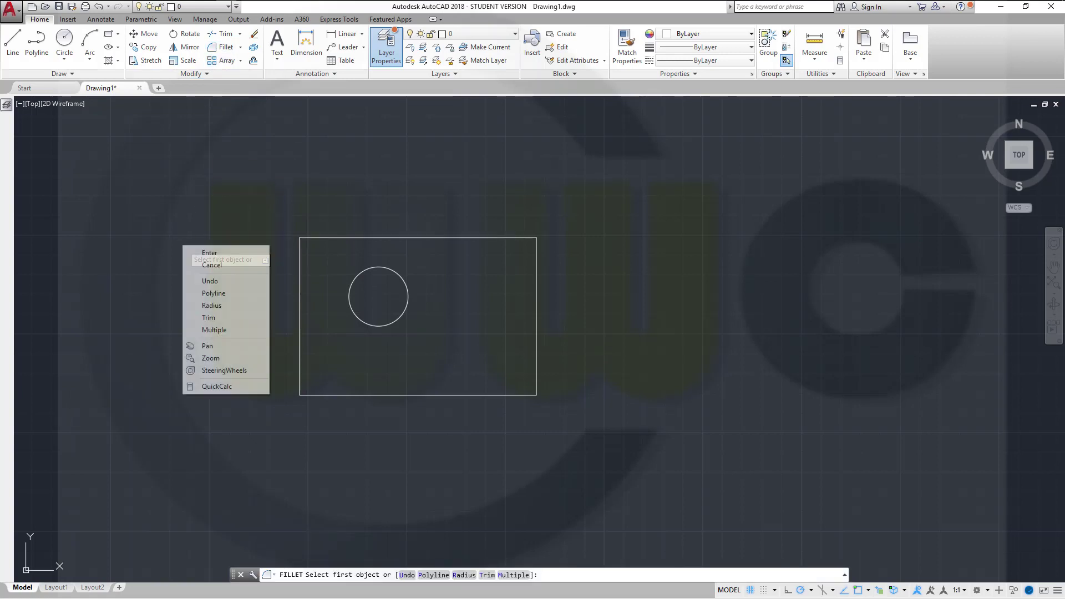
pyautogui.click(195, 330)
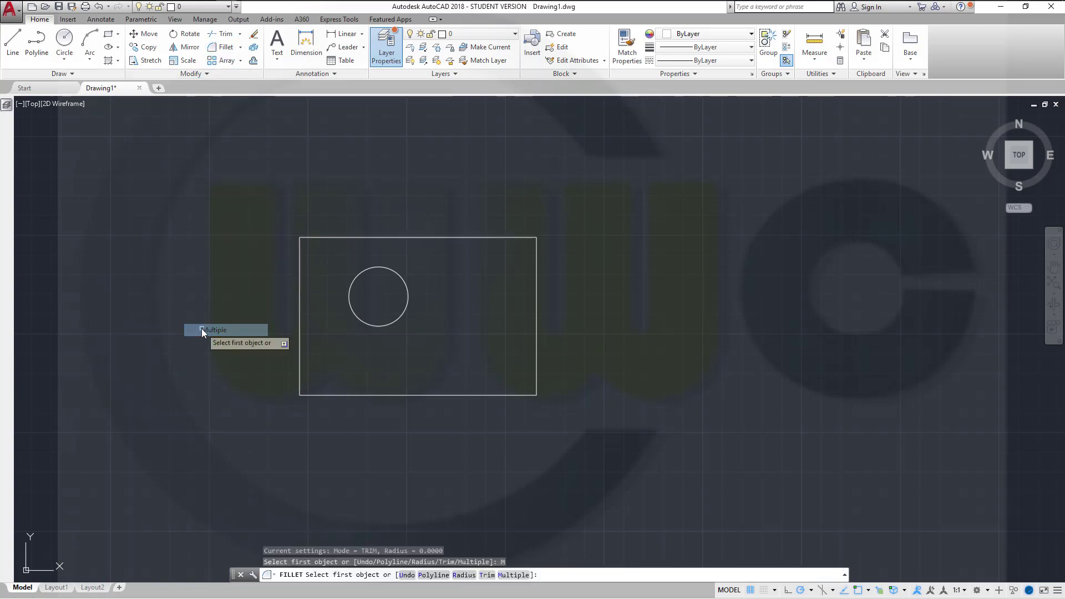
pyautogui.rightClick(224, 250)
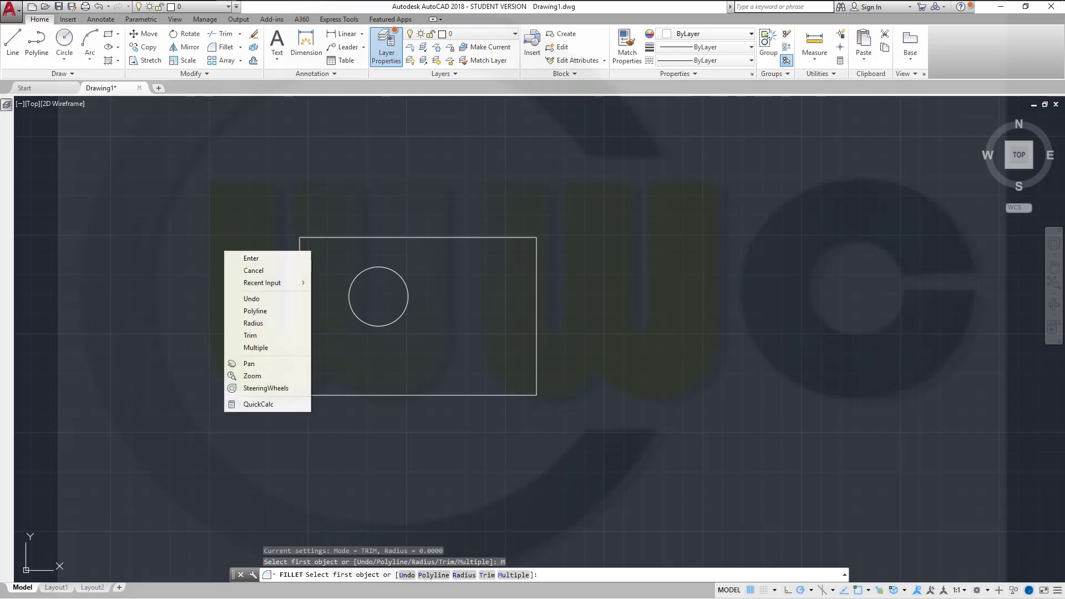
pyautogui.click(244, 323)
pyautogui.write('50')
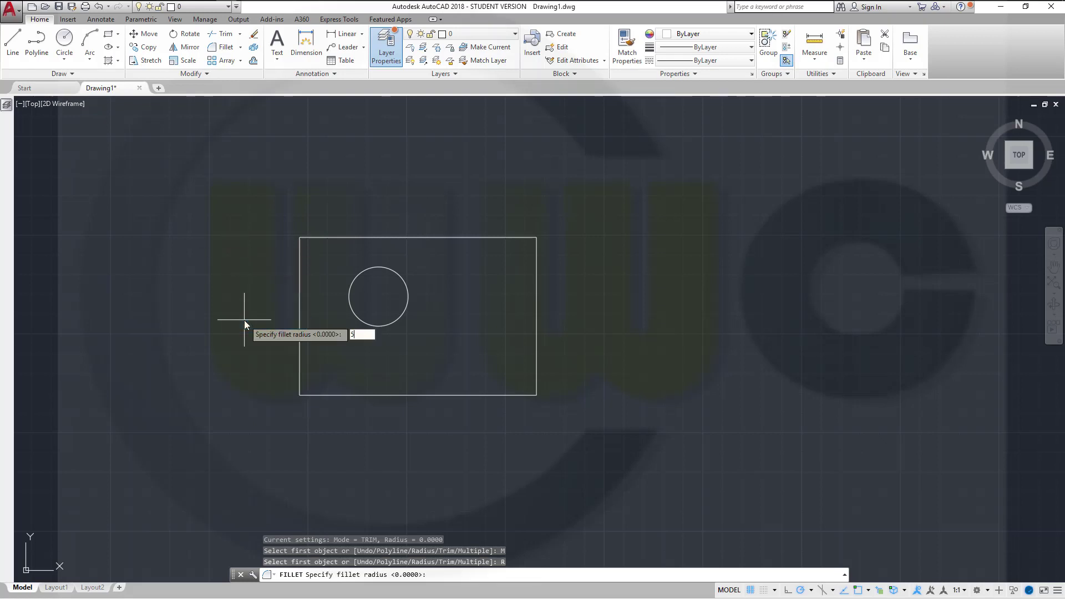
pyautogui.press('Return')
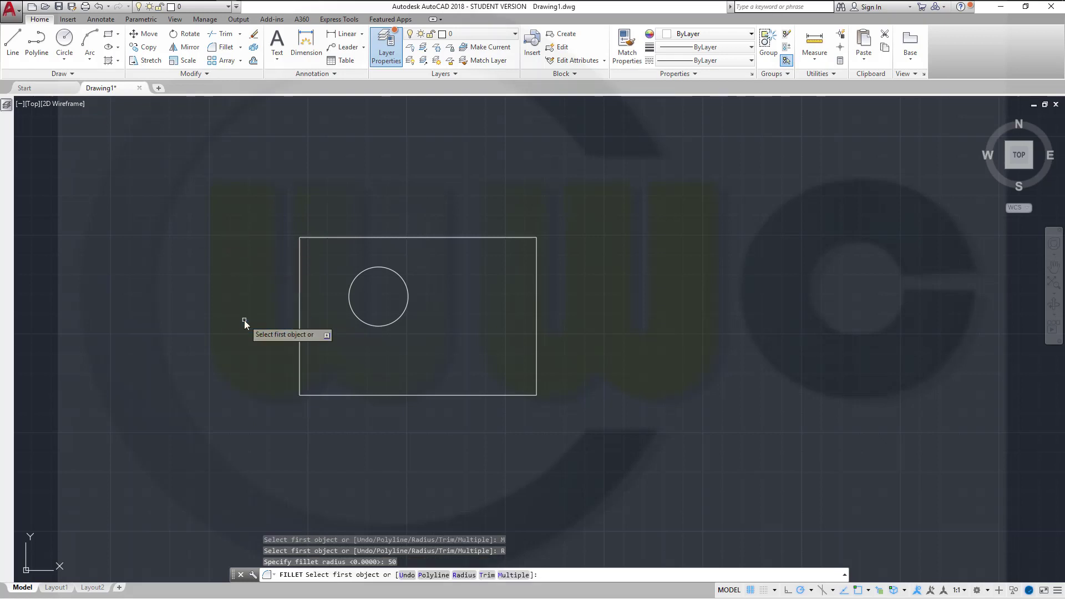
pyautogui.click(299, 295)
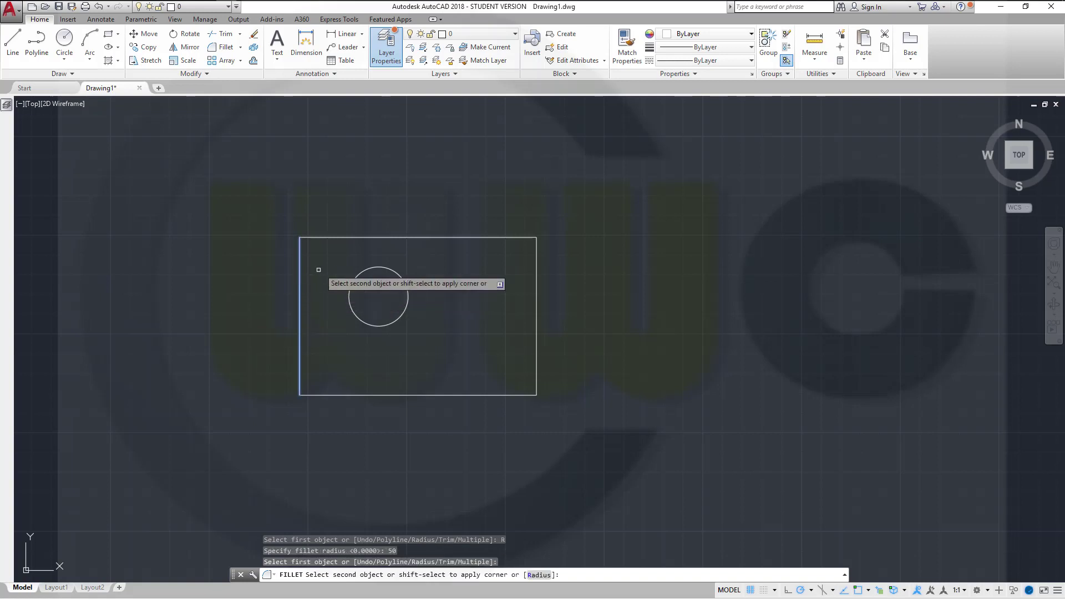
pyautogui.click(339, 236)
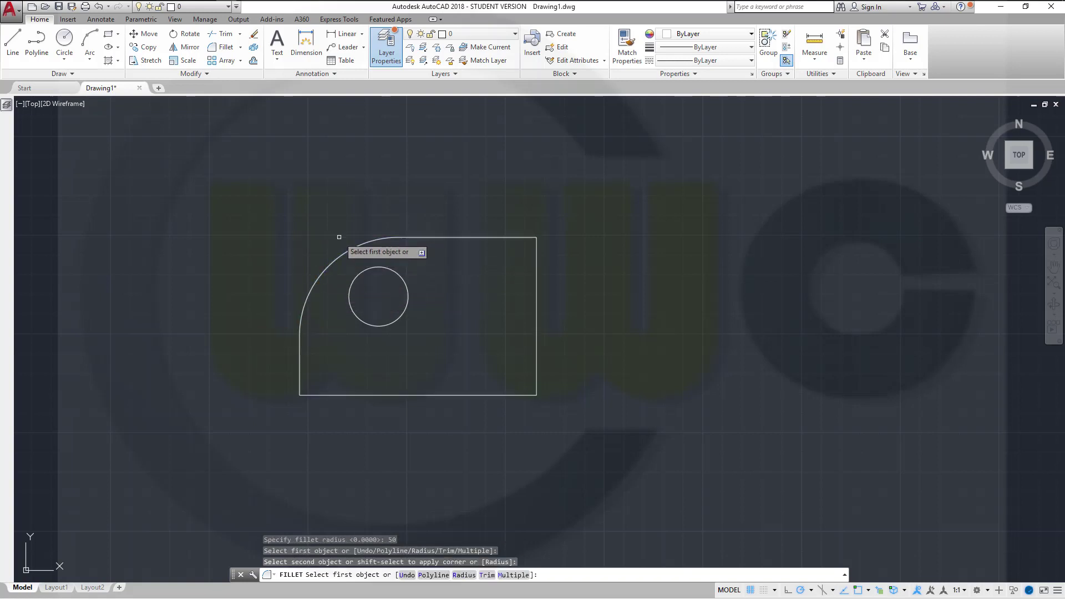
# Fillet the rectangle's lower-right corner with radius 30
pyautogui.rightClick(461, 279)
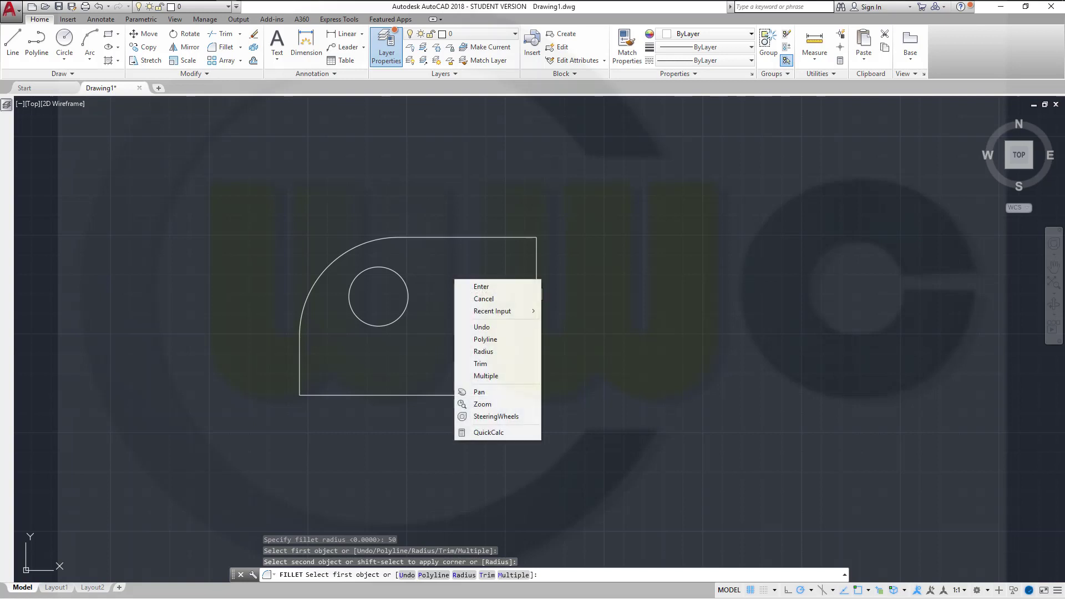
pyautogui.click(483, 351)
pyautogui.write('30')
pyautogui.press('Return')
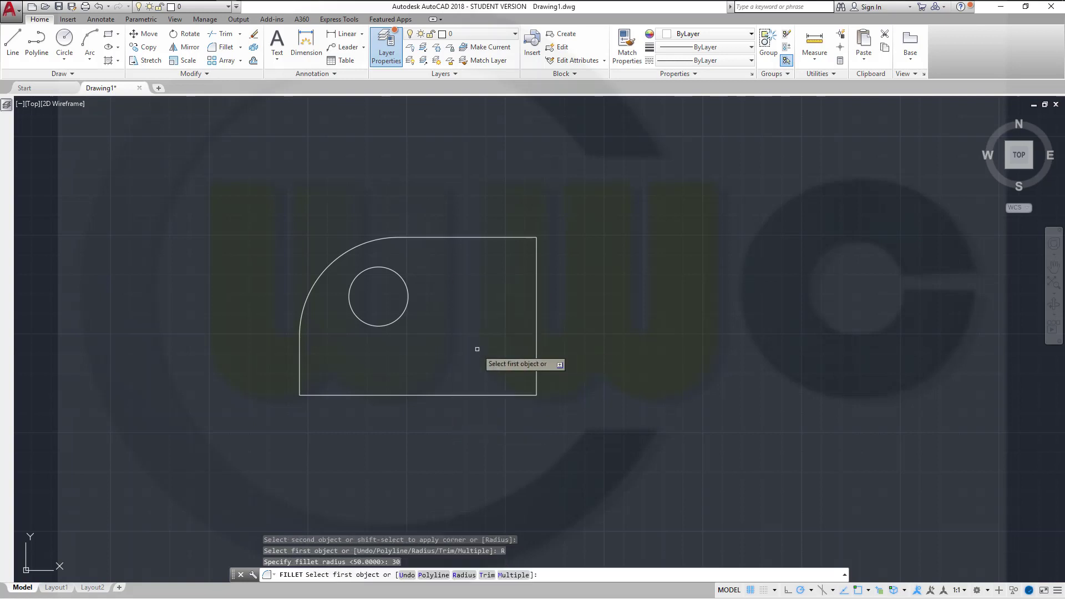
pyautogui.click(496, 396)
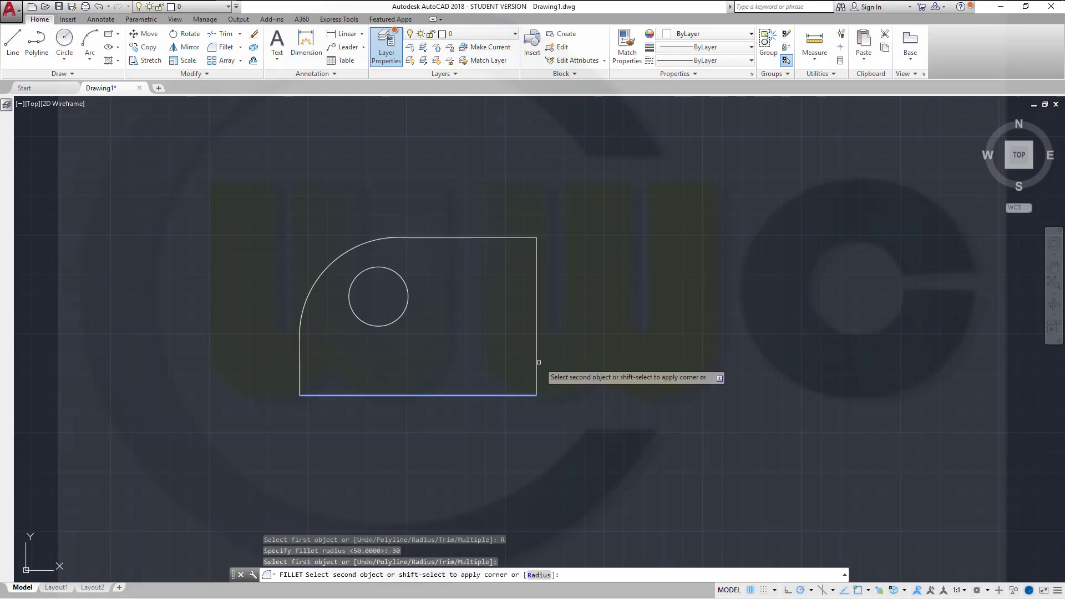
pyautogui.click(532, 366)
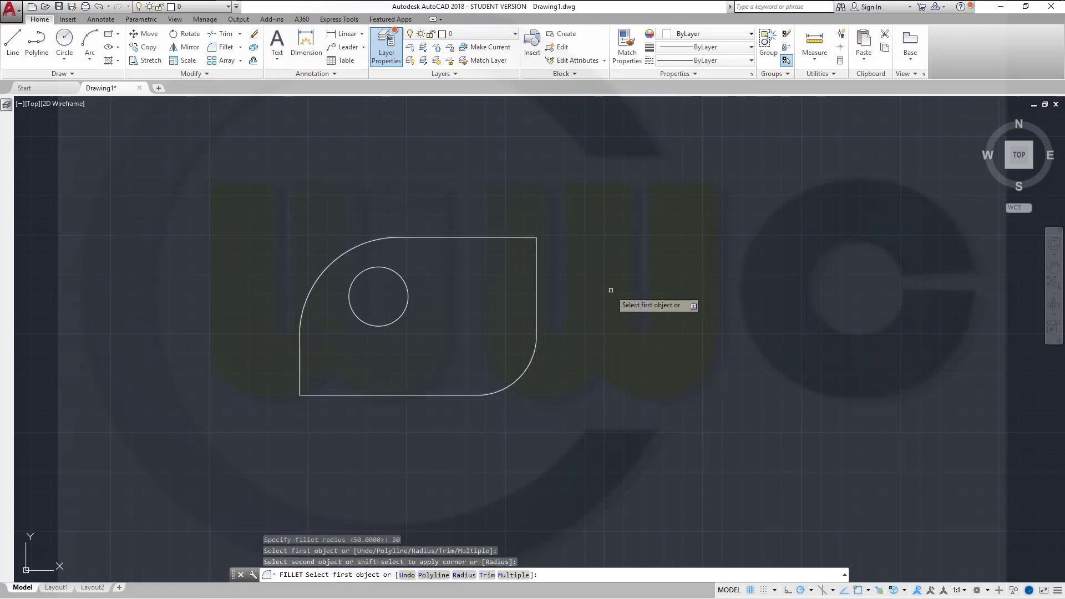
# Fillet the rectangle's upper-right and lower-left corners with radius 10 and finish the Fillet command
pyautogui.rightClick(611, 291)
pyautogui.click(663, 364)
pyautogui.write('10')
pyautogui.press('Return')
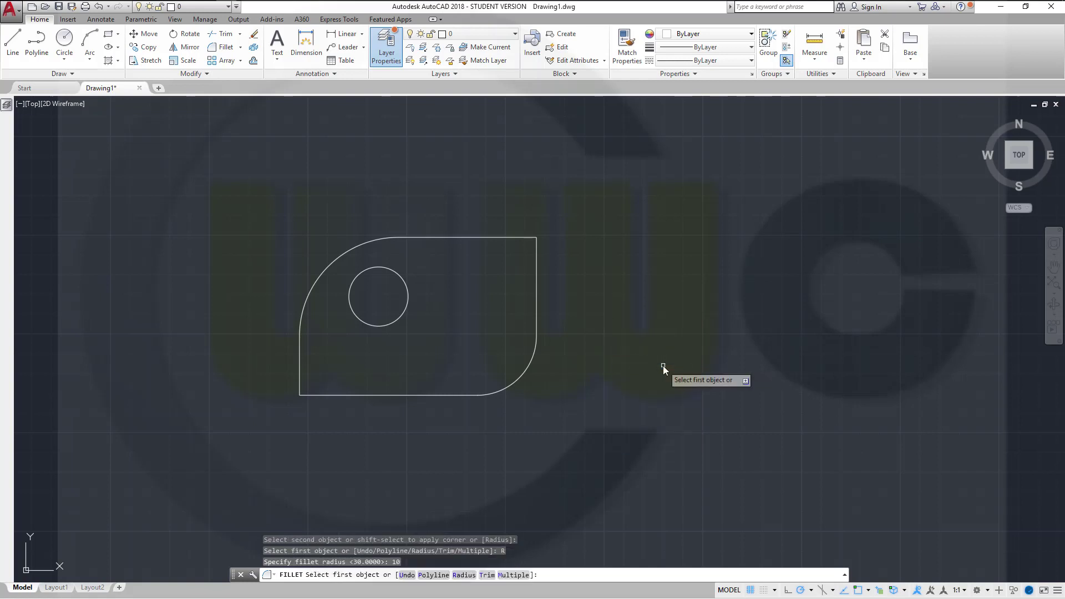
pyautogui.click(509, 238)
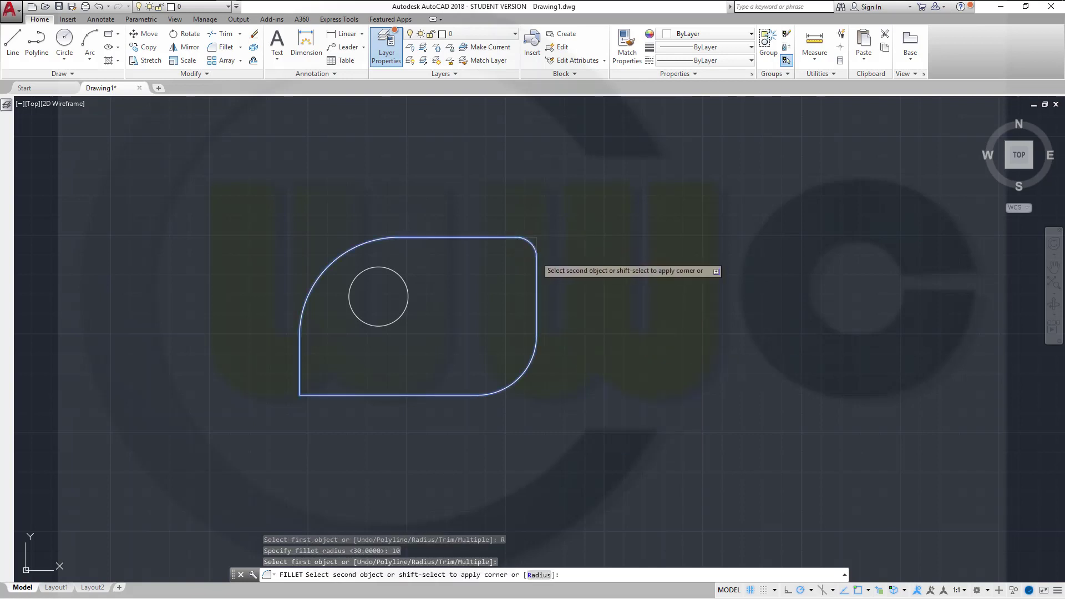
pyautogui.click(536, 258)
pyautogui.click(318, 394)
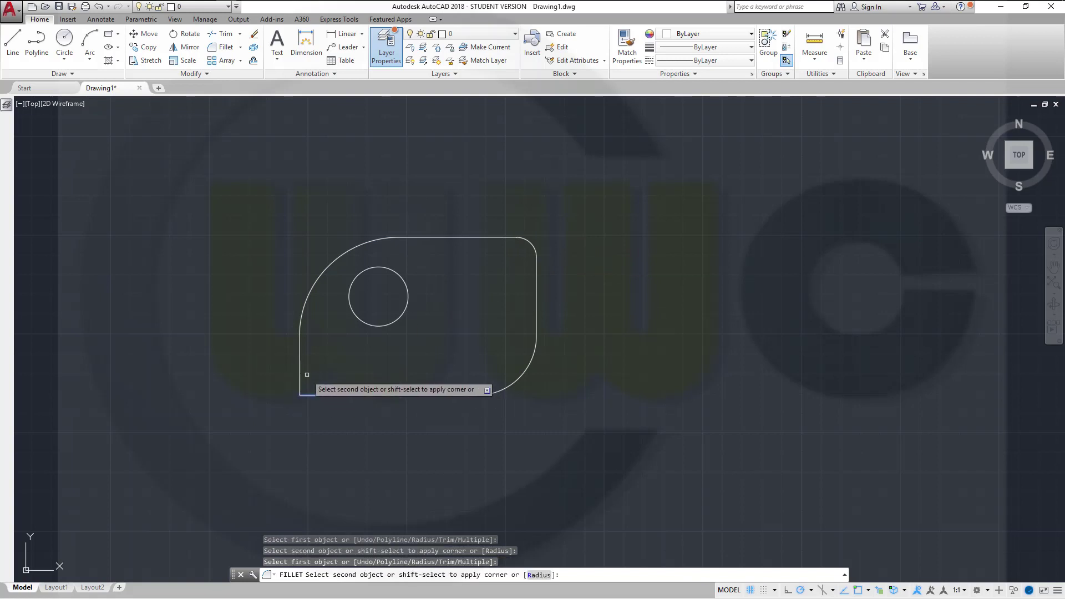
pyautogui.click(300, 374)
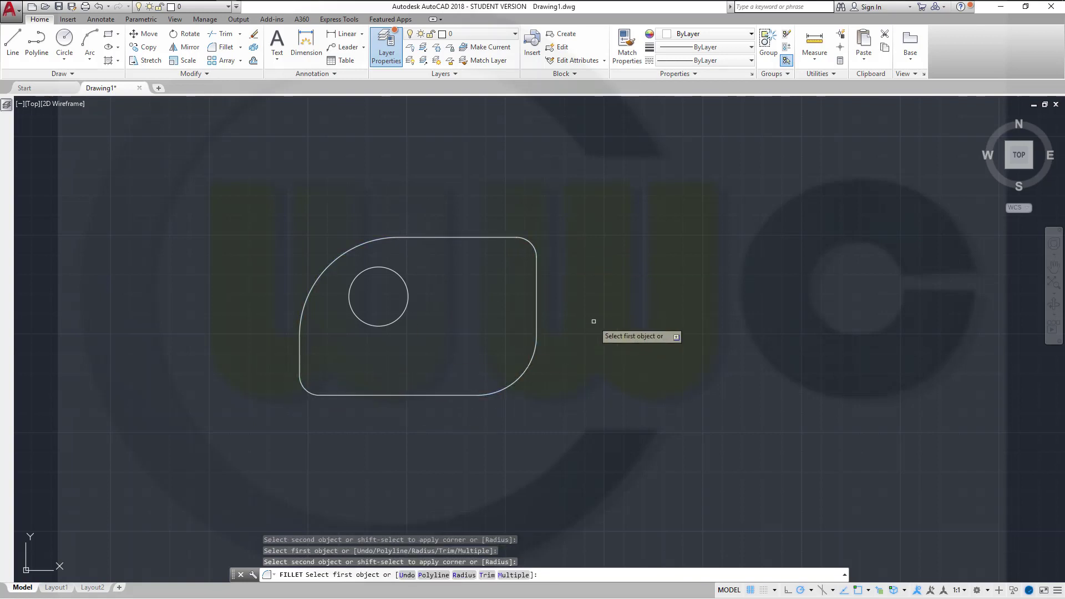
pyautogui.rightClick(594, 321)
pyautogui.click(621, 328)
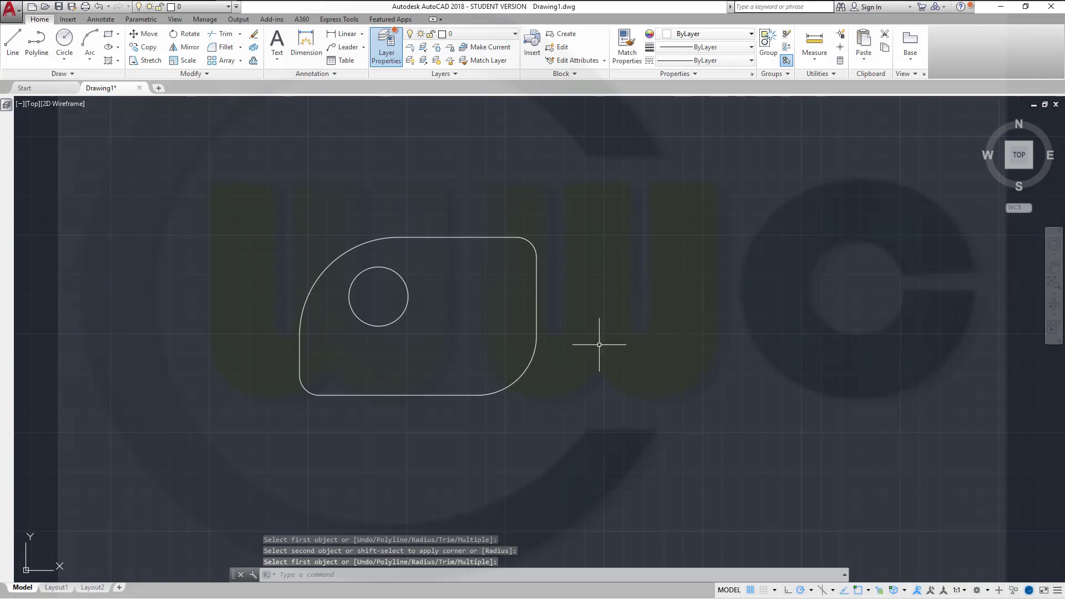
# Draw a circle with radius 25 centered where the extended bottom and right edges of the outline meet
pyautogui.click(65, 39)
pyautogui.scroll(2, 568, 382)
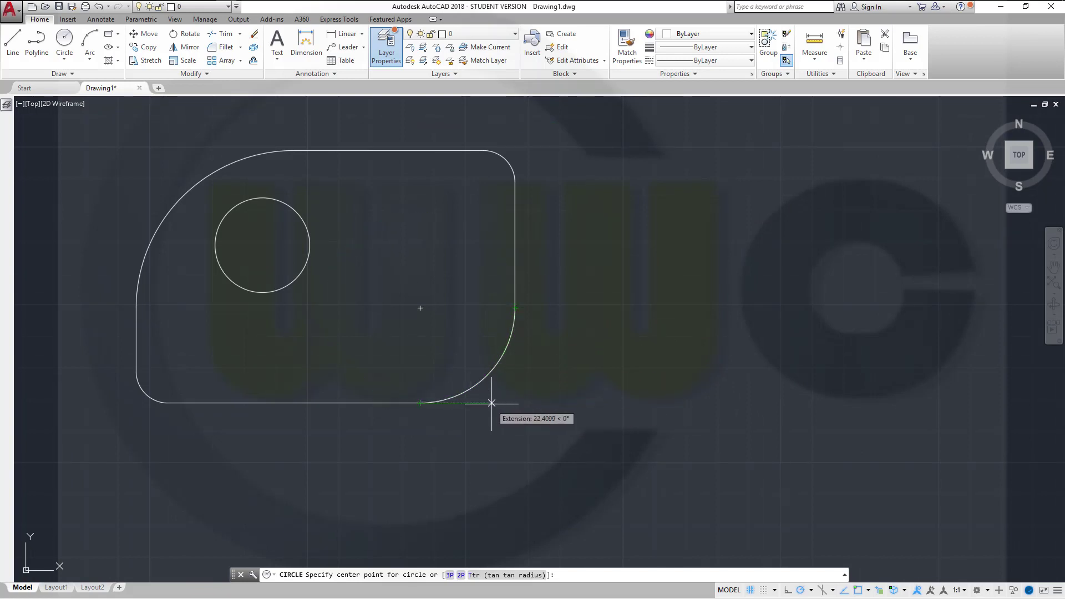
pyautogui.click(514, 403)
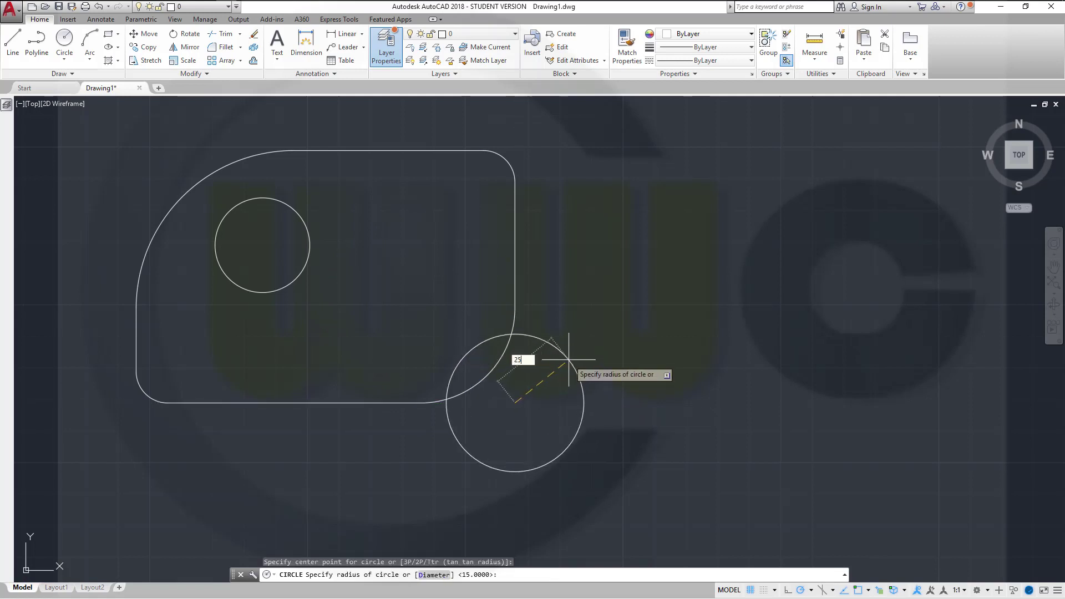
pyautogui.press('Return')
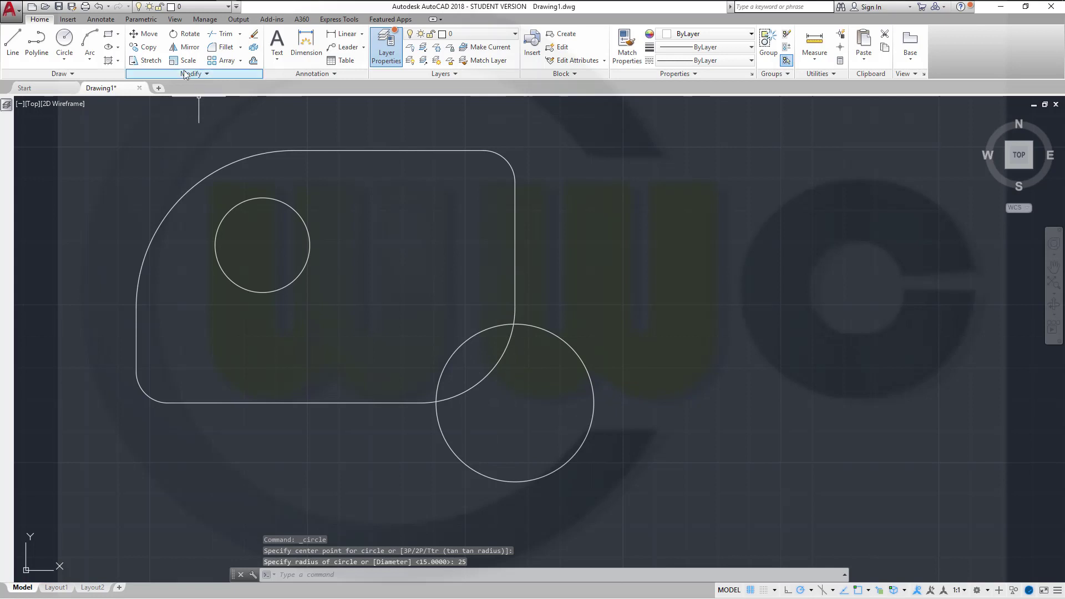
# Move the radius 25 circle by -35 horizontally and 35 vertically into the outline
pyautogui.click(146, 35)
pyautogui.click(569, 347)
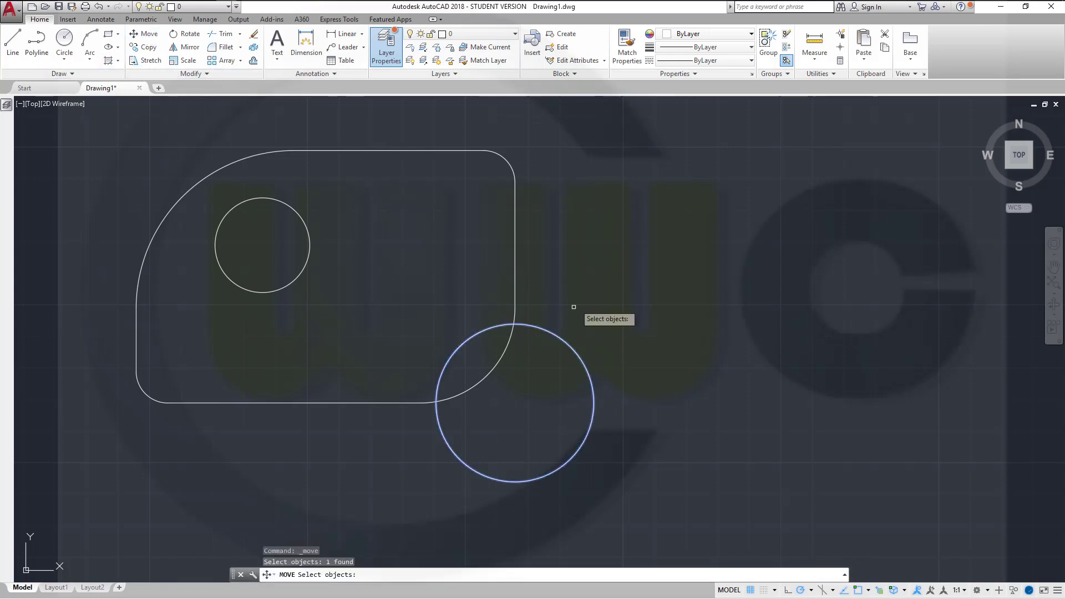
pyautogui.press('Return')
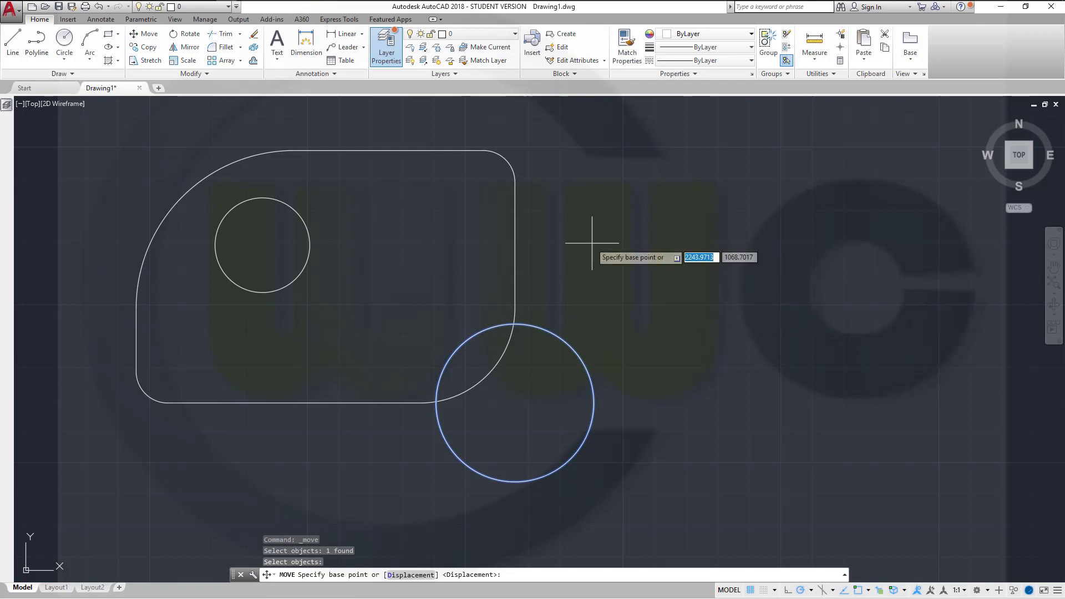
pyautogui.click(615, 285)
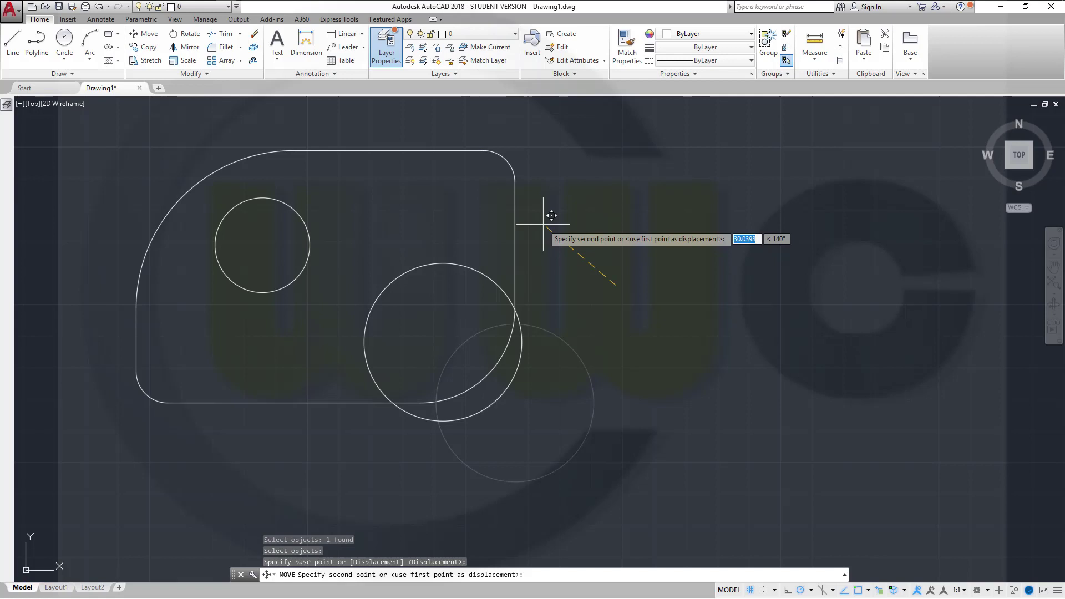
pyautogui.press('Tab')
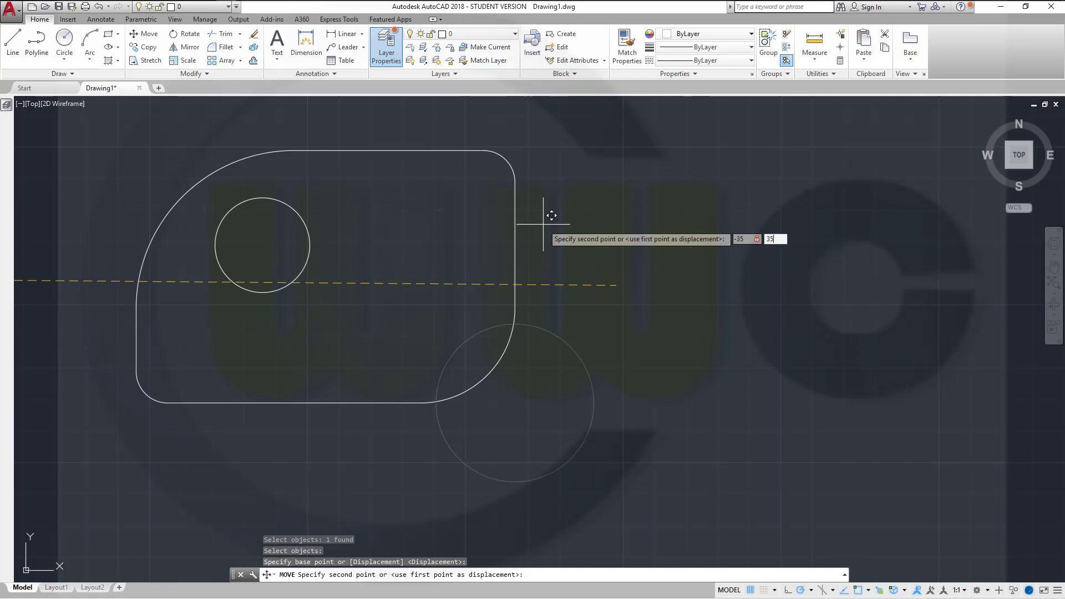
pyautogui.press('Return')
# Move the outline and both circles from the apparent intersection of the outline's bottom and left edges to the absolute origin 0,0
pyautogui.moveTo(379, 306); pyautogui.dragTo(606, 309, button='middle')
pyautogui.scroll(4, 606, 309)
pyautogui.scroll(-4, 582, 352)
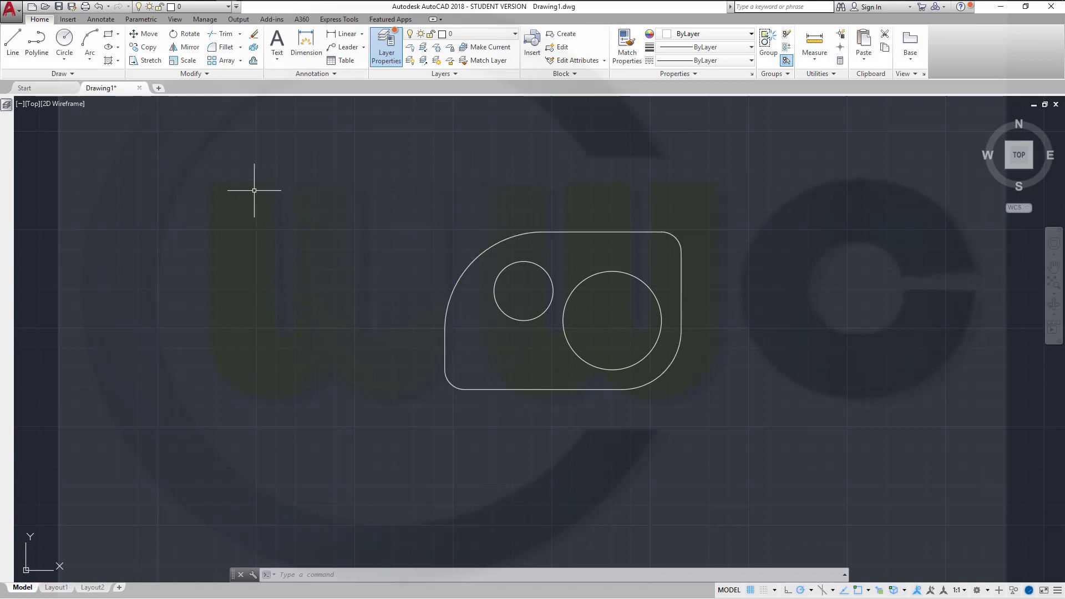
pyautogui.click(144, 34)
pyautogui.click(749, 421)
pyautogui.click(331, 169)
pyautogui.press('Return')
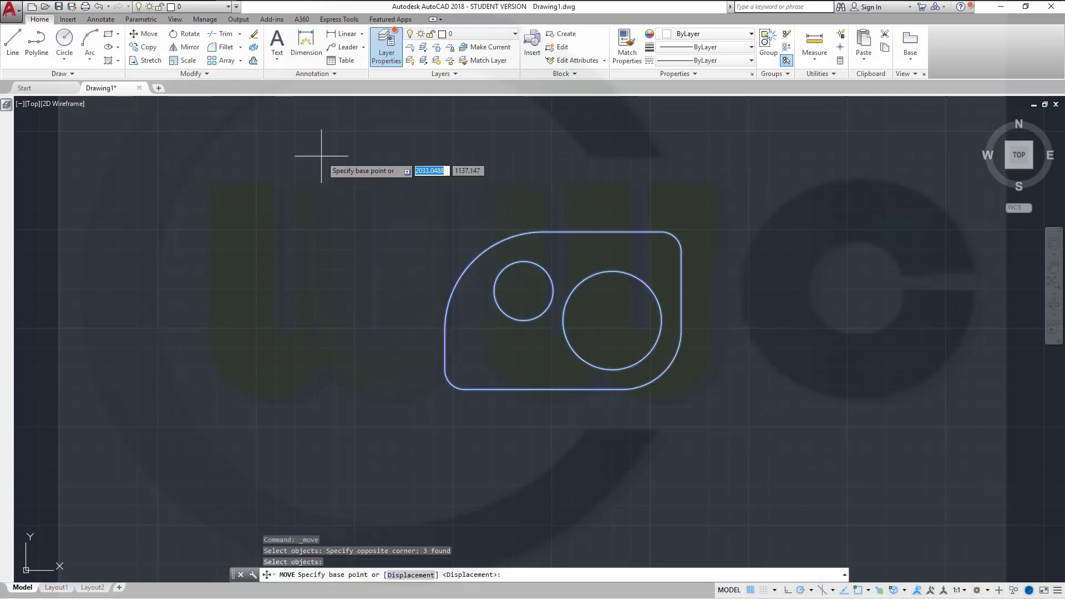
pyautogui.scroll(2, 454, 422)
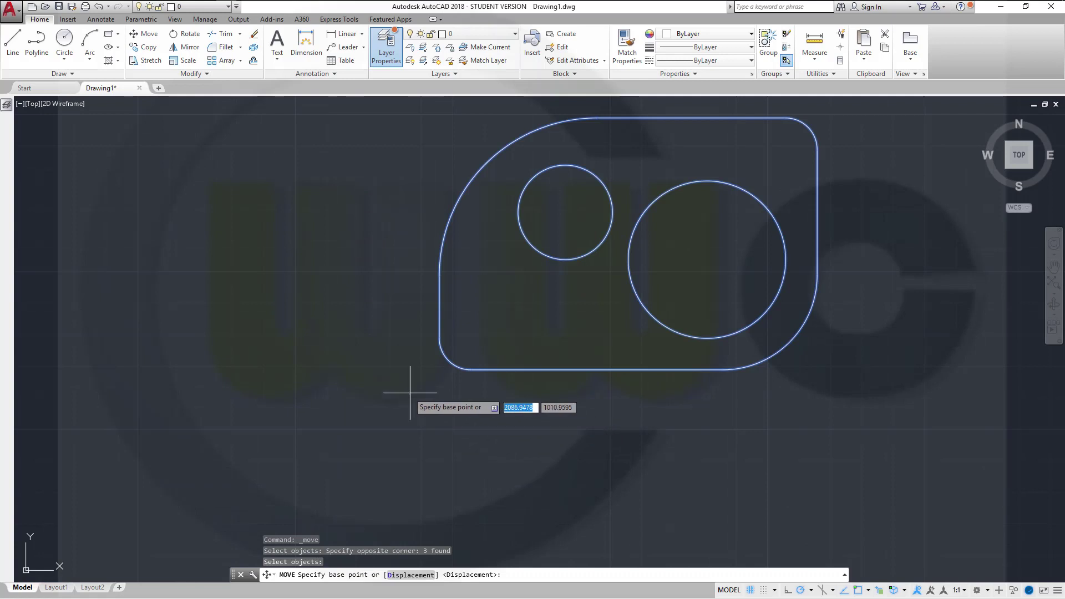
pyautogui.keyDown('shift'); pyautogui.rightClick(361, 358); pyautogui.keyUp('shift')
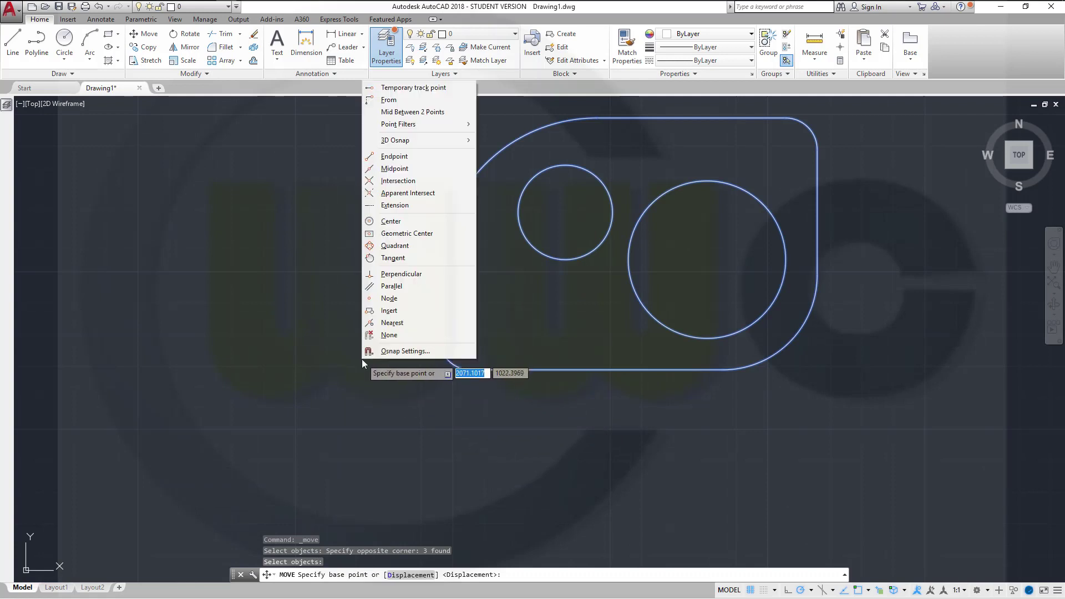
pyautogui.click(400, 194)
pyautogui.click(569, 370)
pyautogui.click(439, 358)
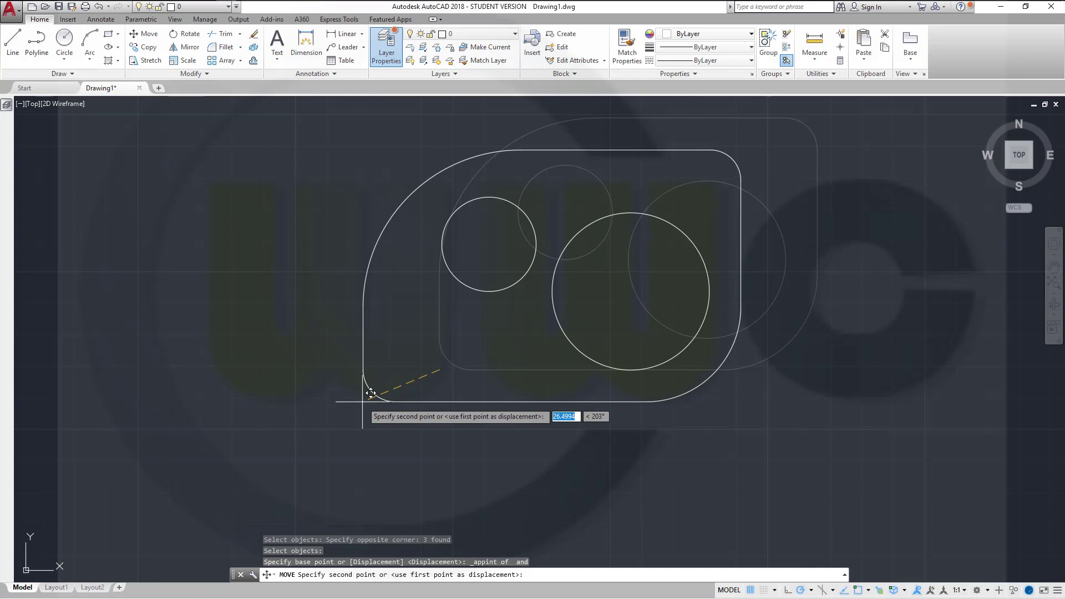
pyautogui.write('#')
pyautogui.press('Tab')
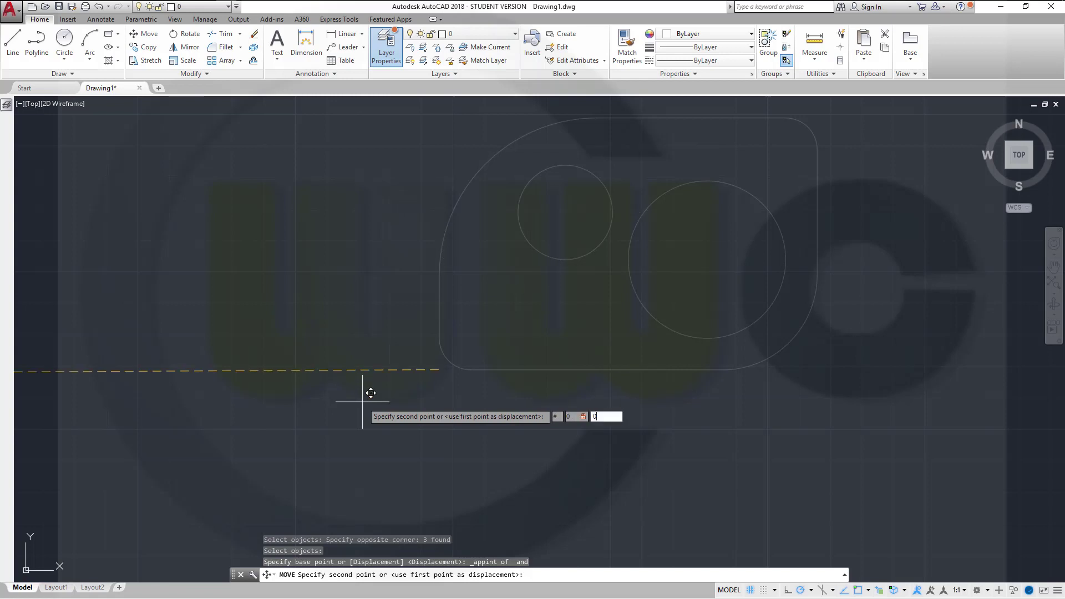
pyautogui.press('Return')
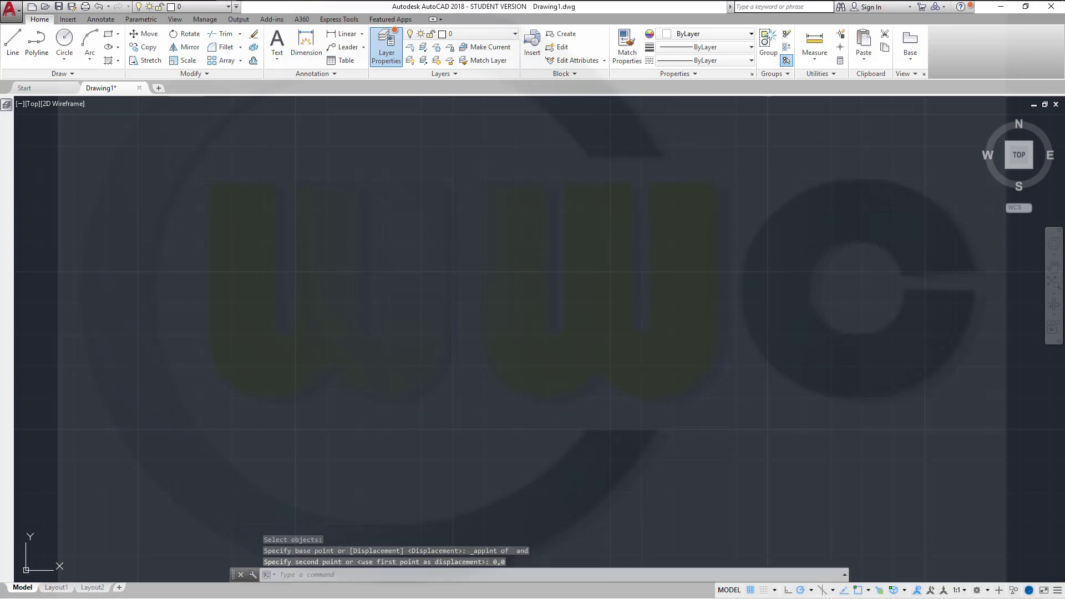
# Assign the outline and both circles to the contour layer and clear the selection
pyautogui.middleClick(532, 300)
pyautogui.middleClick(532, 299)
pyautogui.scroll(-3, 413, 394)
pyautogui.scroll(2, 427, 399)
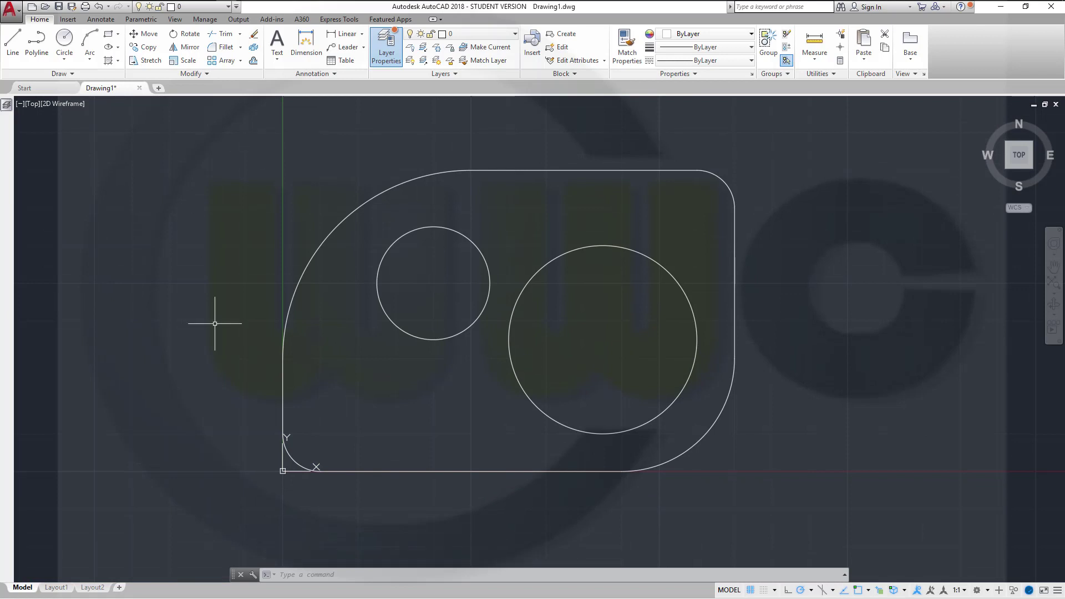
pyautogui.click(805, 501)
pyautogui.click(145, 136)
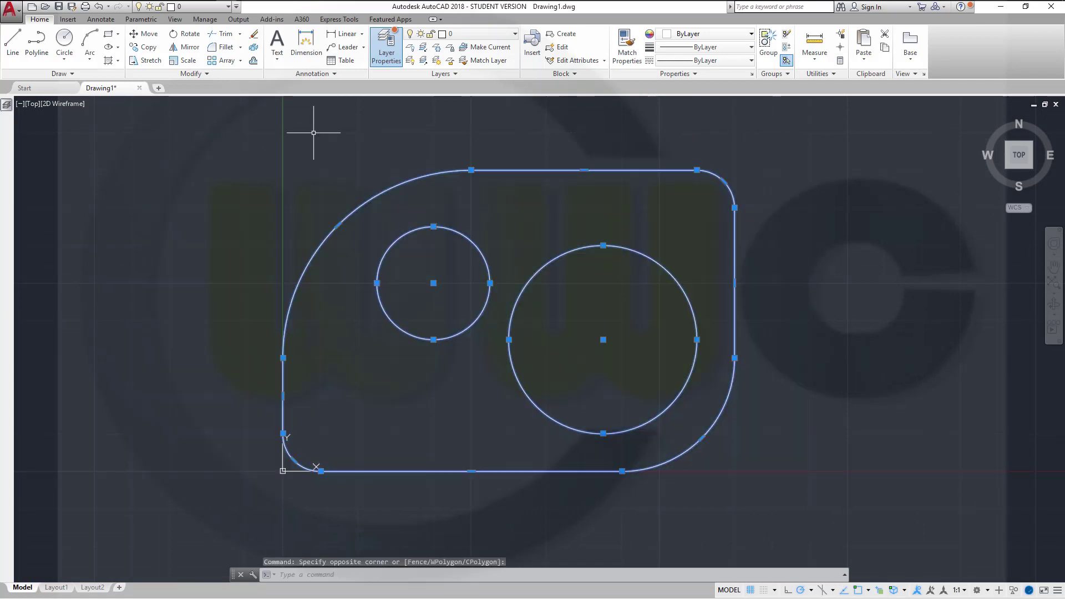
pyautogui.click(227, 9)
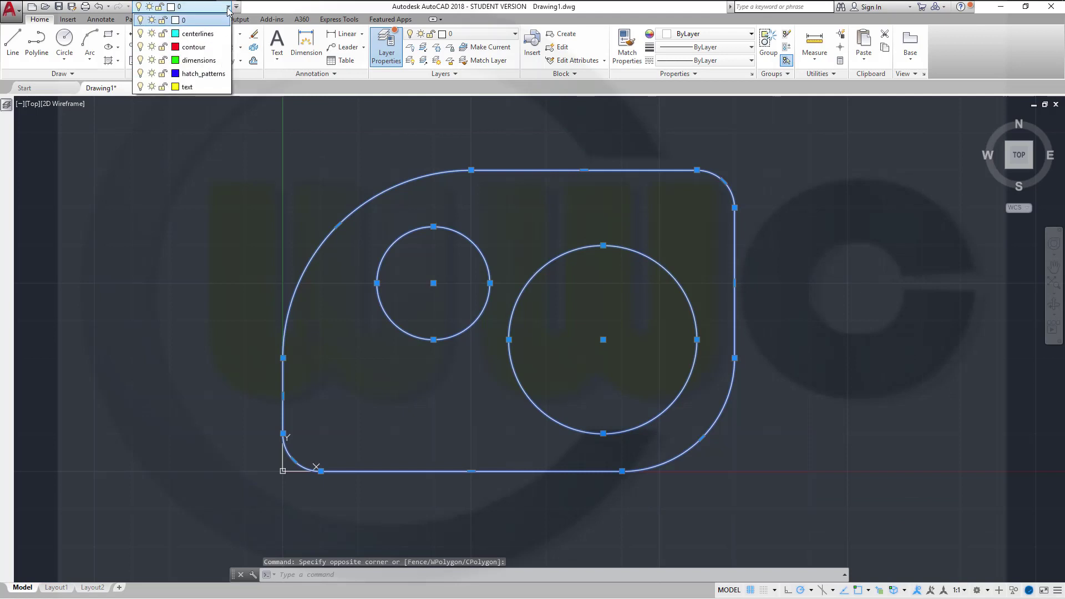
pyautogui.click(224, 56)
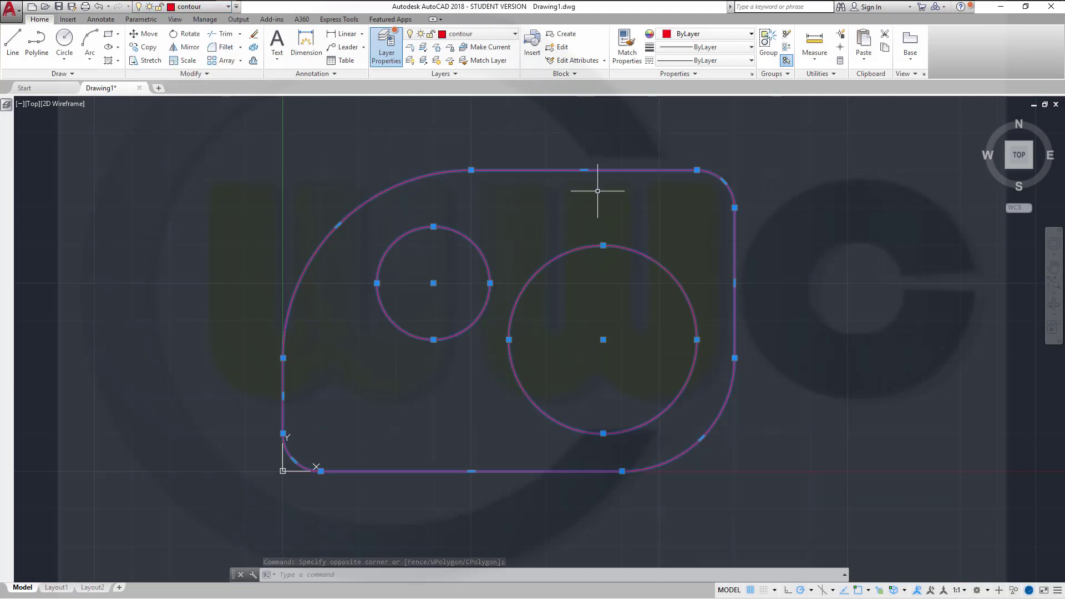
pyautogui.press('Escape')
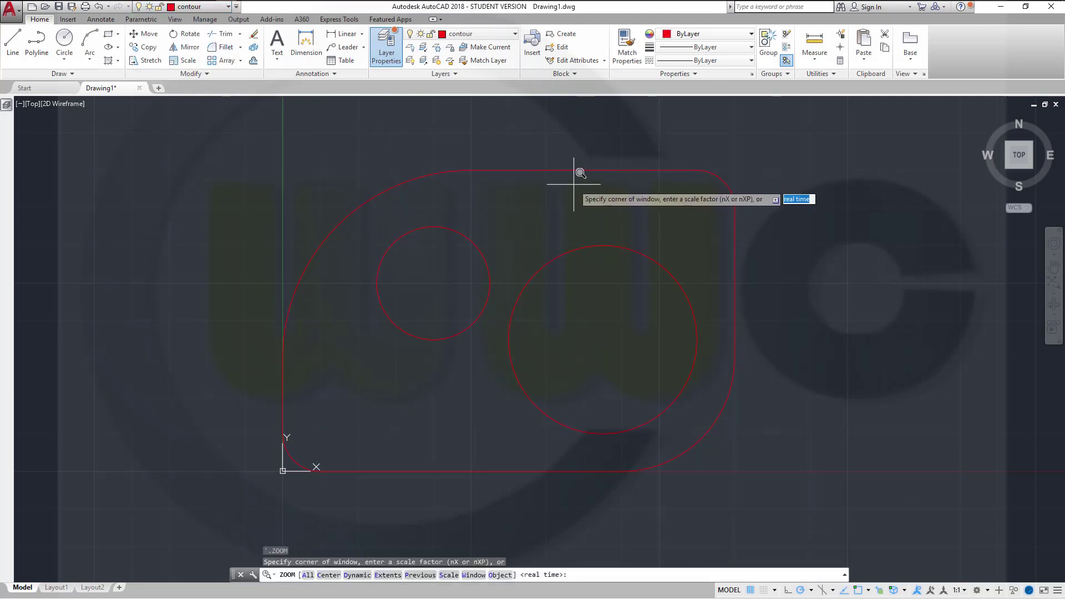
pyautogui.press('Escape')
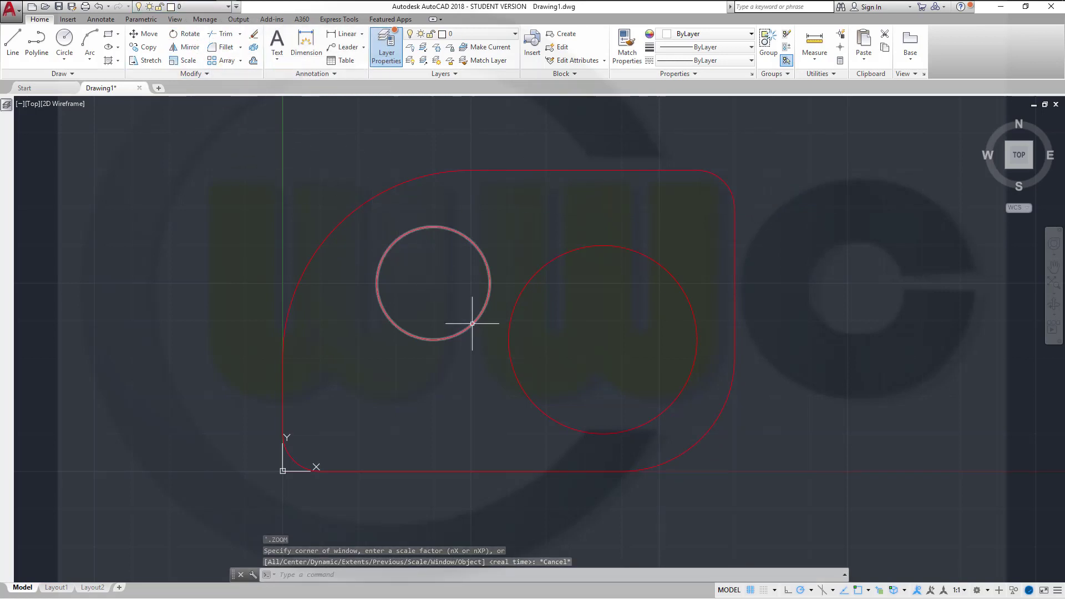
# Set new dimensions to use the dimensions layer and add a linear dimension of the plate's overall width below the outline
pyautogui.click(229, 7)
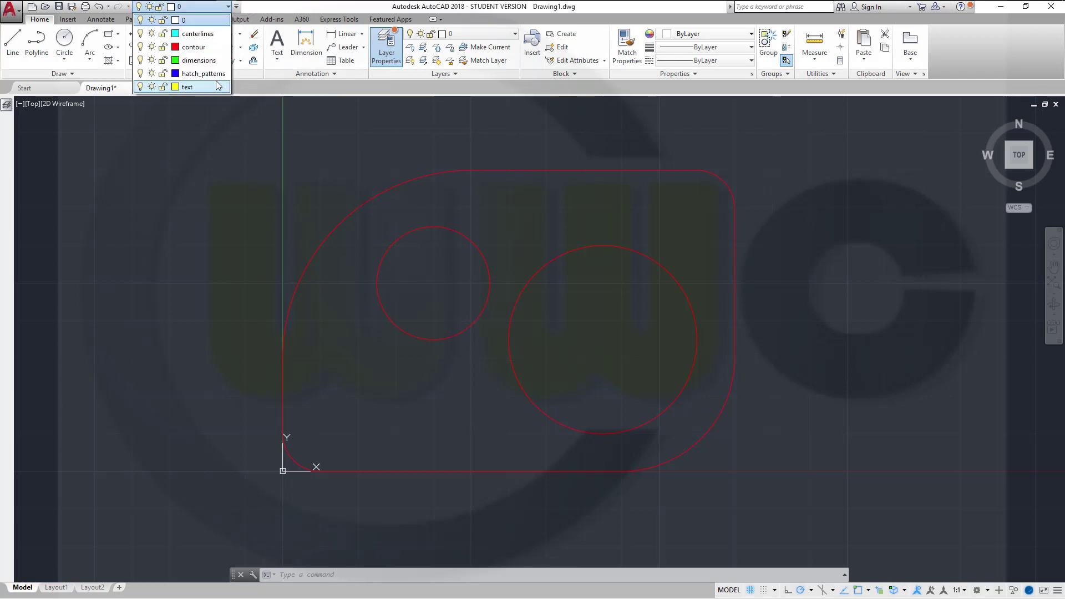
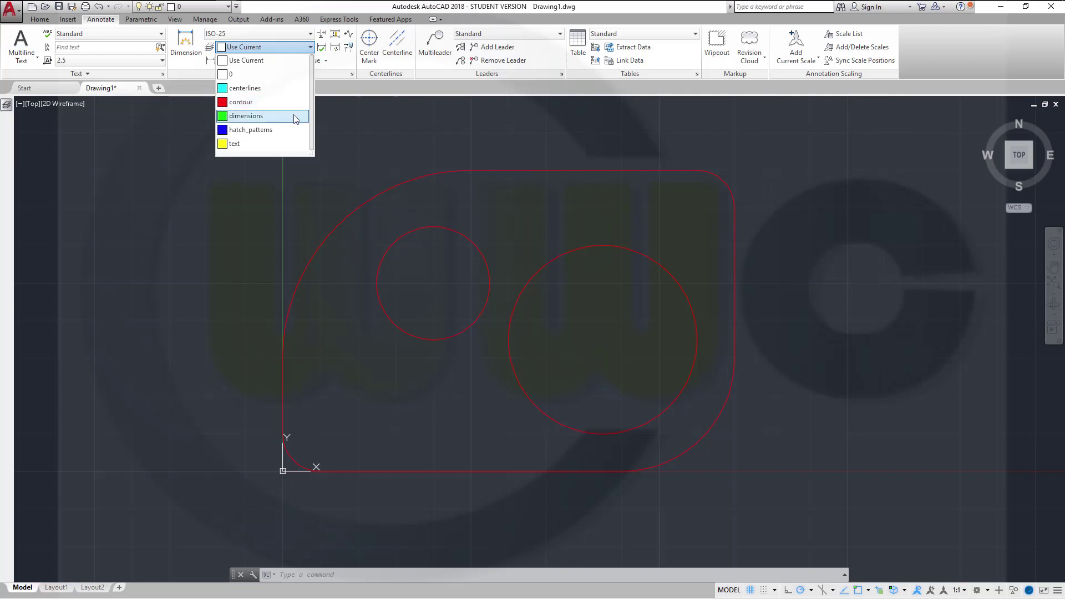
pyautogui.click(294, 116)
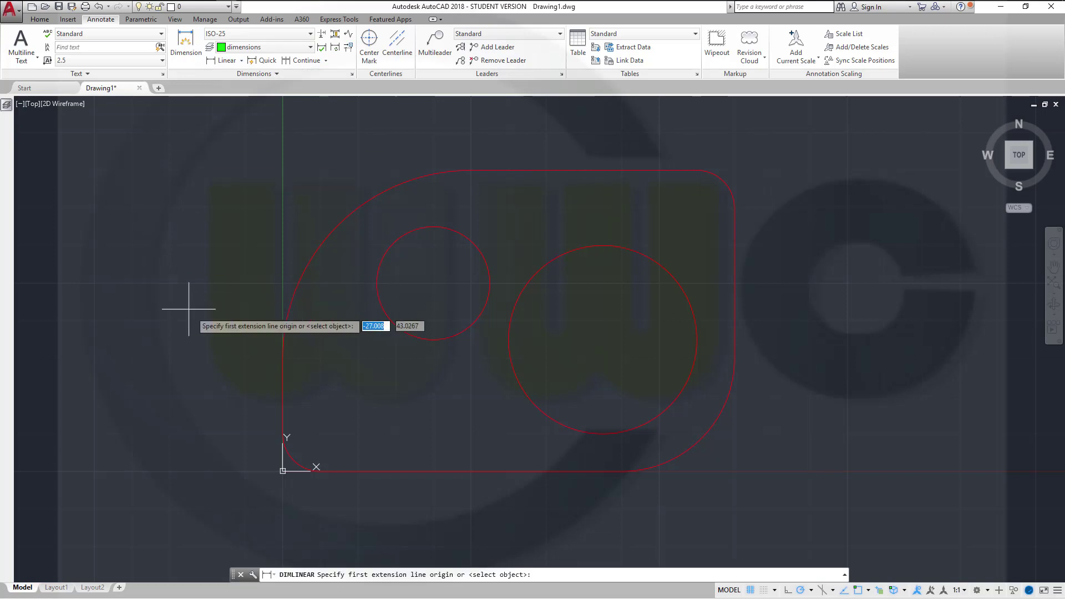
pyautogui.click(283, 433)
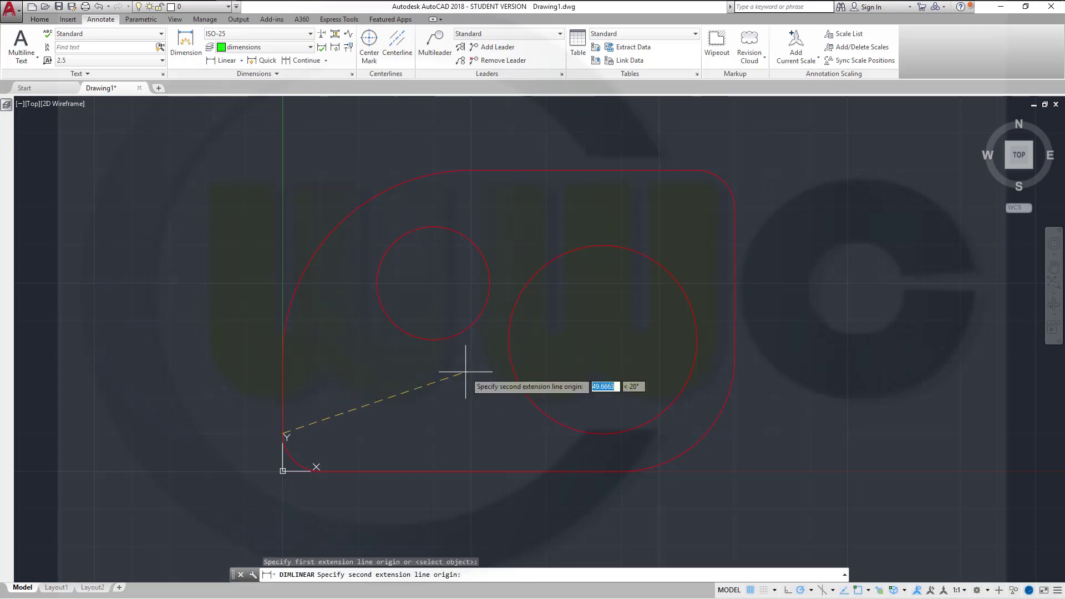
pyautogui.click(733, 359)
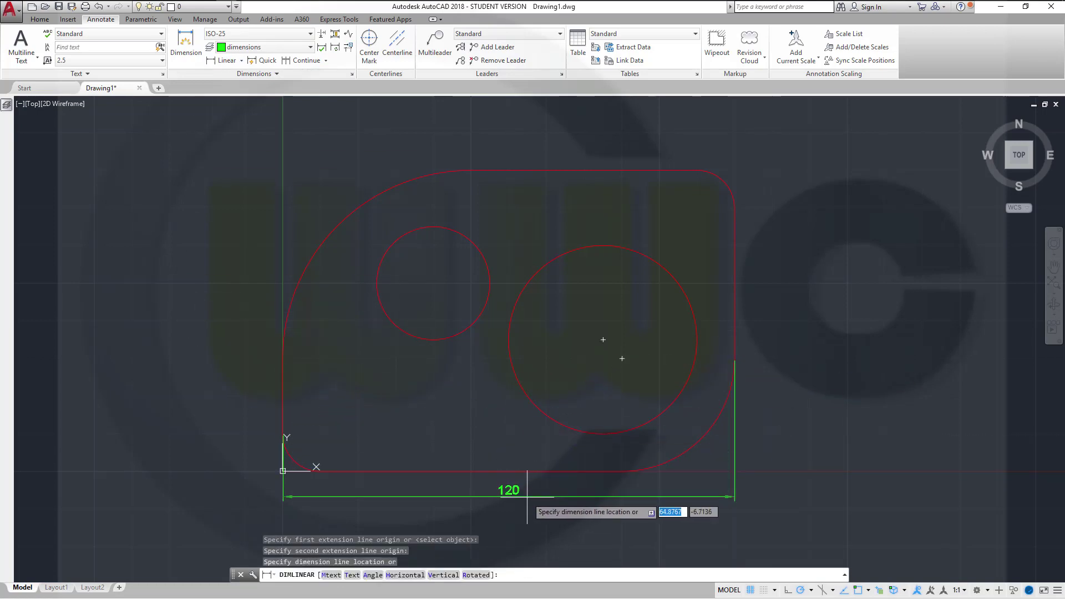
pyautogui.click(505, 521)
# Add a vertical linear dimension of the plate's overall height to the right of the outline
pyautogui.moveTo(717, 409); pyautogui.dragTo(696, 361, button='middle')
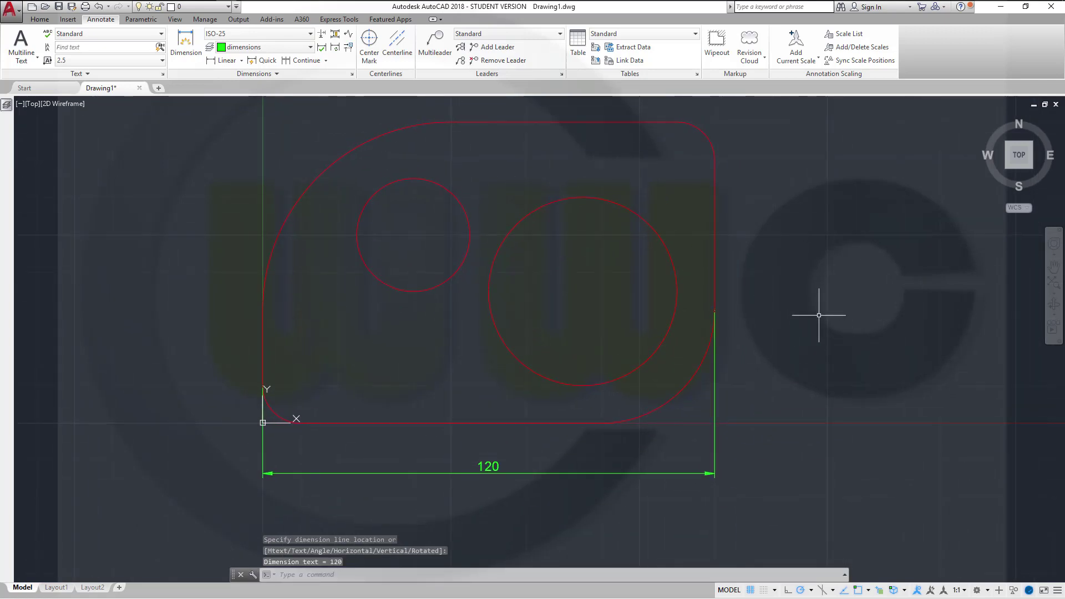
pyautogui.press('Return')
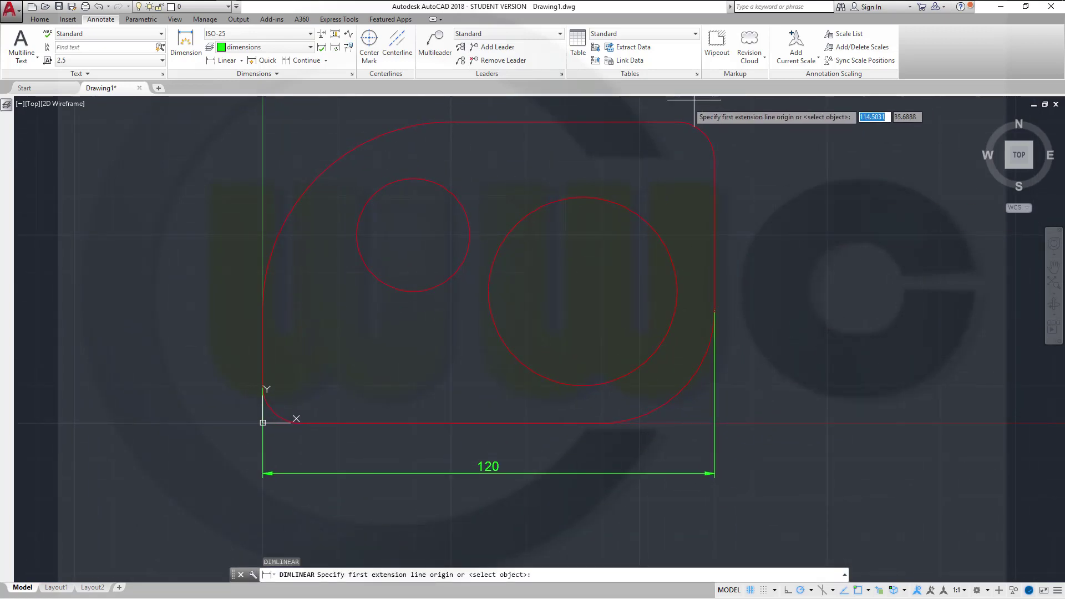
pyautogui.click(676, 122)
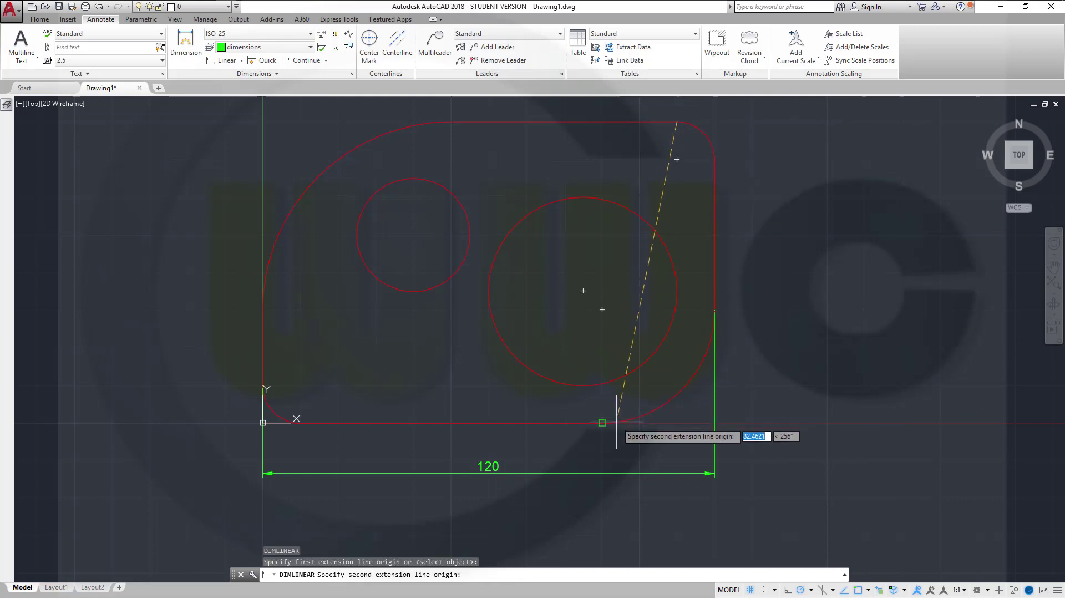
pyautogui.click(601, 422)
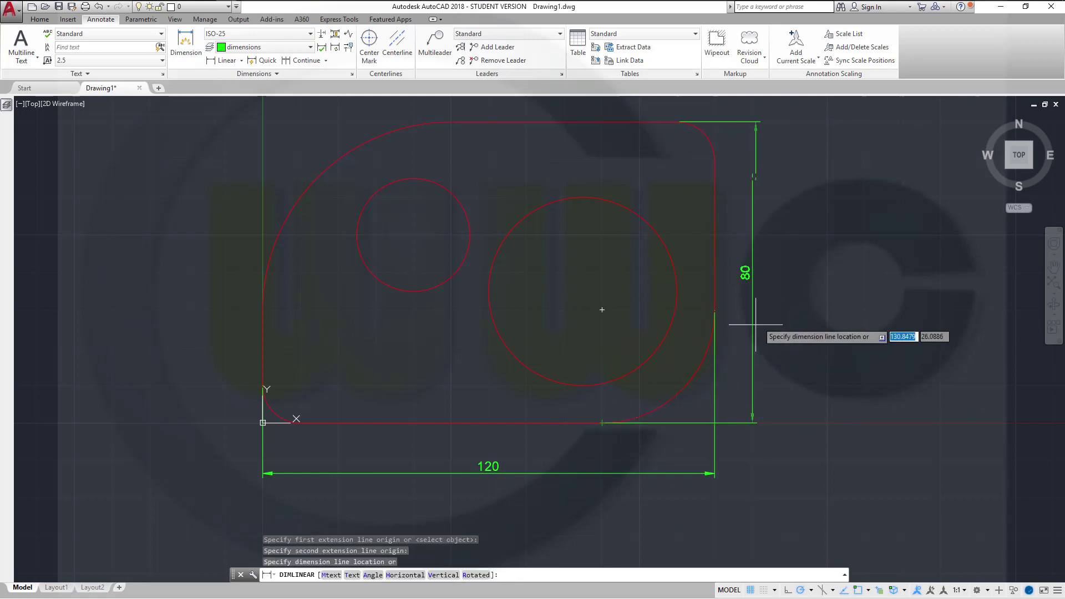
pyautogui.click(772, 287)
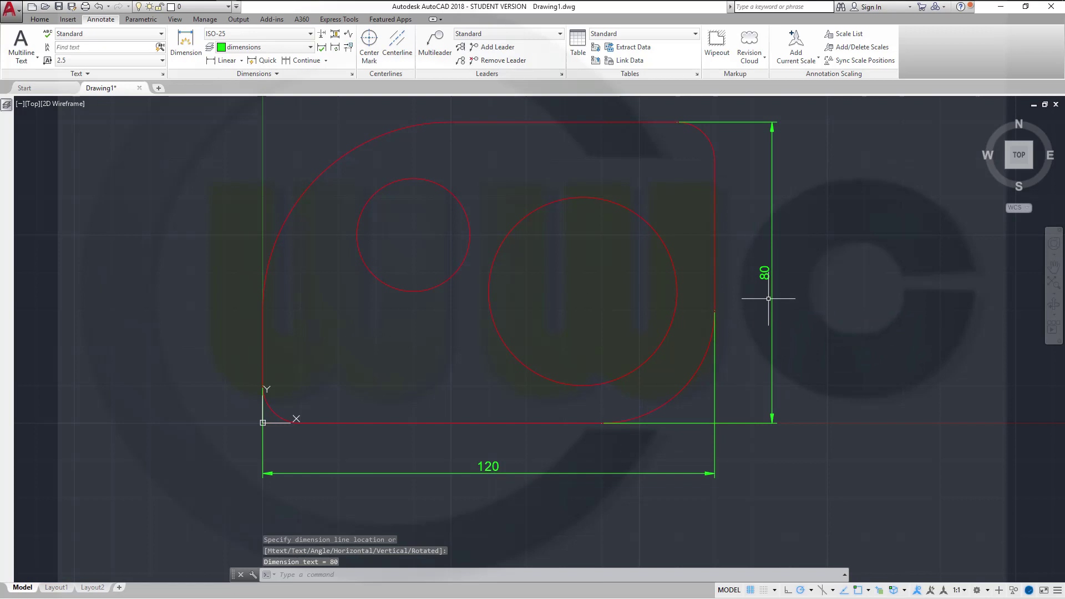
# Dimension the vertical distance from the small circle's center to the bottom edge, placed left of the outline
pyautogui.press('Return')
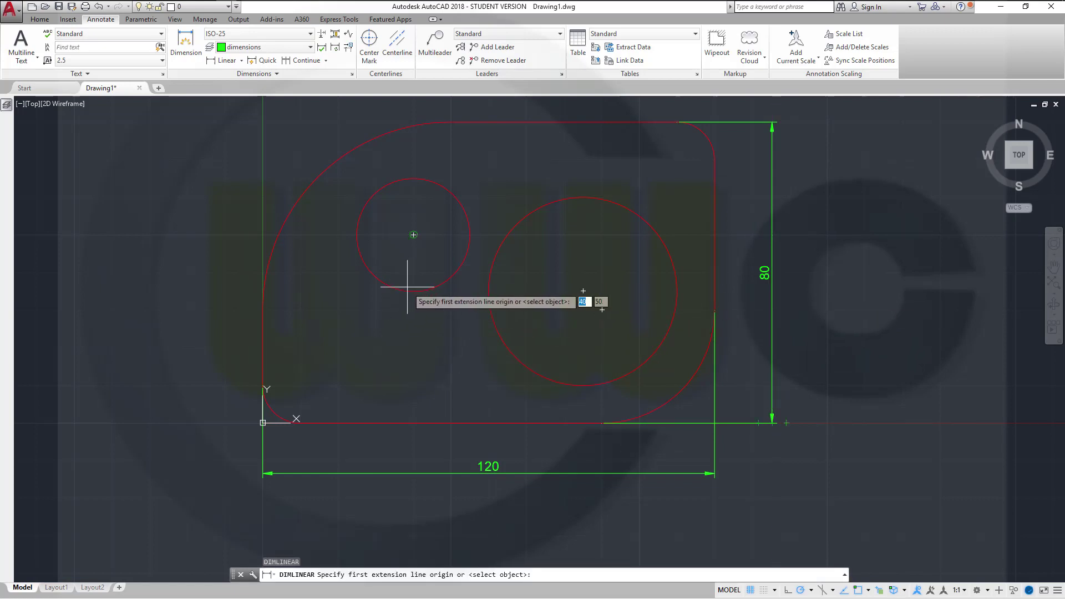
pyautogui.click(413, 235)
pyautogui.click(301, 423)
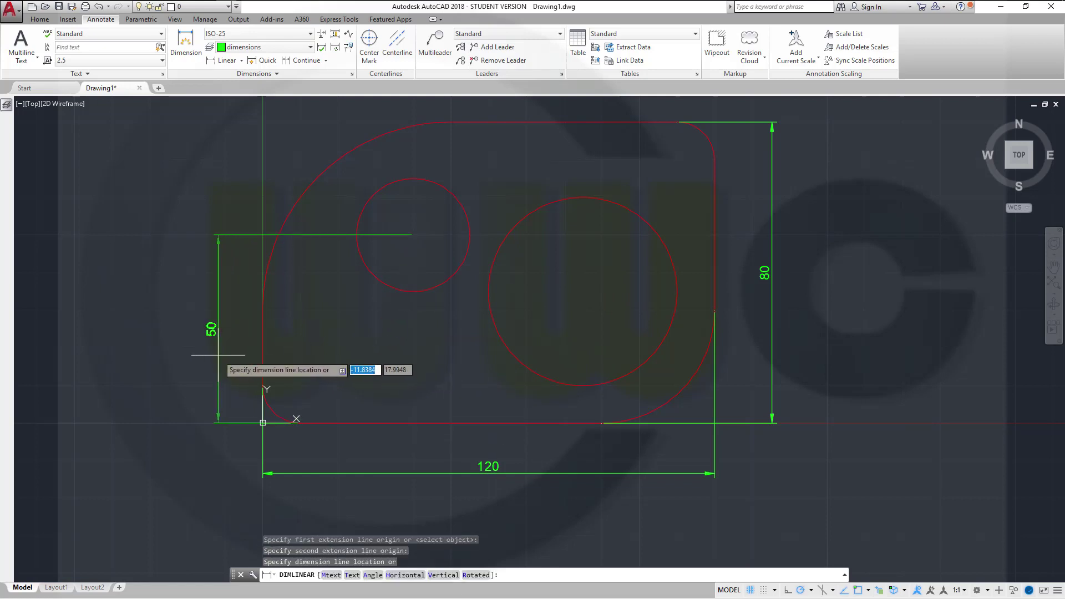
pyautogui.click(209, 355)
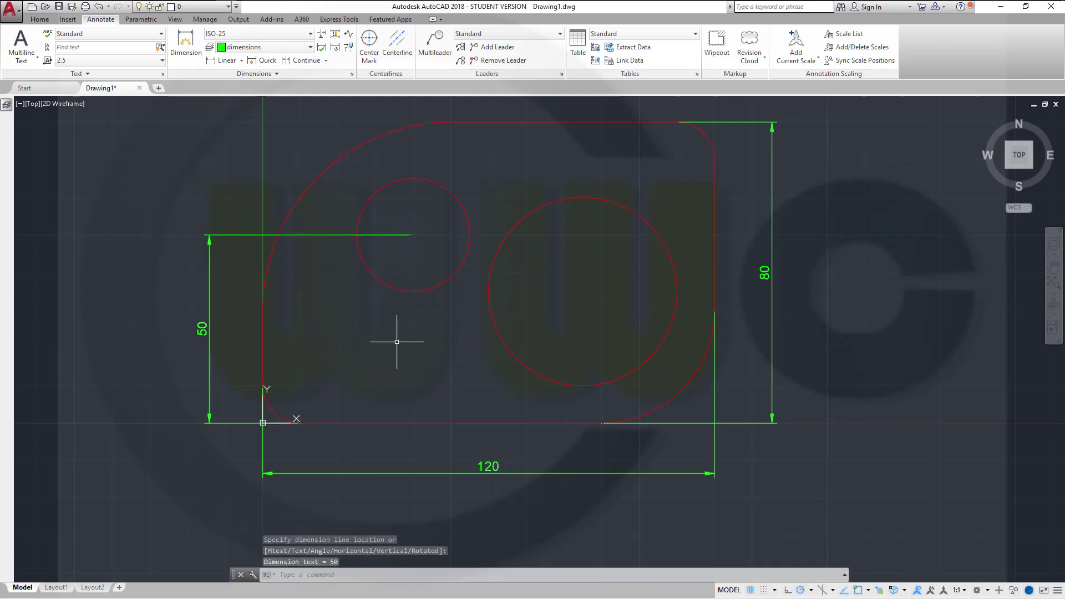
# Dimension the horizontal distance from the left edge to the small circle's center, placed above the outline
pyautogui.press('Return')
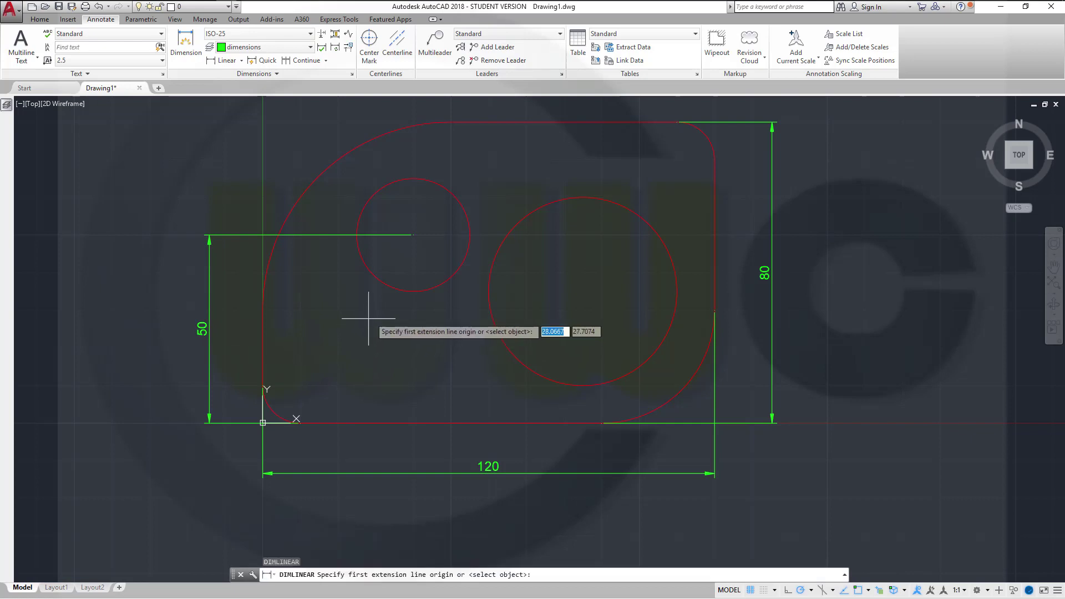
pyautogui.click(397, 286)
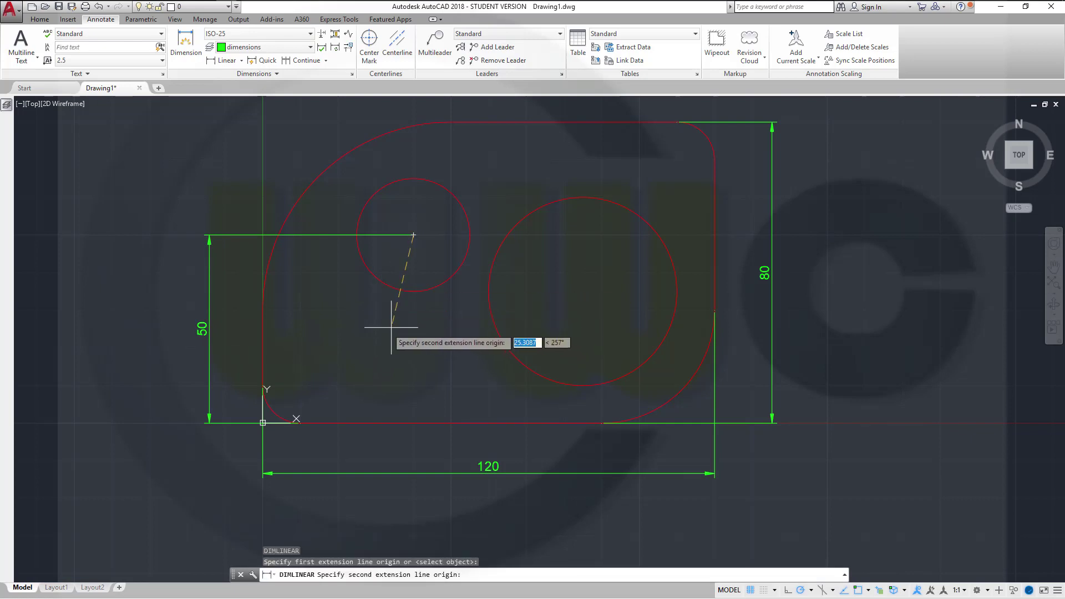
pyautogui.click(263, 385)
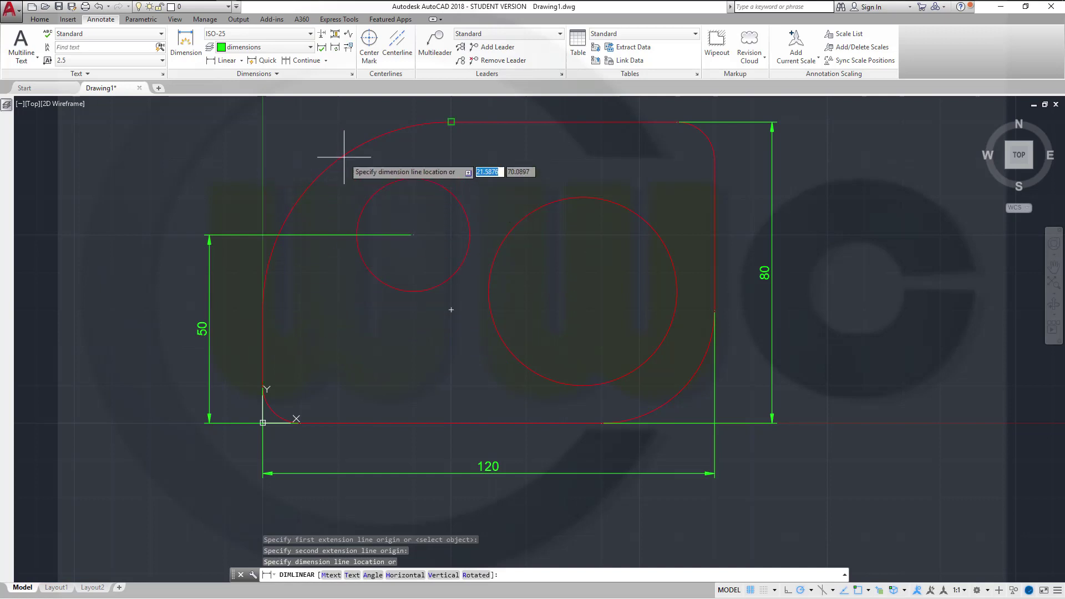
pyautogui.click(349, 104)
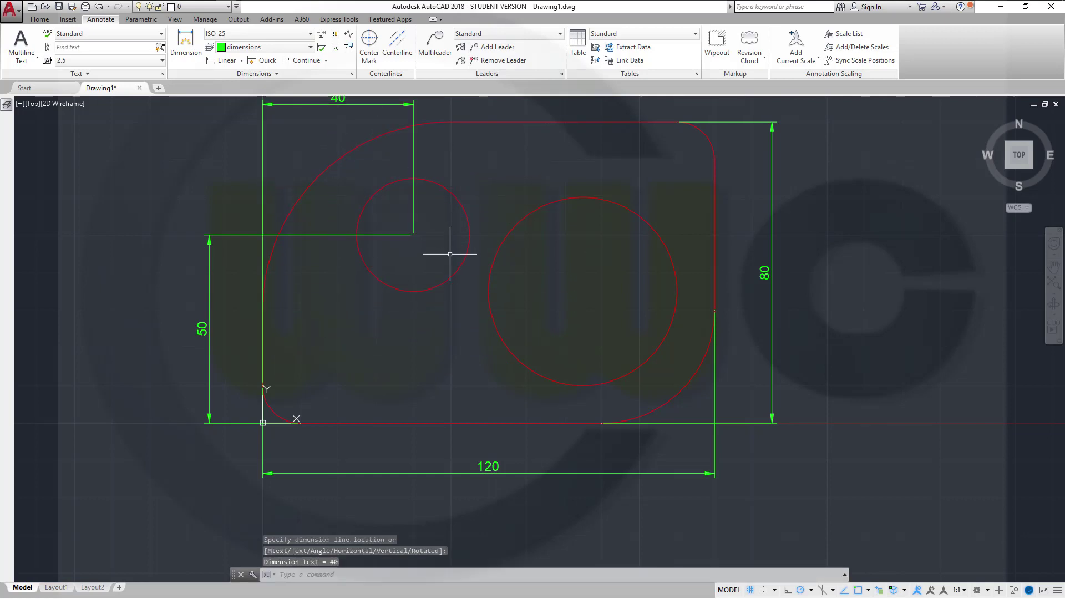
# Dimension the vertical distance from the large circle's center to the bottom edge, placed between the outline and the overall height dimension
pyautogui.moveTo(449, 254); pyautogui.dragTo(573, 404, button='middle')
pyautogui.scroll(3, 573, 404)
pyautogui.scroll(-5, 564, 417)
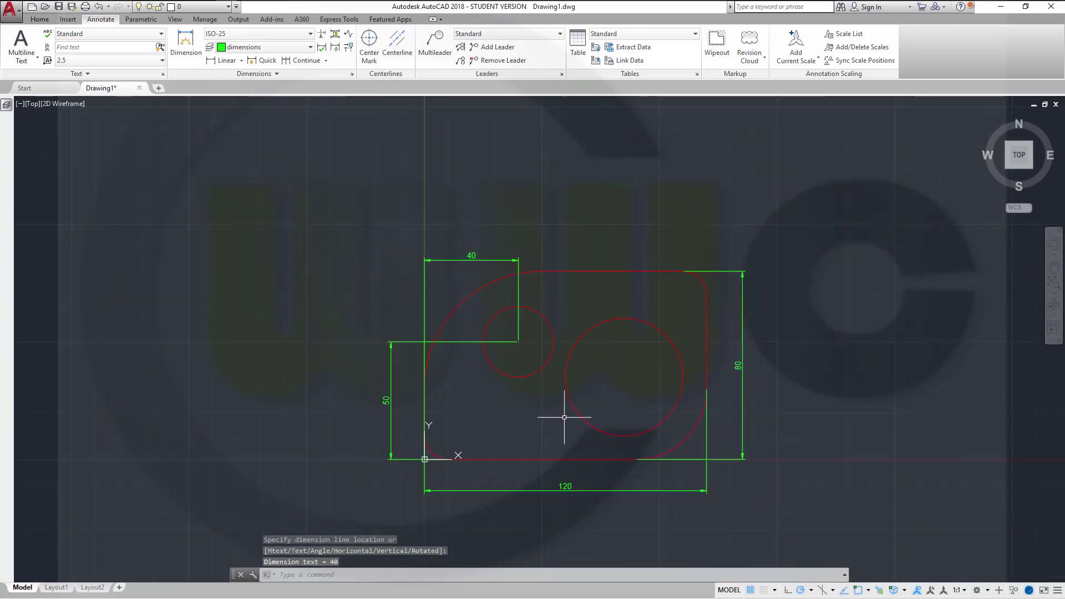
pyautogui.press('Return')
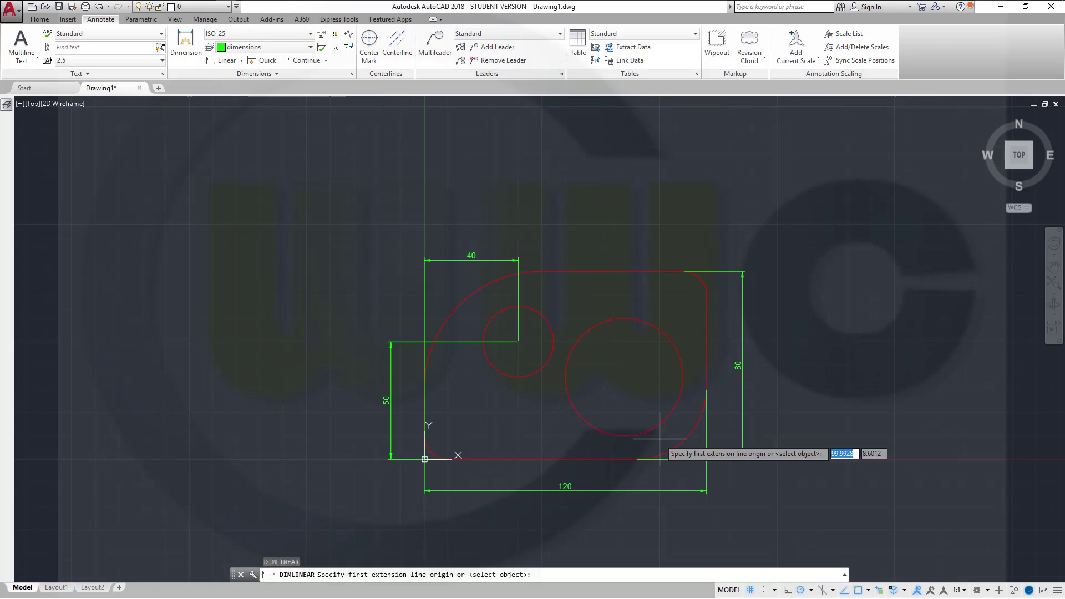
pyautogui.click(624, 377)
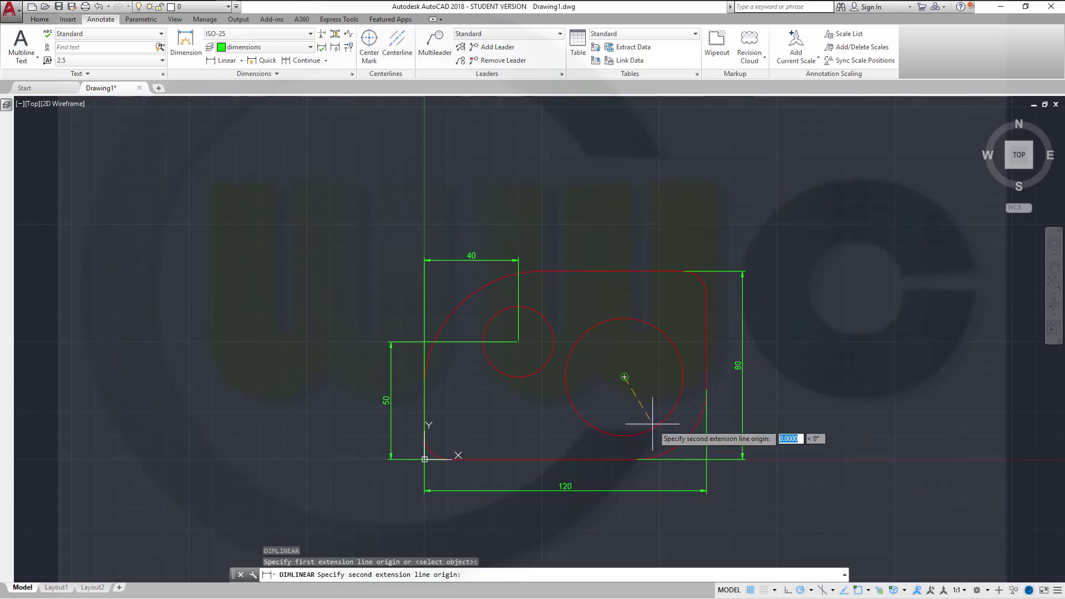
pyautogui.click(636, 460)
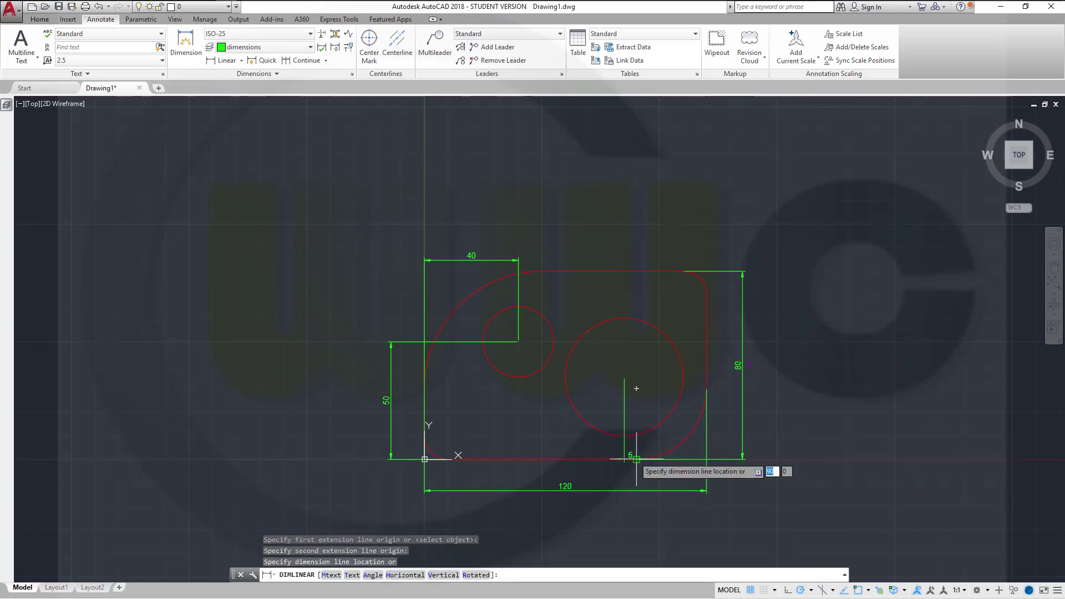
pyautogui.click(723, 422)
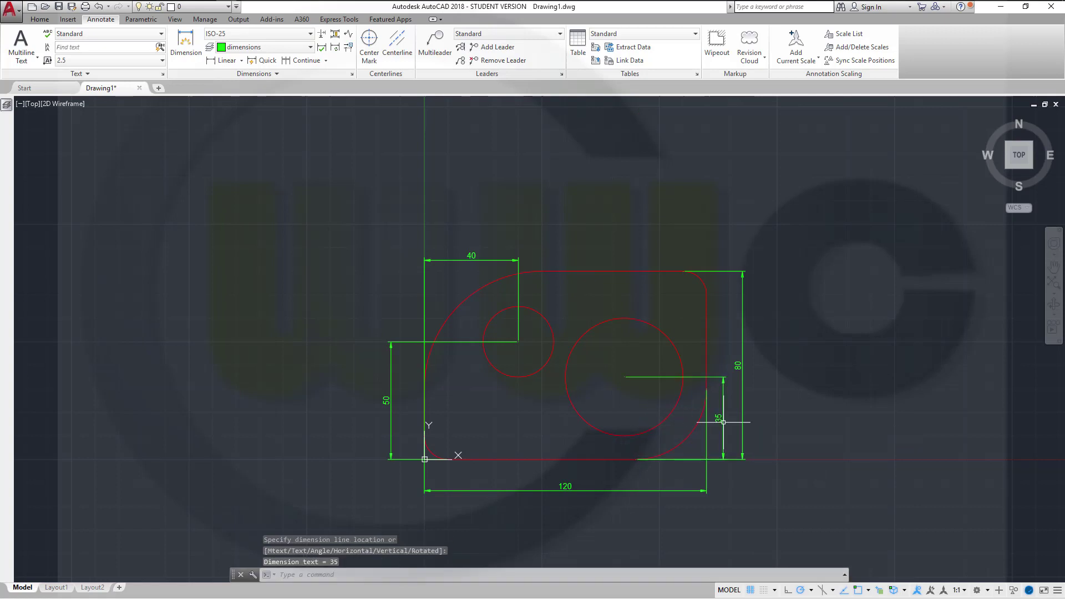
# Dimension the horizontal distance from the large circle's center to the right edge, placed between the outline and the overall width dimension
pyautogui.press('Return')
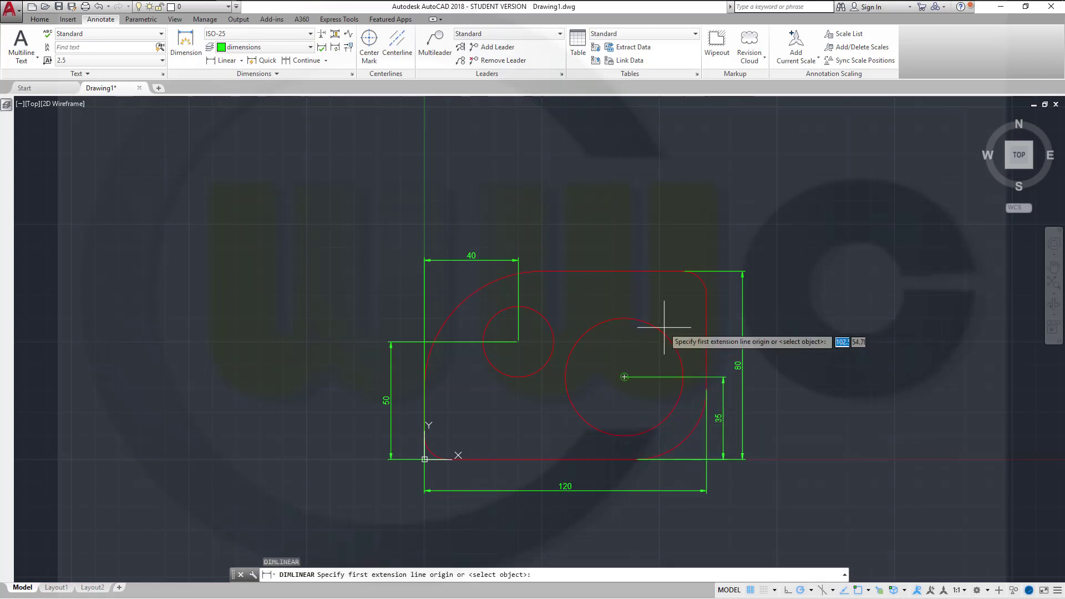
pyautogui.click(646, 320)
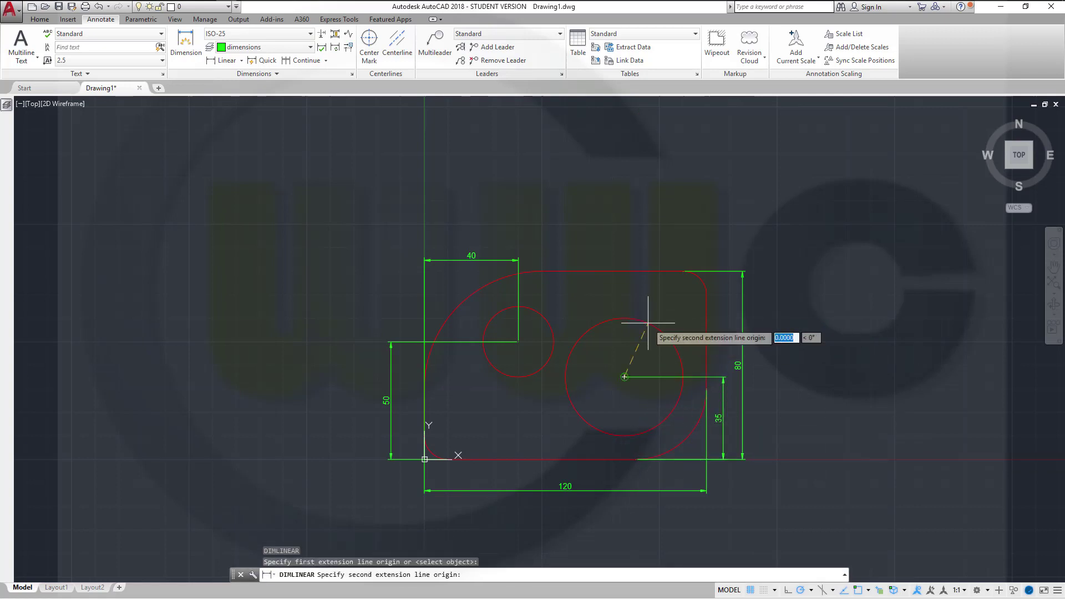
pyautogui.click(704, 365)
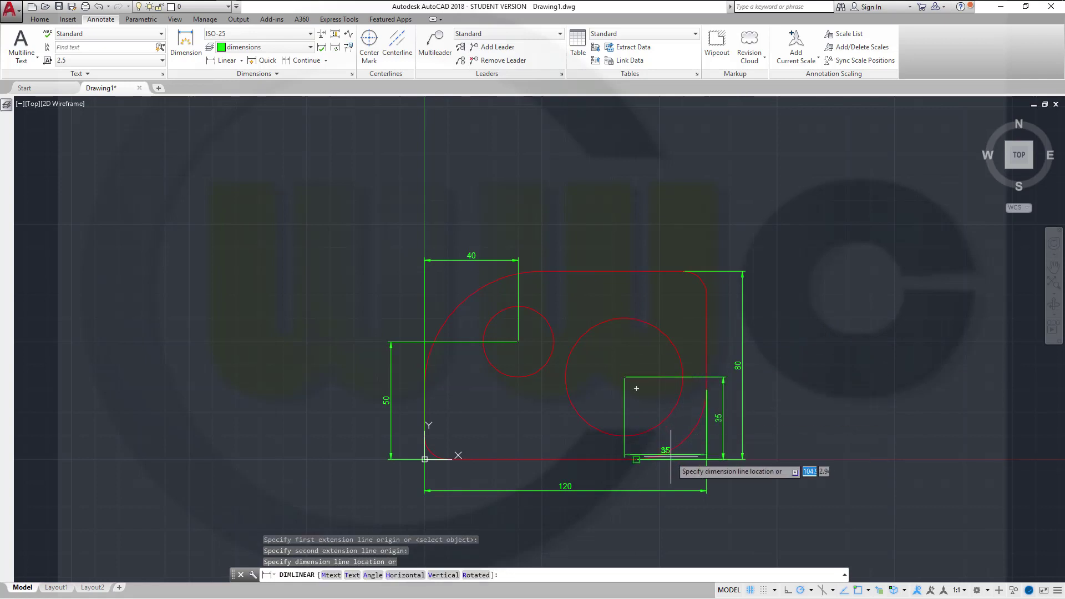
pyautogui.click(672, 475)
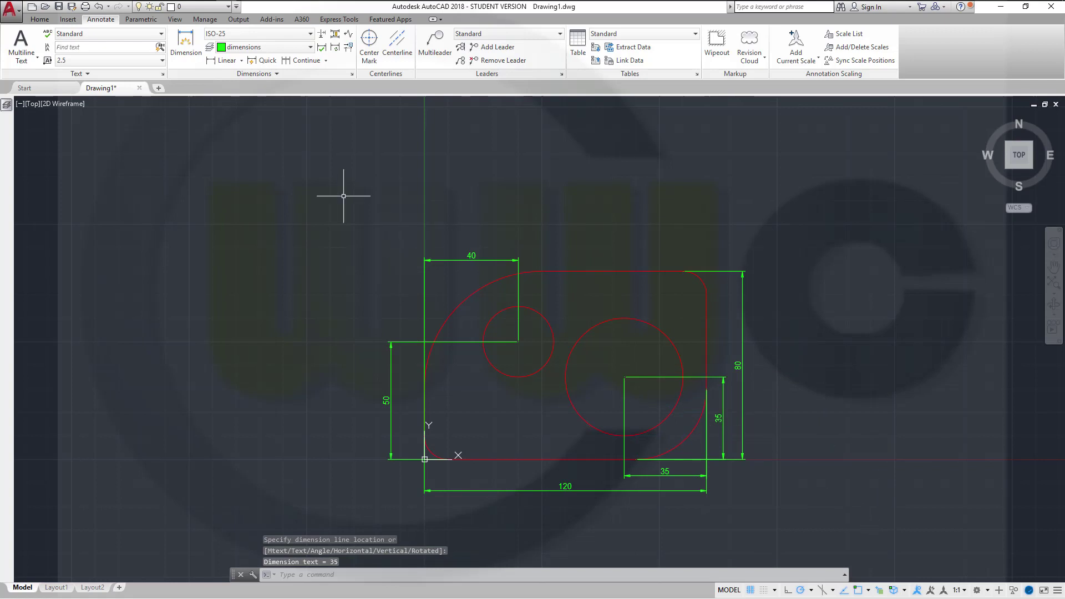
# Add diameter dimensions to the small and large circles, with each text placed just outside its circle to the upper right
pyautogui.click(241, 60)
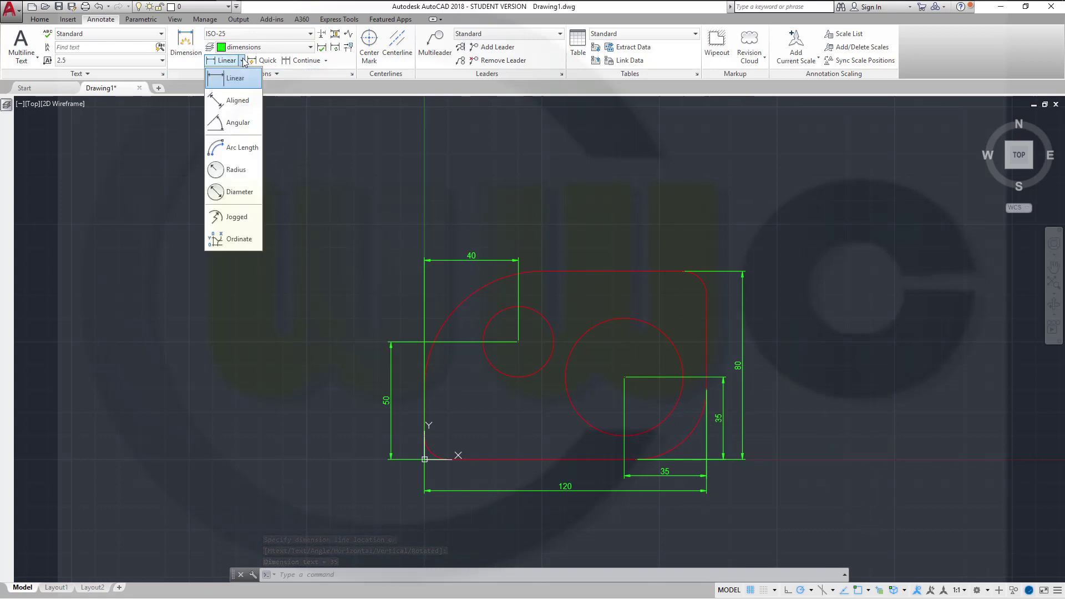
pyautogui.click(237, 192)
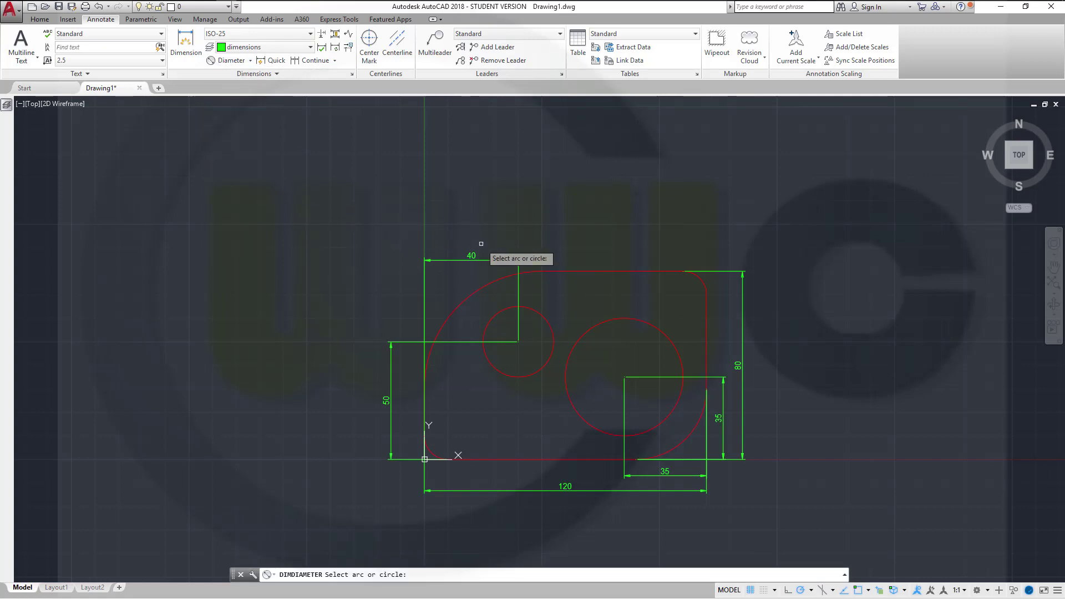
pyautogui.click(541, 318)
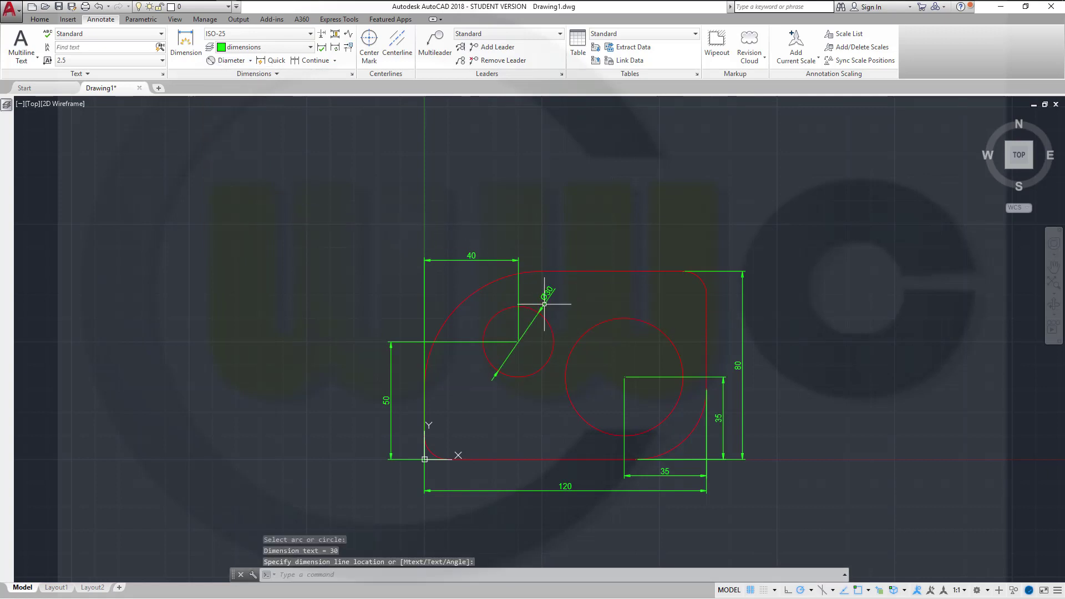
pyautogui.press('Return')
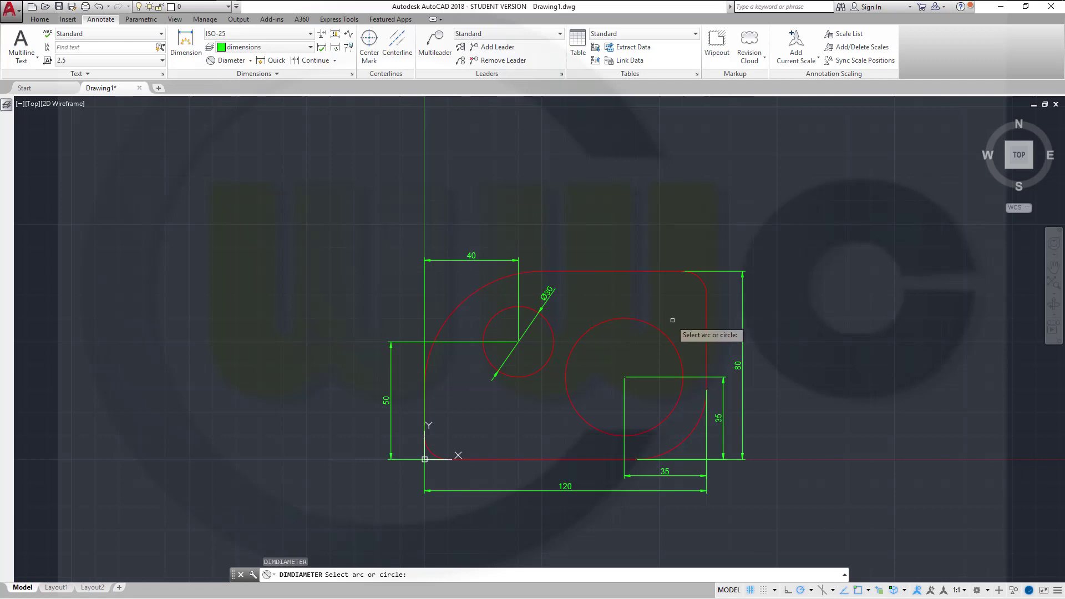
pyautogui.click(658, 329)
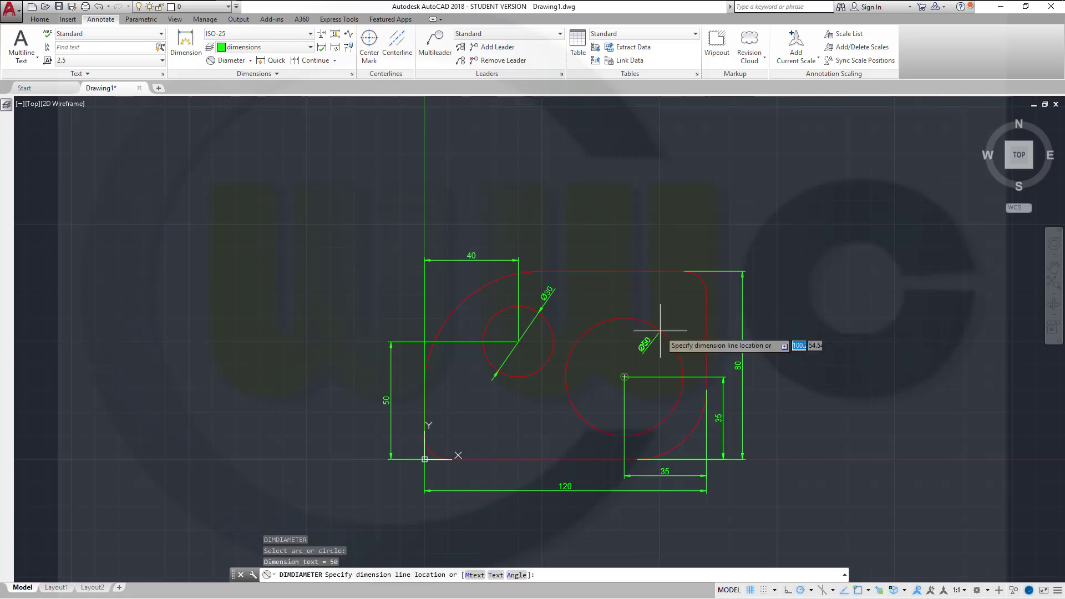
pyautogui.click(677, 304)
# Add a radius dimension to the plate's upper-left fillet, with its text inside the outline
pyautogui.moveTo(852, 466); pyautogui.dragTo(856, 374, button='middle')
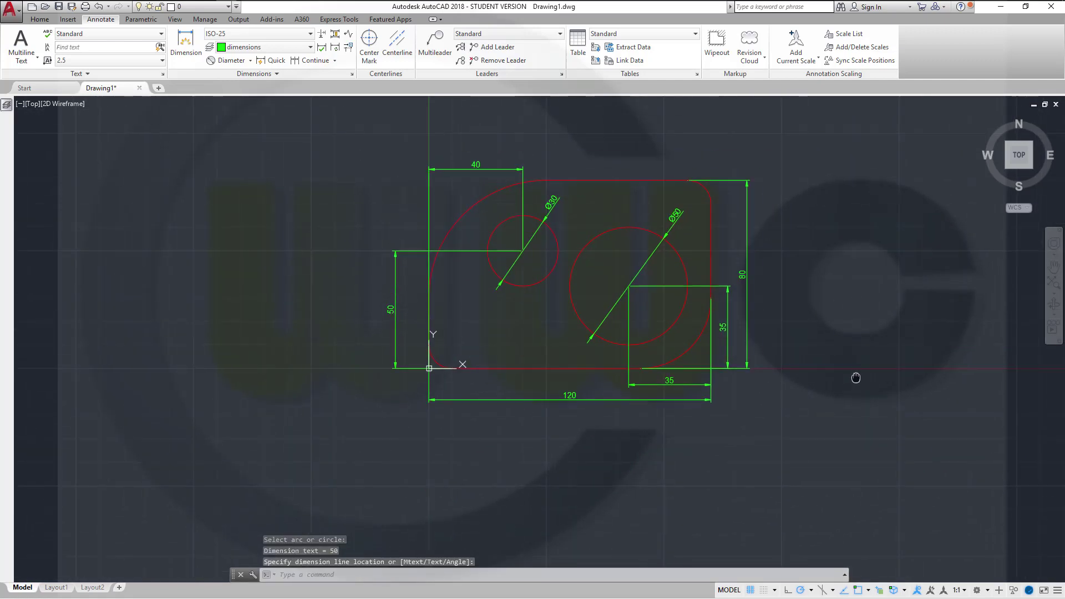
pyautogui.click(250, 60)
pyautogui.click(232, 169)
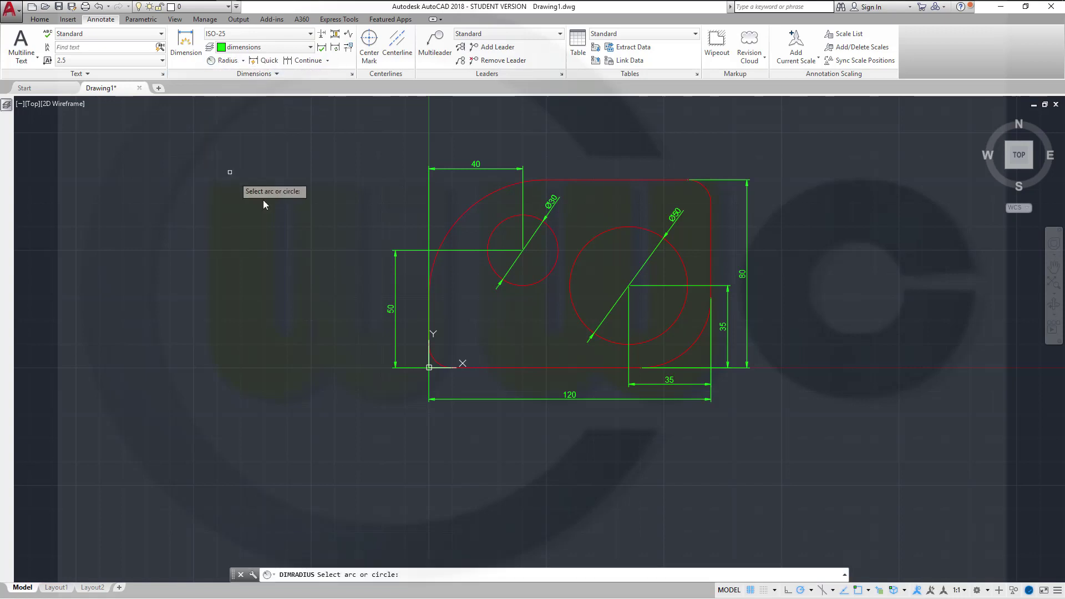
pyautogui.click(460, 217)
pyautogui.click(468, 222)
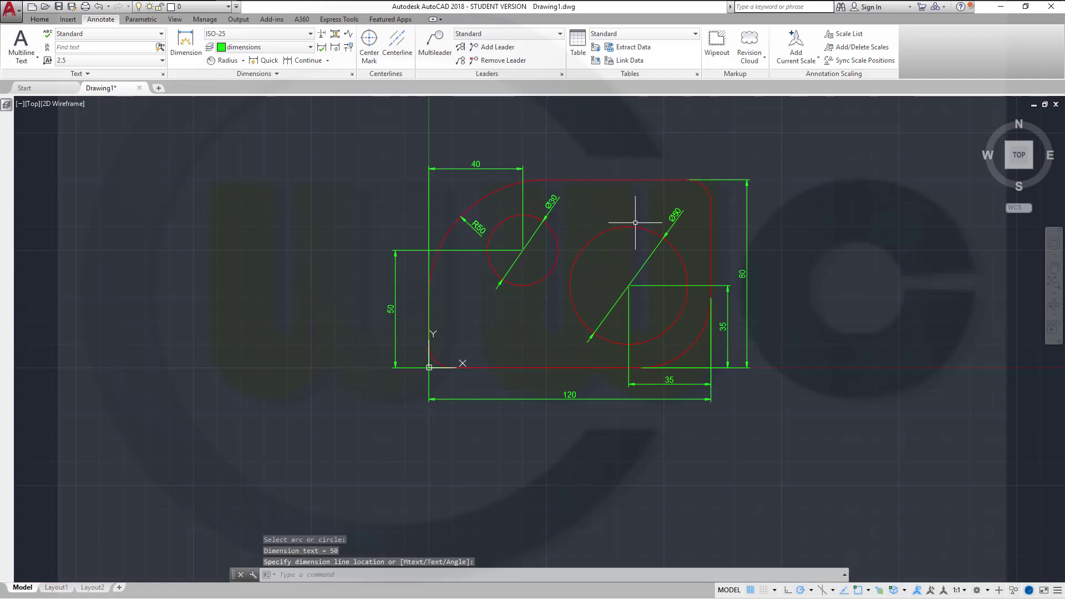
# Add a radius dimension to the plate's upper-right fillet, with its text inside the corner
pyautogui.press('Return')
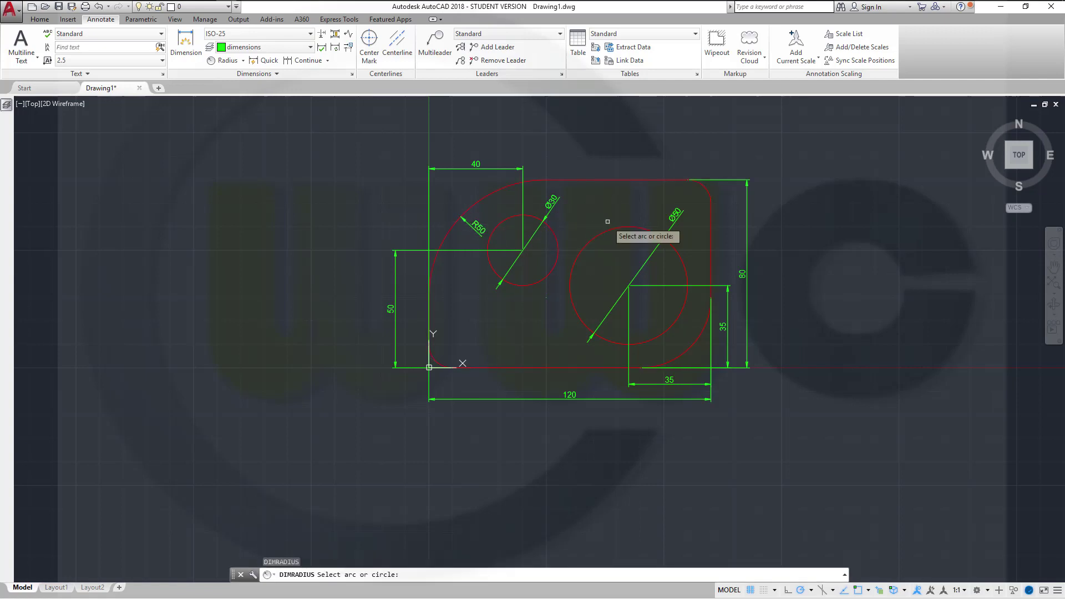
pyautogui.click(706, 191)
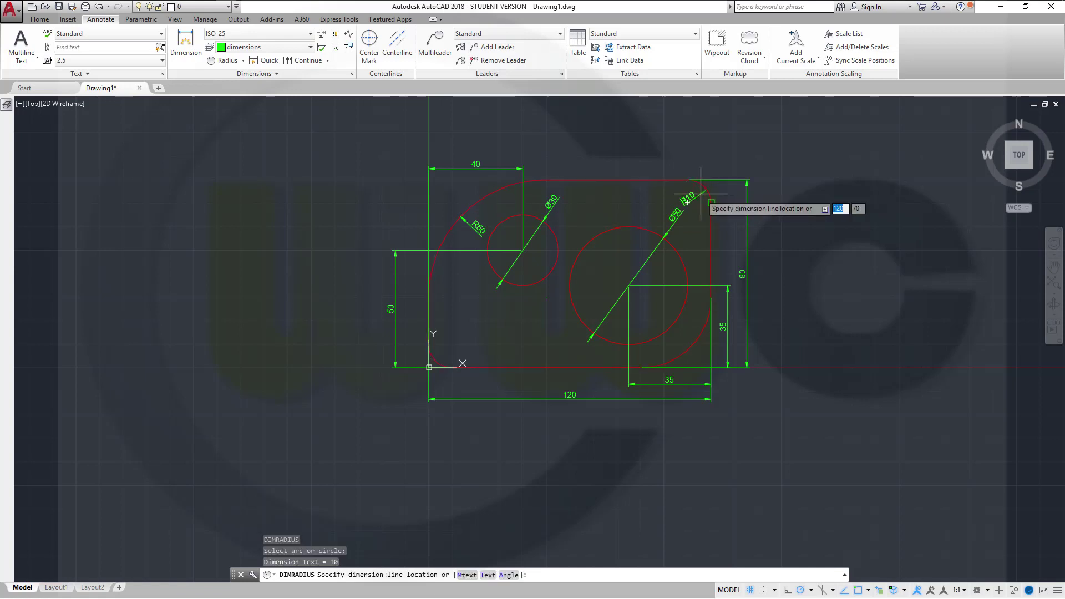
pyautogui.scroll(6, 701, 197)
pyautogui.click(690, 197)
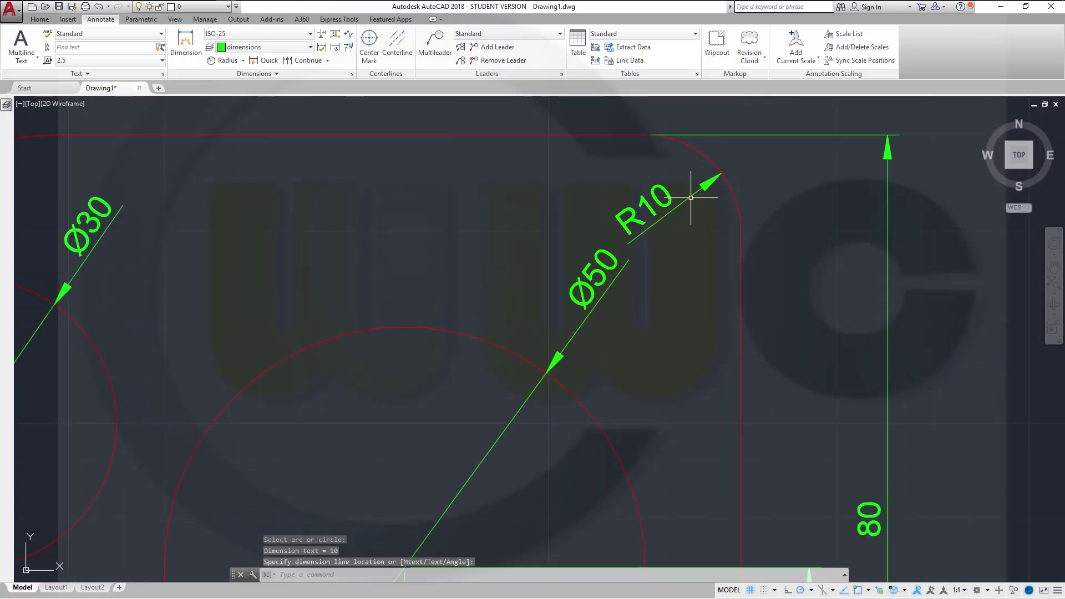
# Add a radius dimension to the small fillet at the origin corner, with its text inside the outline
pyautogui.scroll(-6, 691, 198)
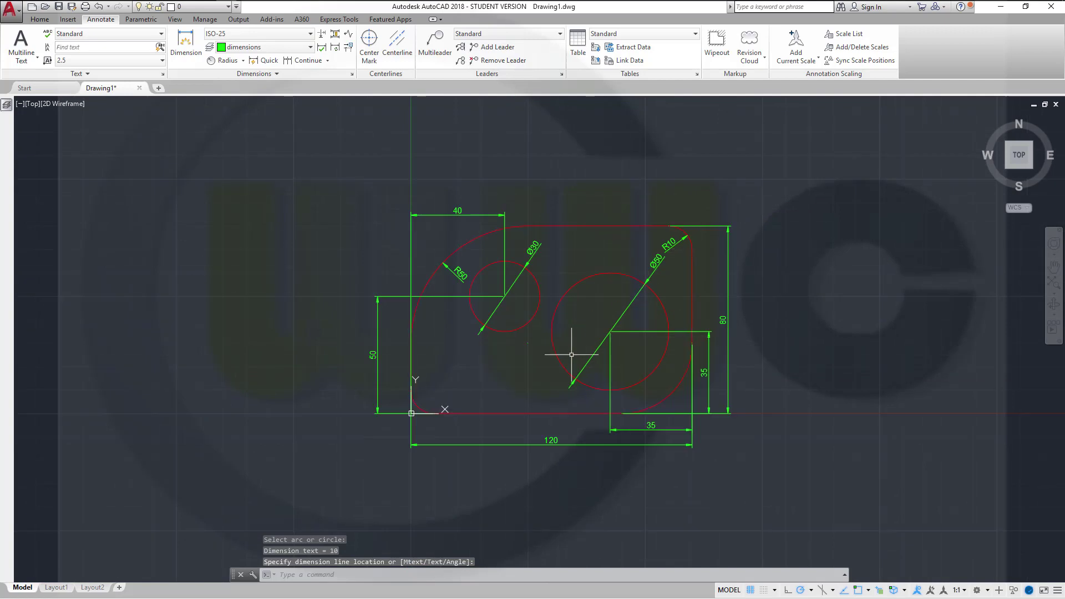
pyautogui.press('Return')
pyautogui.scroll(10, 421, 418)
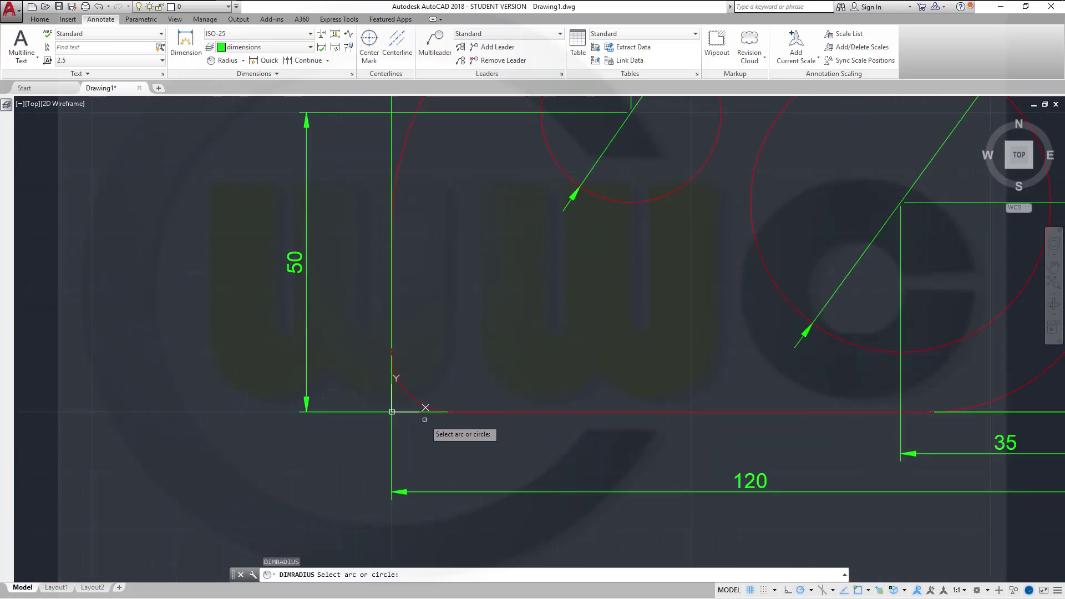
pyautogui.click(408, 324)
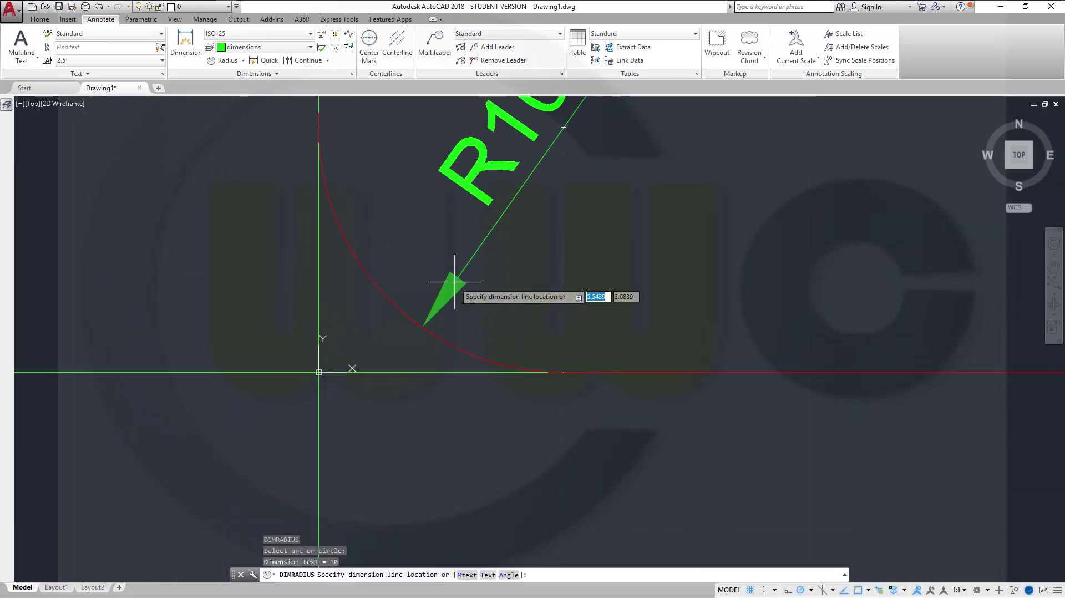
pyautogui.click(451, 285)
# Add a radius dimension to the plate's lower-right fillet, with its text just outside the arc
pyautogui.scroll(-10, 689, 317)
pyautogui.scroll(4, 928, 286)
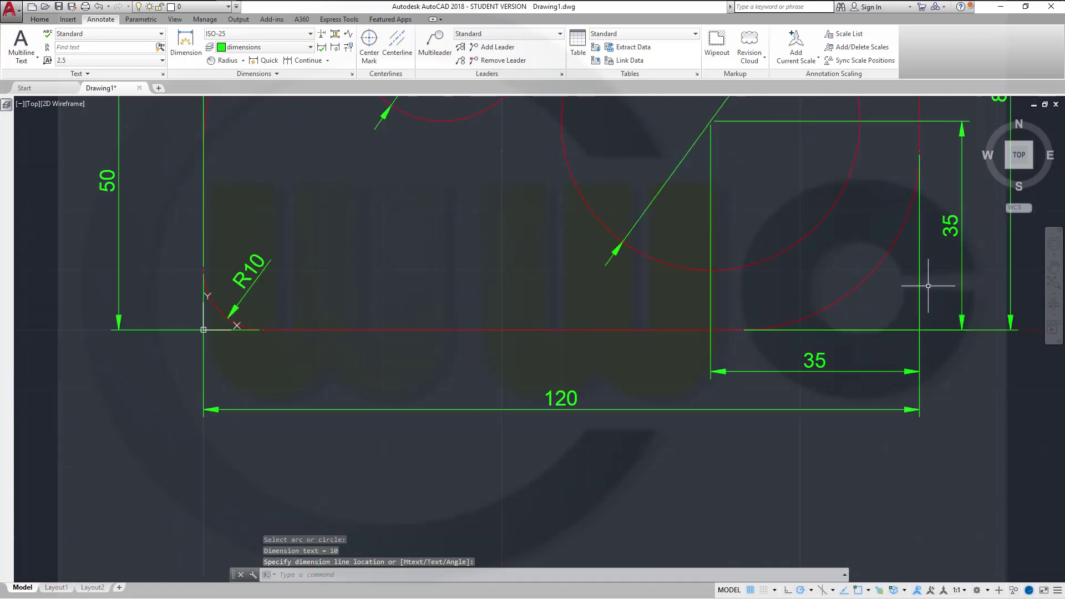
pyautogui.press('Return')
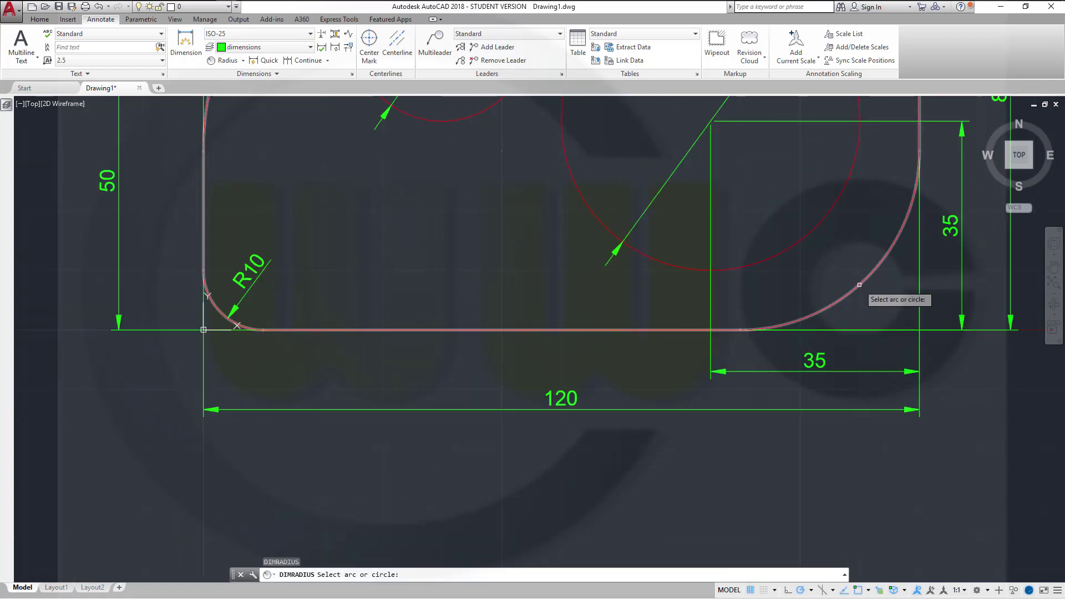
pyautogui.click(876, 304)
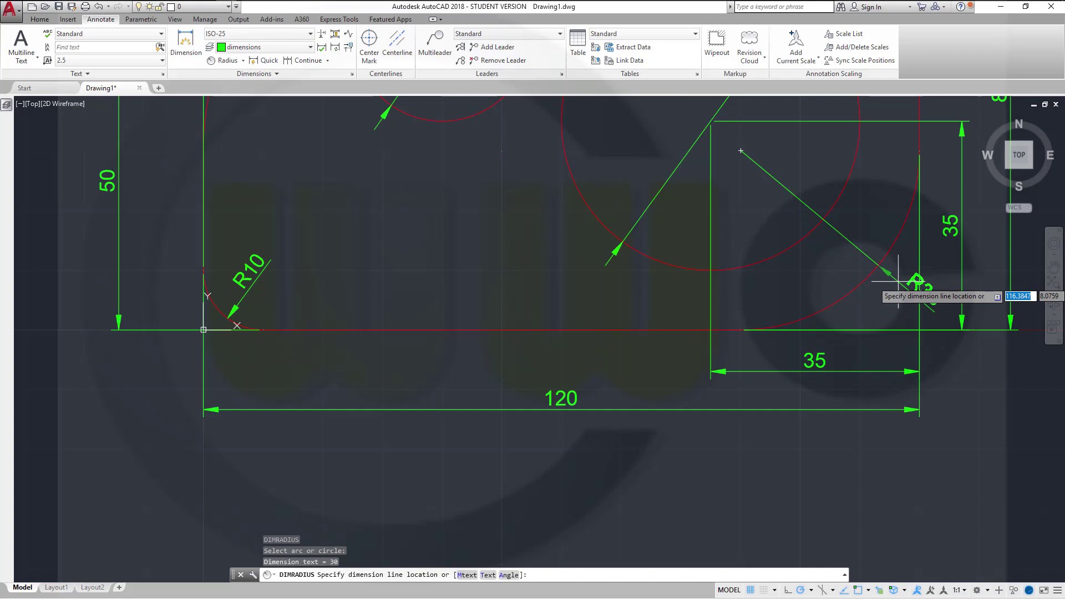
pyautogui.click(900, 277)
# Break the overall width dimension and the large circle's horizontal dimension where they cross the lower-right fillet's radius dimension, using Dimension Break with the Multiple option
pyautogui.scroll(-4, 727, 307)
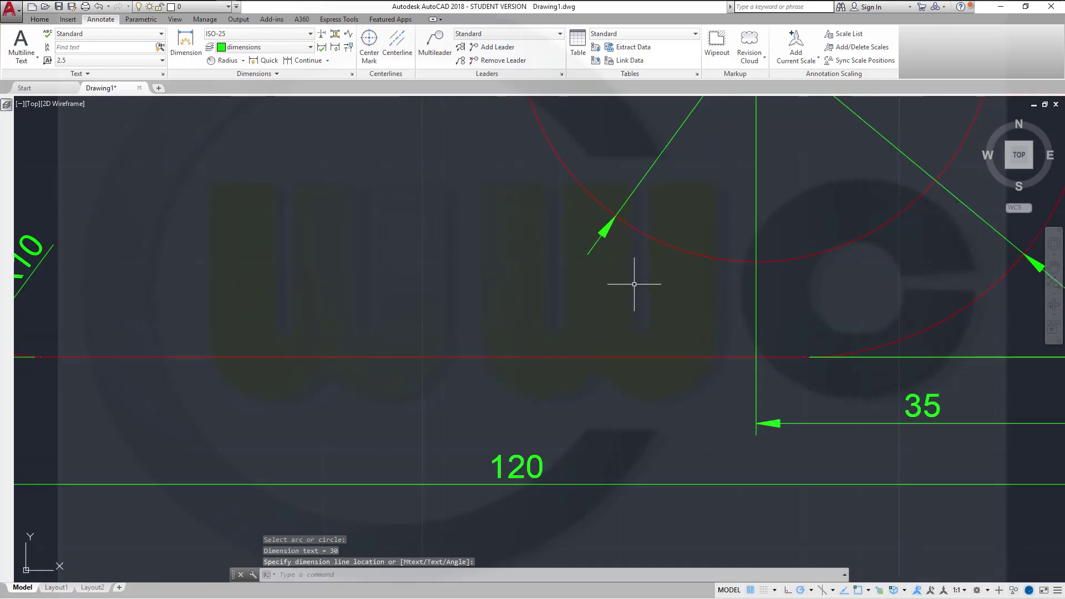
pyautogui.moveTo(625, 308)
pyautogui.mouseDown(button='middle')
pyautogui.moveTo(696, 435)
pyautogui.moveTo(766, 506)
pyautogui.moveTo(823, 523)
pyautogui.mouseUp(button='middle')
pyautogui.scroll(4, 696, 435)
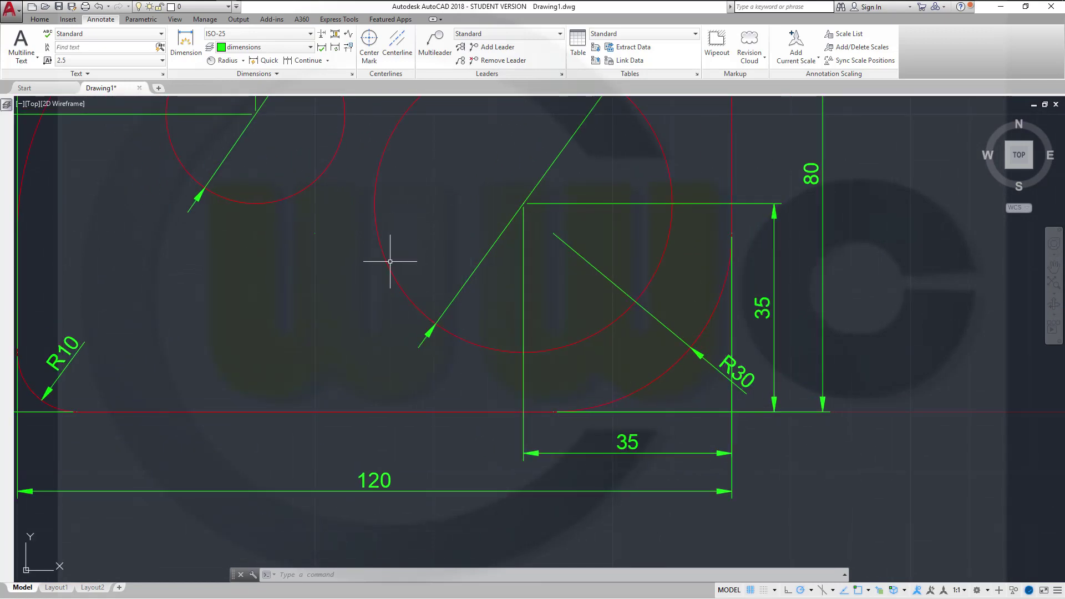
pyautogui.click(321, 35)
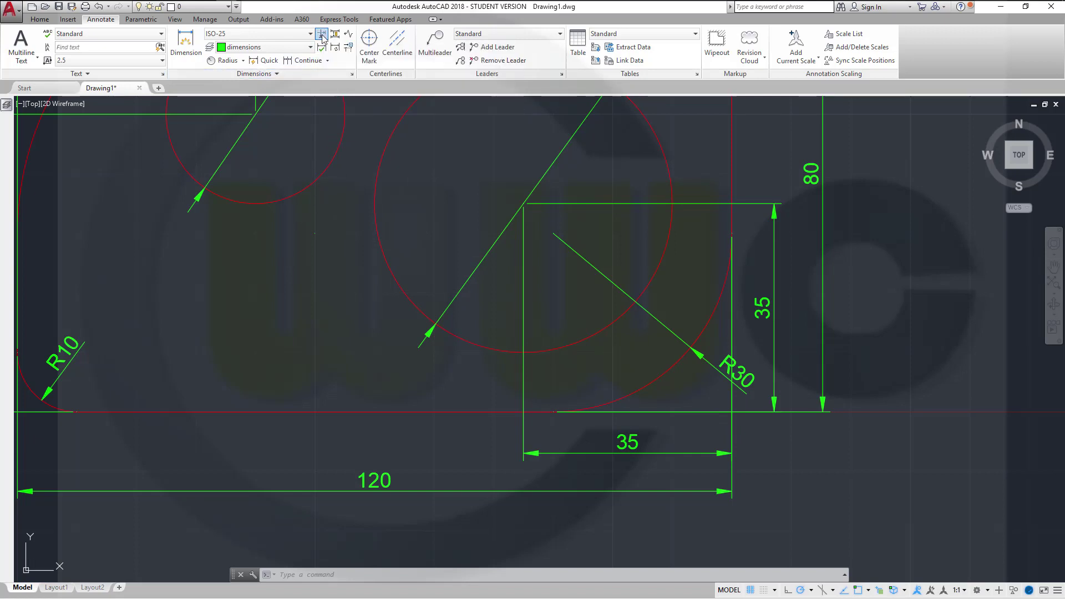
pyautogui.rightClick(250, 297)
pyautogui.click(284, 343)
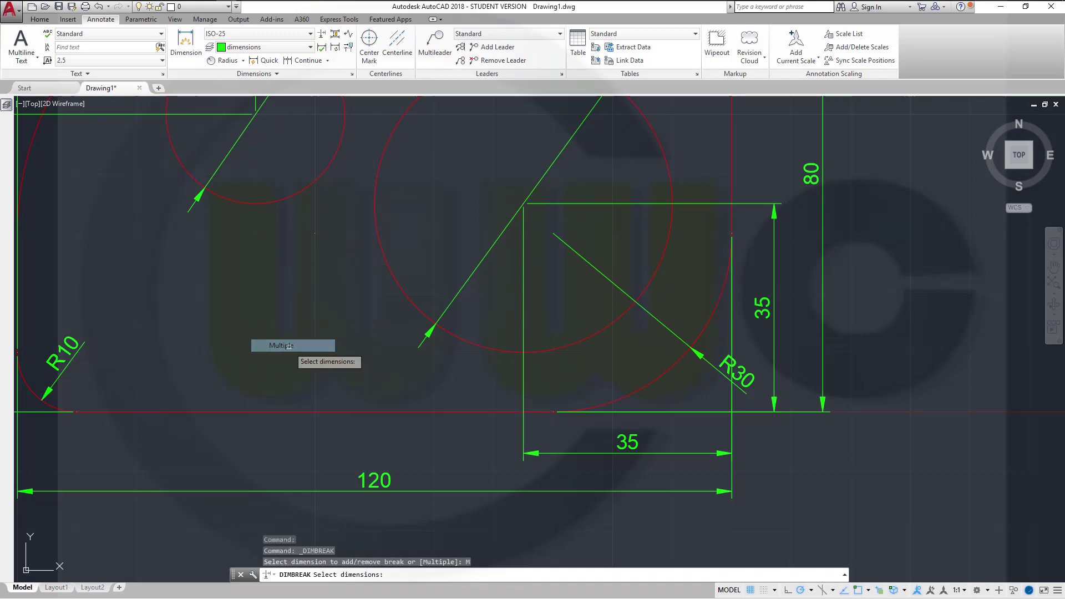
pyautogui.click(372, 477)
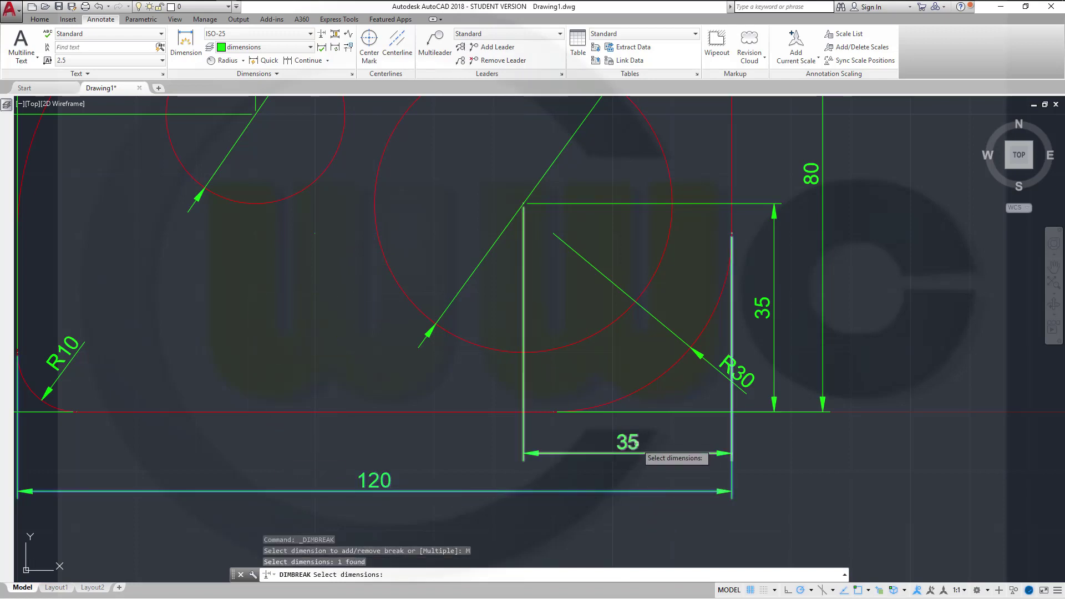
pyautogui.click(640, 451)
pyautogui.press('Return')
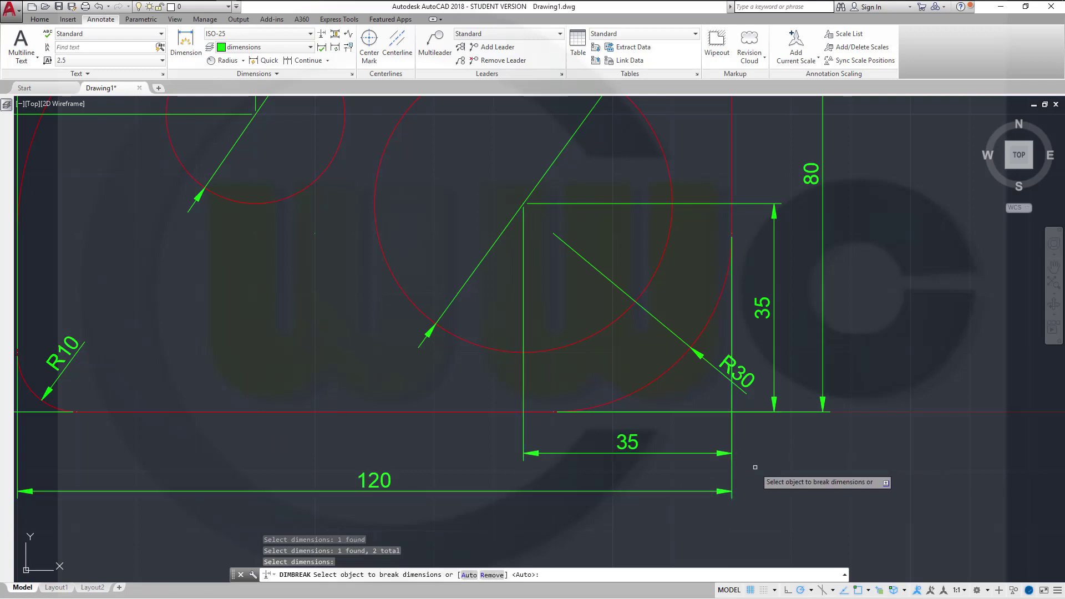
pyautogui.click(747, 386)
pyautogui.press('Return')
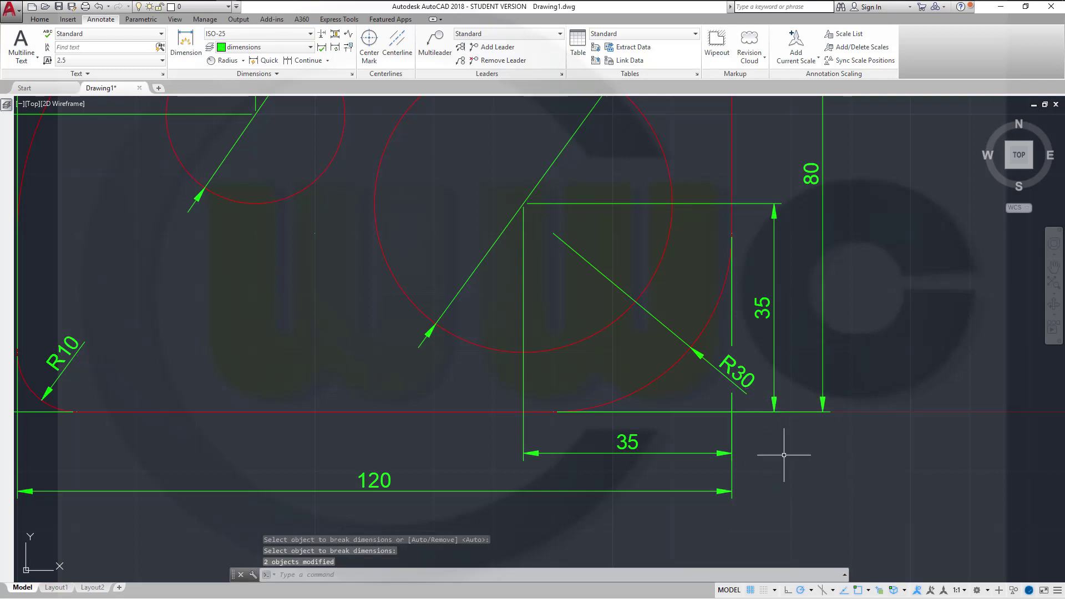
# Make the text layer current
pyautogui.scroll(2, 677, 388)
pyautogui.scroll(-2, 677, 394)
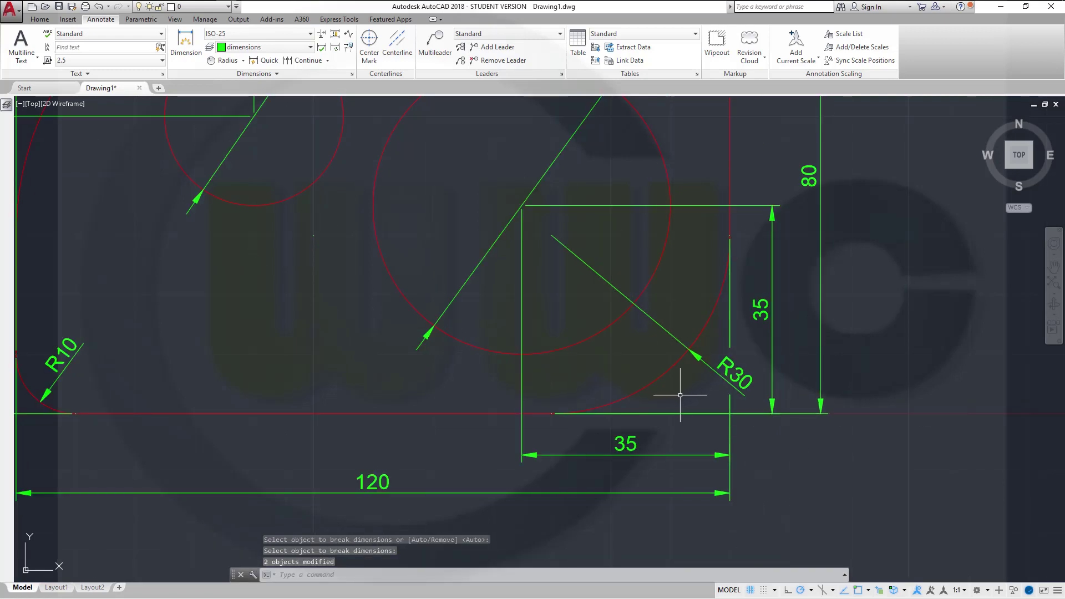
pyautogui.moveTo(680, 395); pyautogui.dragTo(734, 446, button='middle')
pyautogui.scroll(-2, 510, 394)
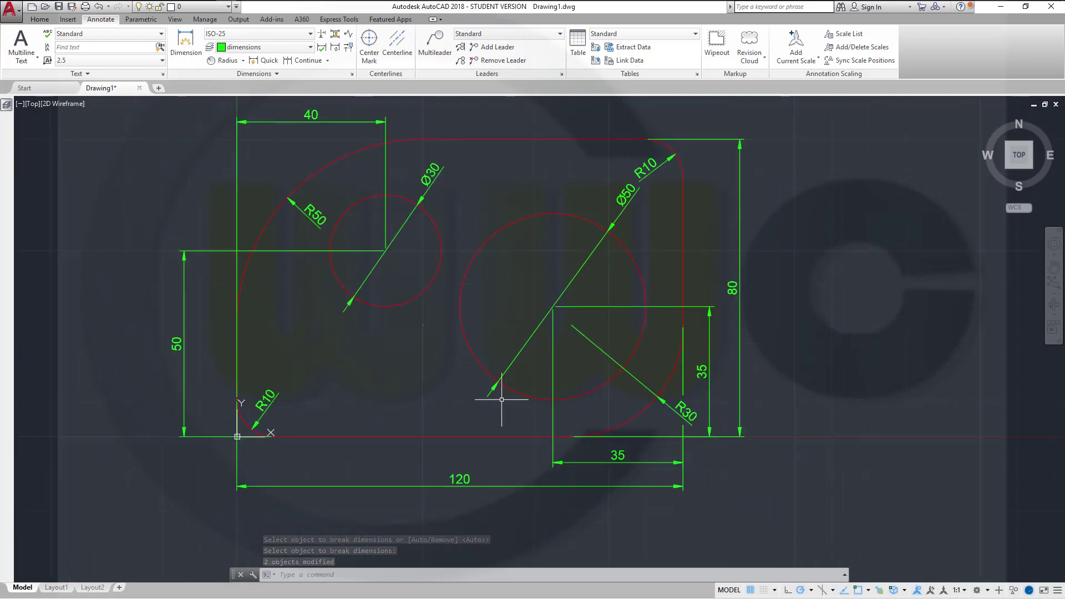
pyautogui.moveTo(477, 413)
pyautogui.mouseDown(button='middle')
pyautogui.moveTo(508, 423)
pyautogui.moveTo(559, 390)
pyautogui.mouseUp(button='middle')
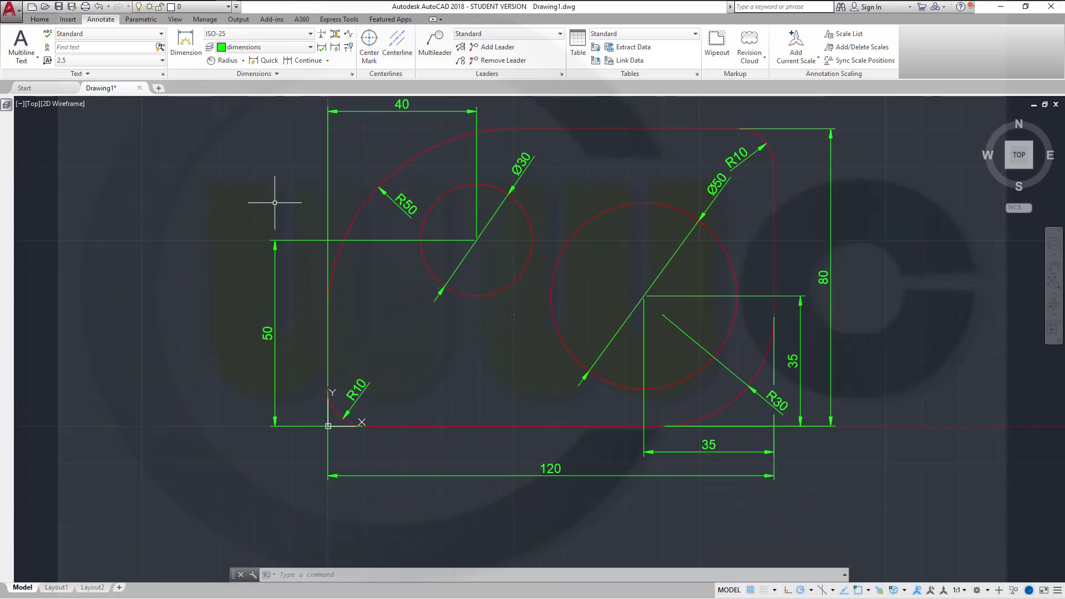
pyautogui.click(228, 8)
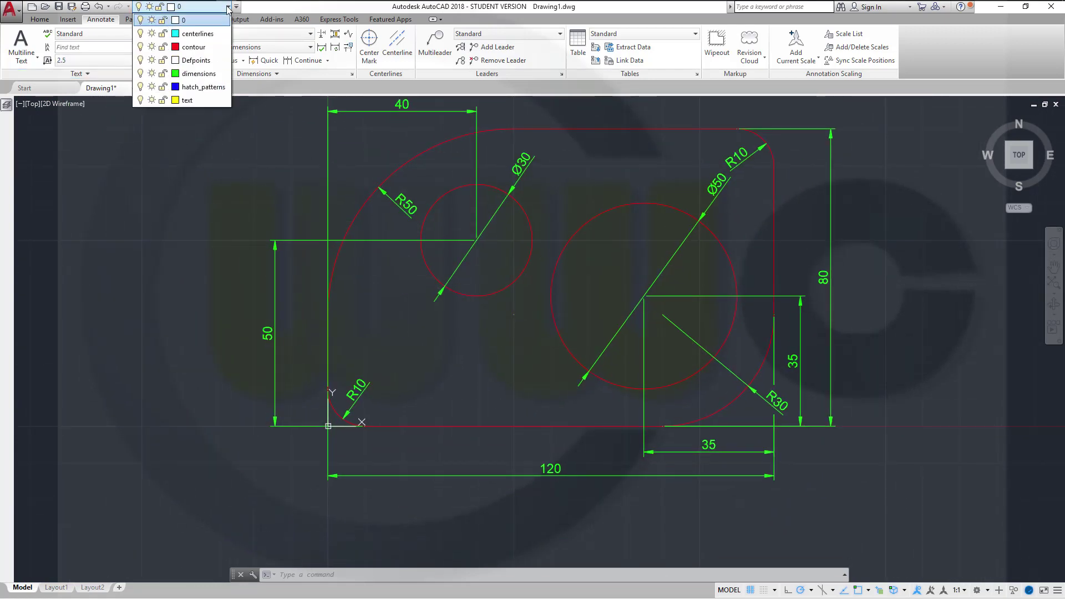
pyautogui.click(229, 100)
# Add the single-line text "t=5" below the overall width dimension, with a height of 2.5 and a rotation of 0
pyautogui.click(39, 58)
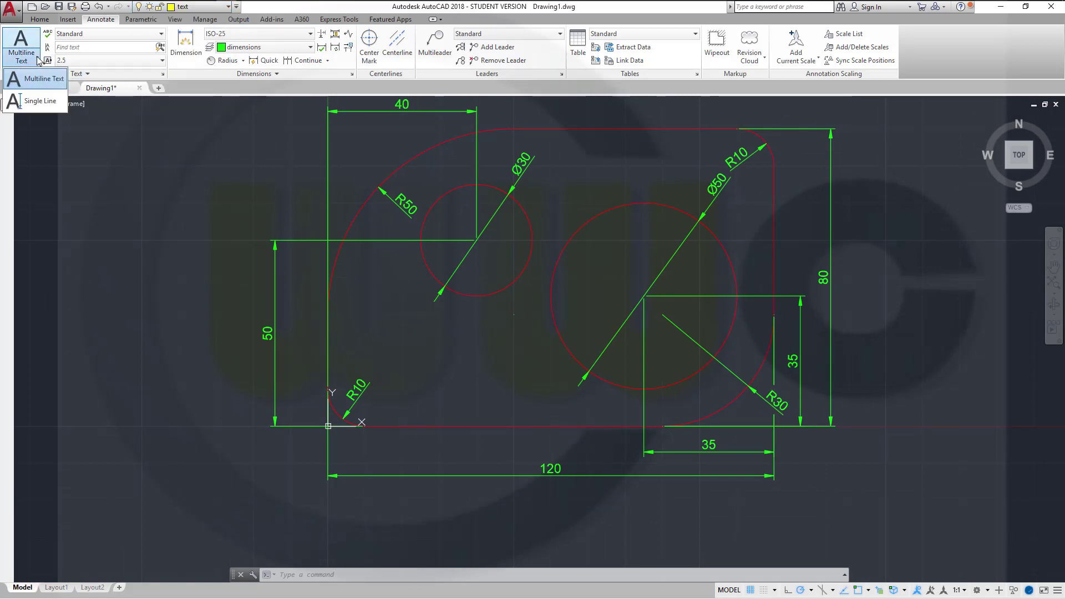
pyautogui.click(40, 100)
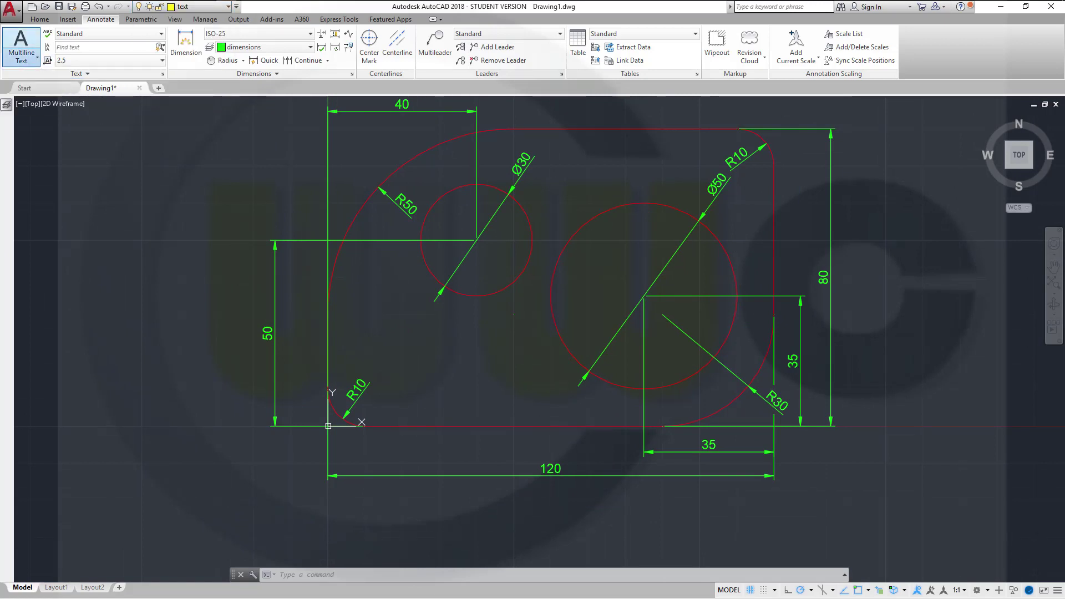
pyautogui.click(661, 515)
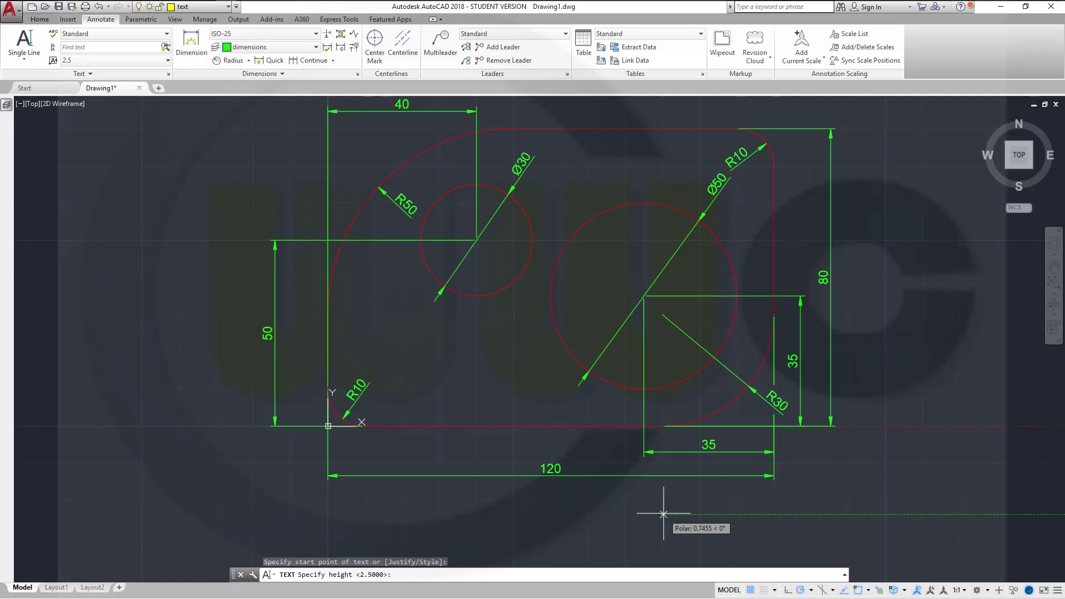
pyautogui.press('Return')
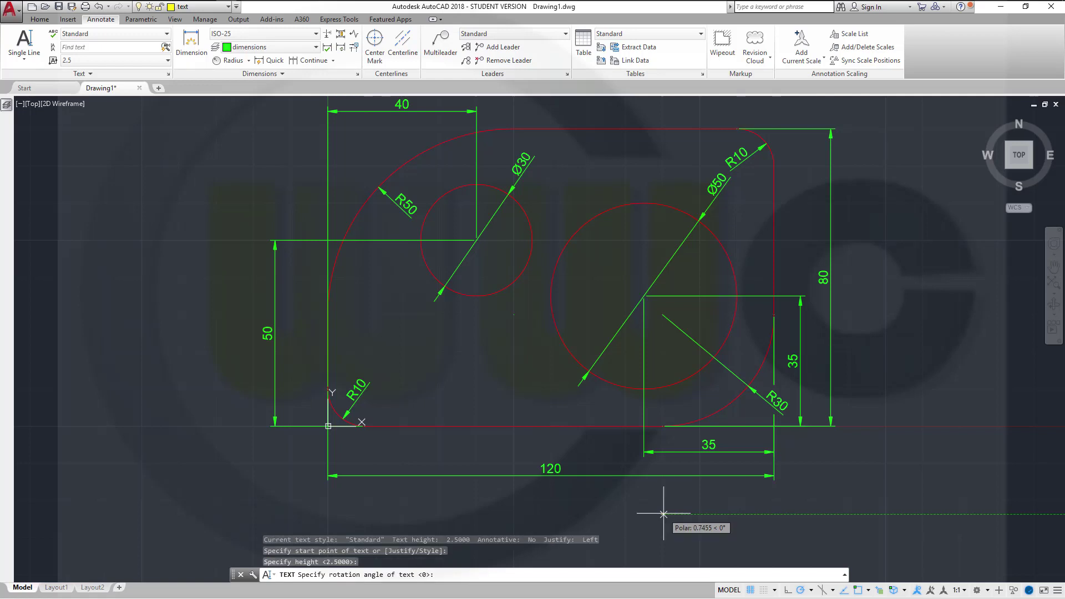
pyautogui.press('Return')
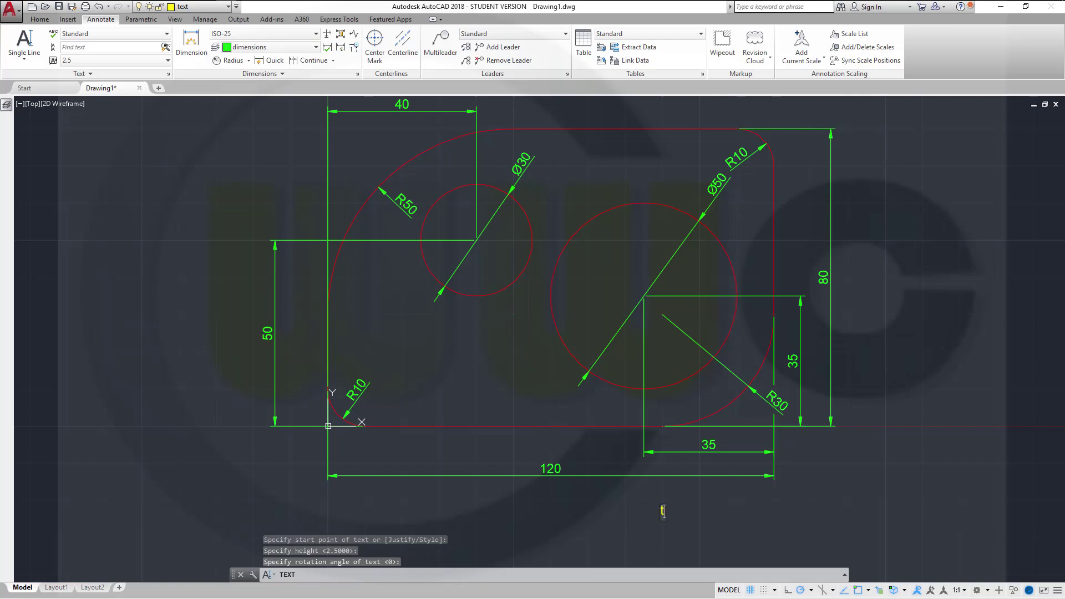
pyautogui.write('t=5')
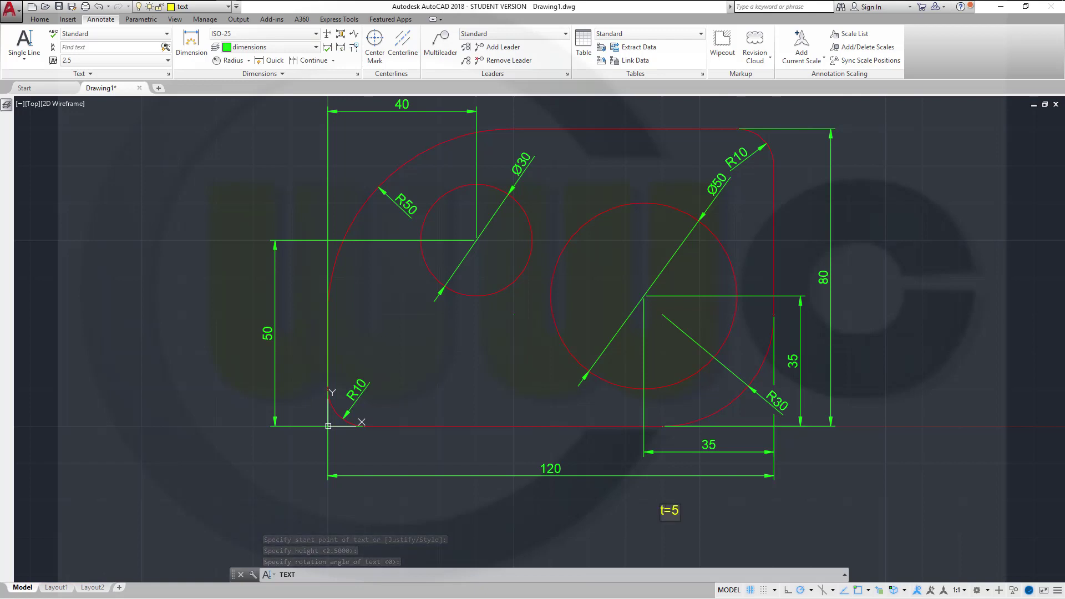
pyautogui.press('Return')
pyautogui.press('Return')
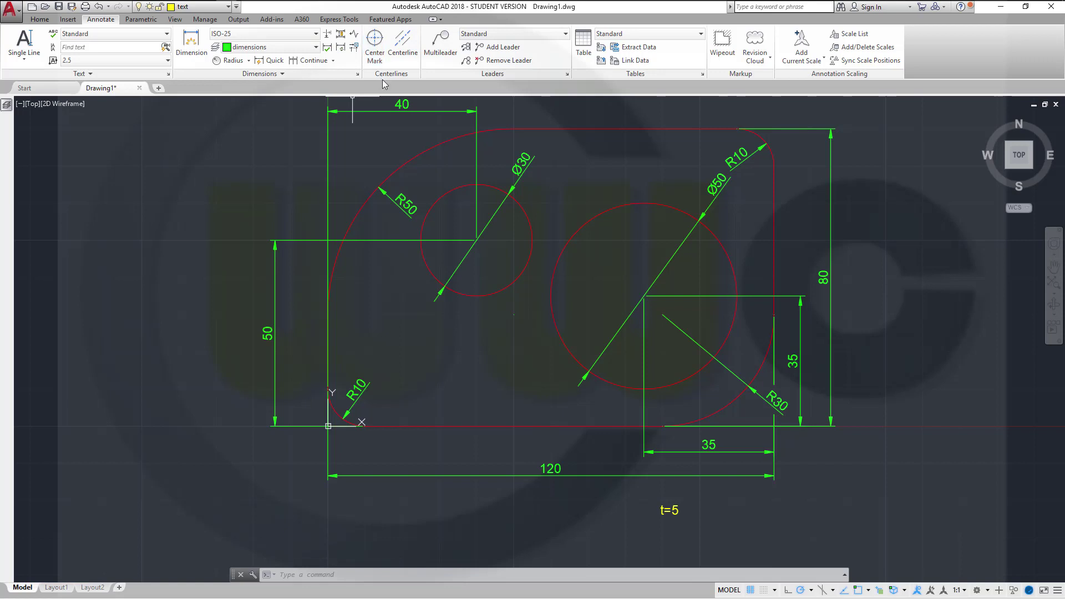
# Add center marks to the large and small circles
pyautogui.click(376, 39)
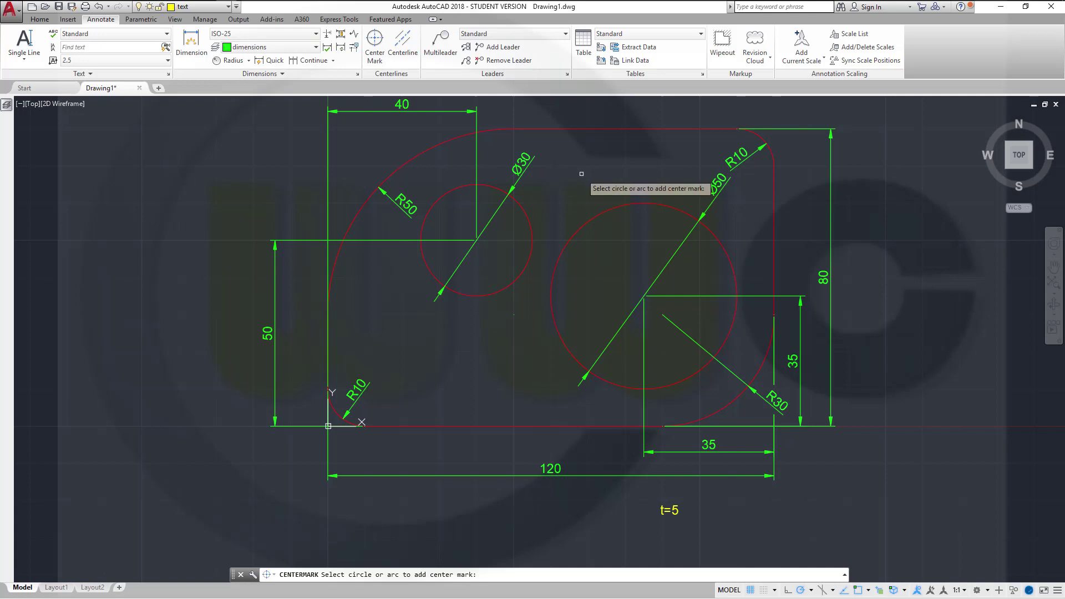
pyautogui.click(591, 217)
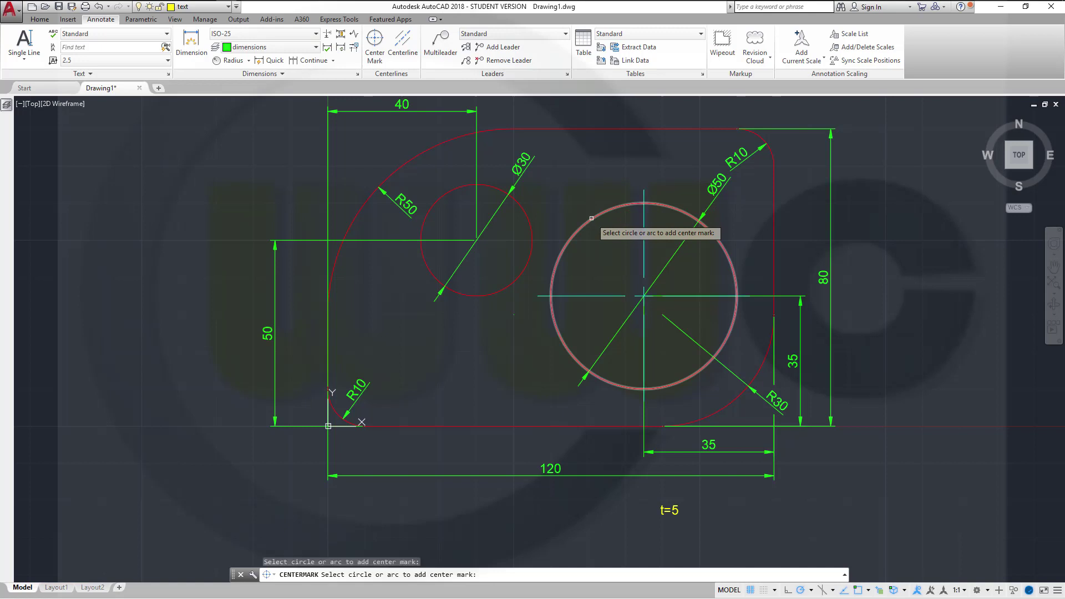
pyautogui.click(519, 205)
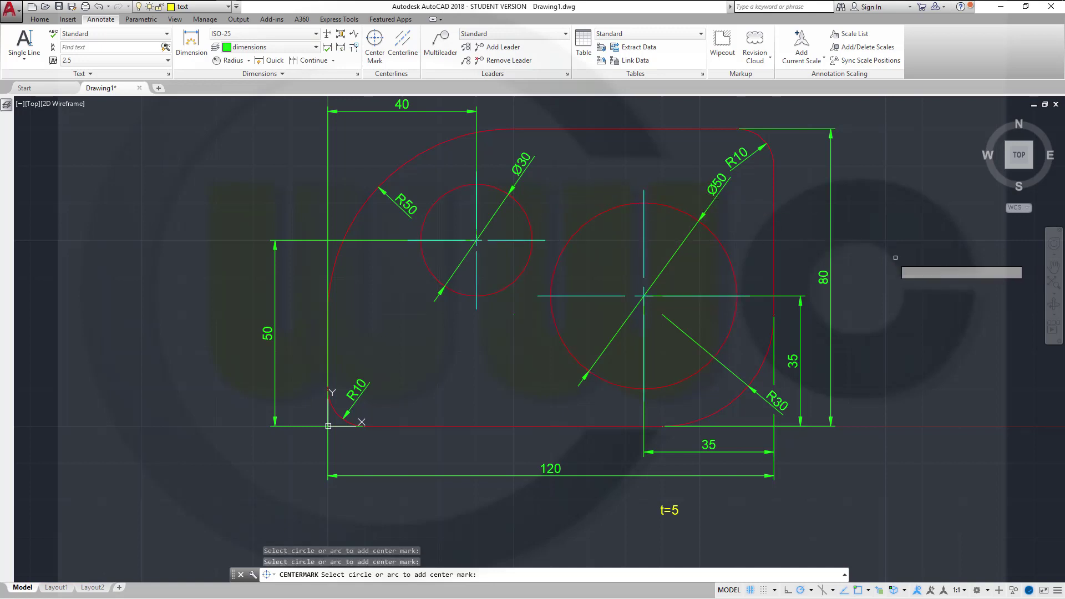
pyautogui.press('Return')
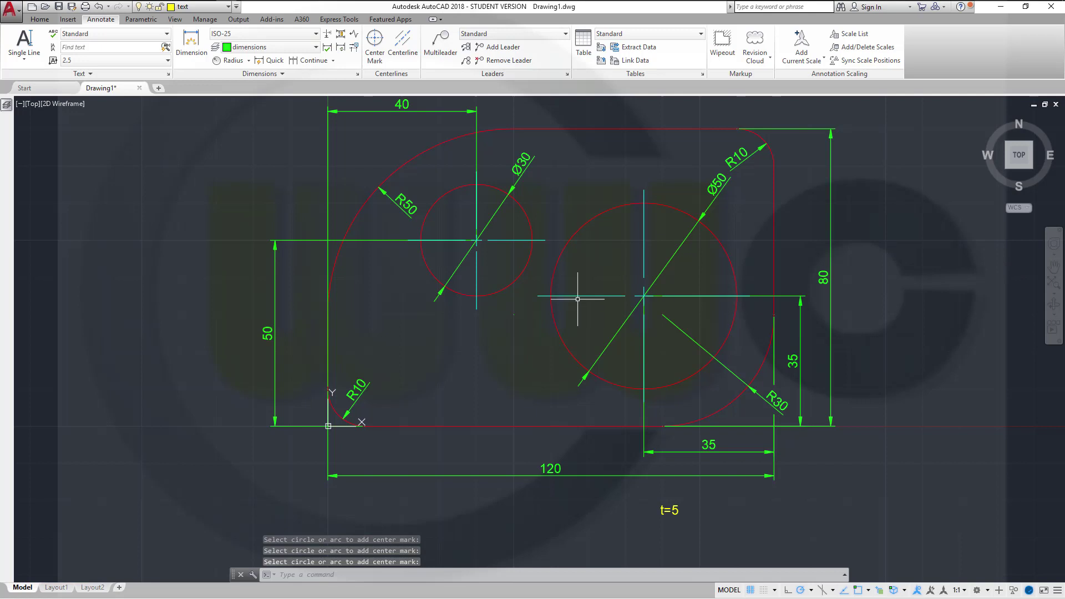
pyautogui.scroll(2, 579, 281)
pyautogui.scroll(-2, 578, 281)
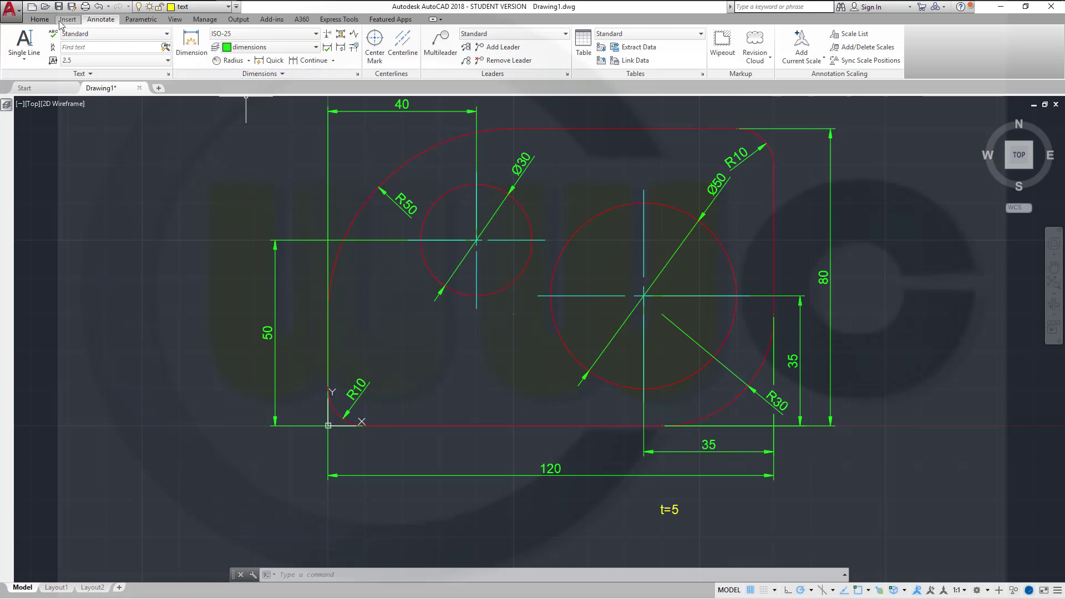
# Check the HPLAYER system variable that controls the default layer for hatches
pyautogui.click(40, 19)
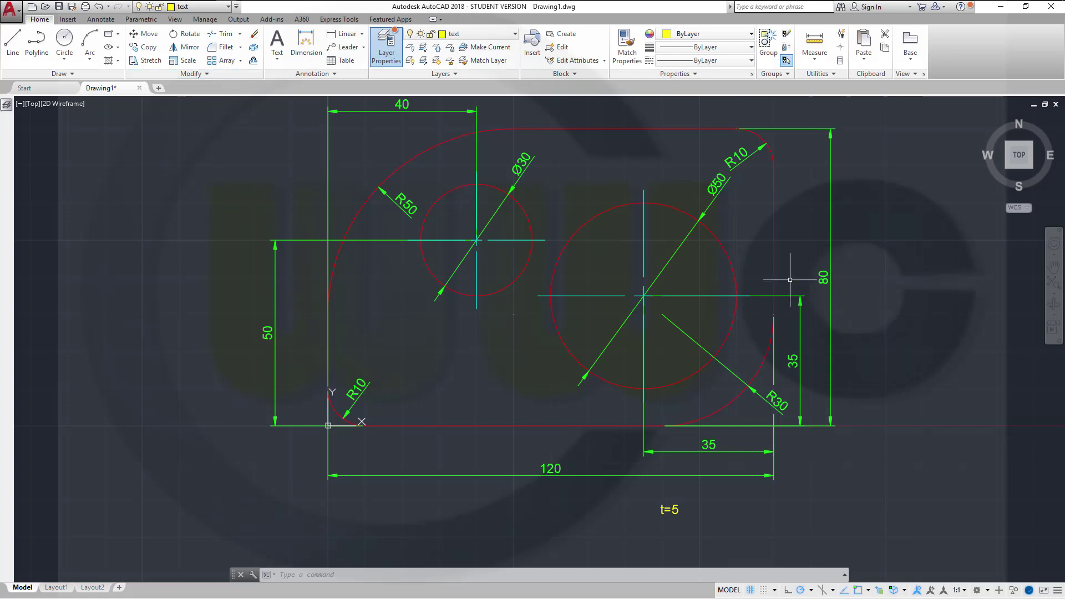
pyautogui.write('HP')
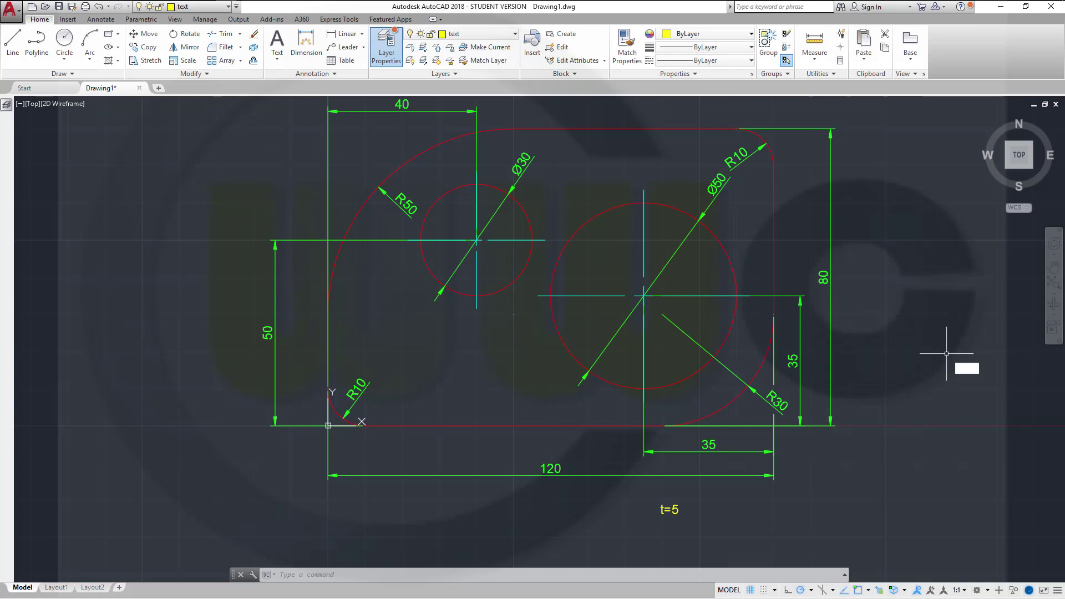
pyautogui.write('L')
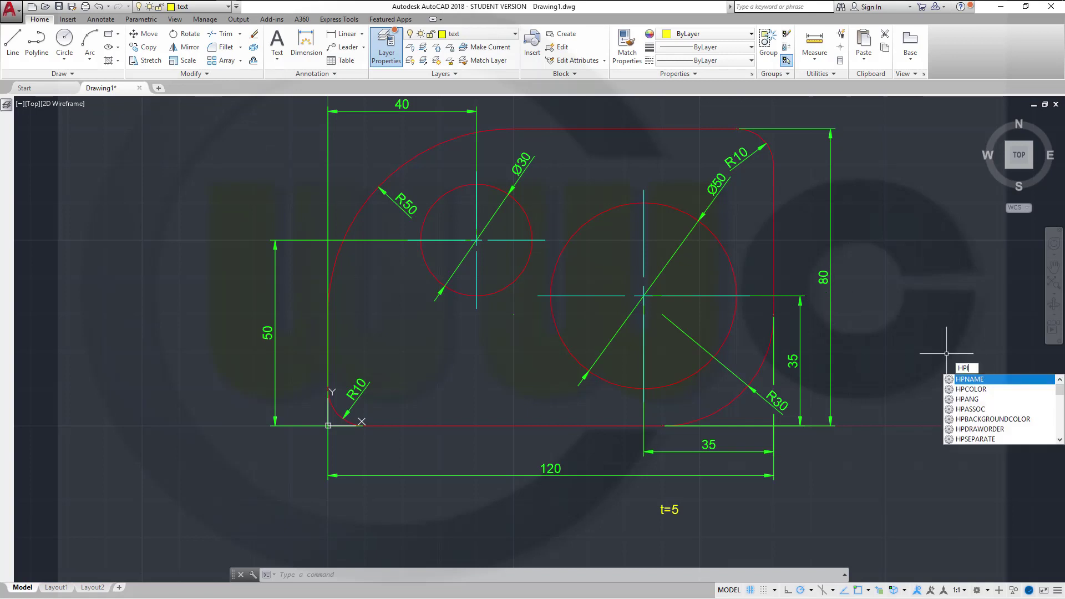
pyautogui.press('Return')
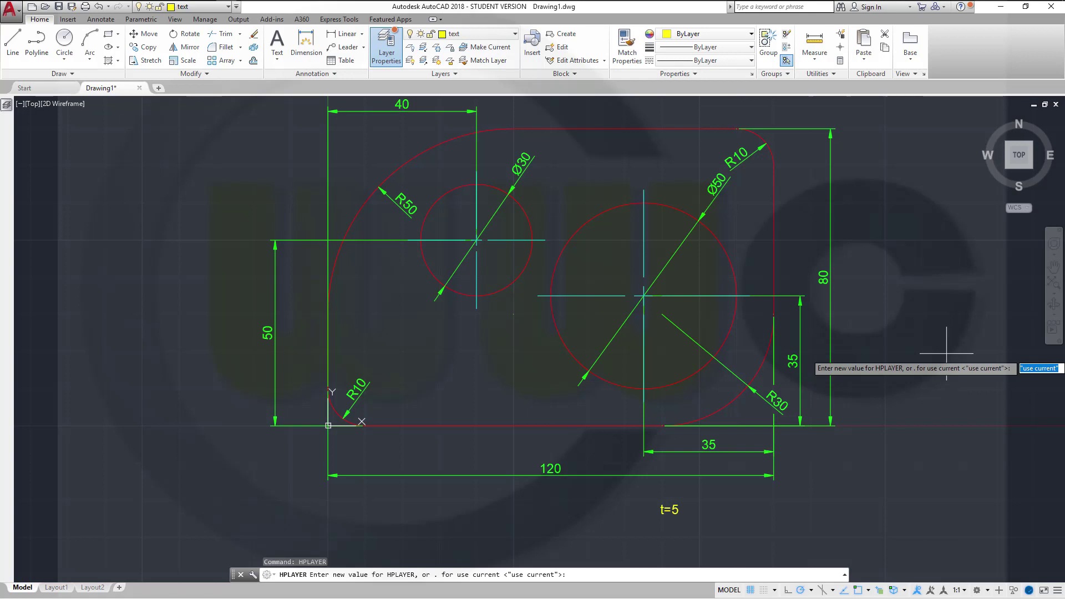
pyautogui.press('Escape')
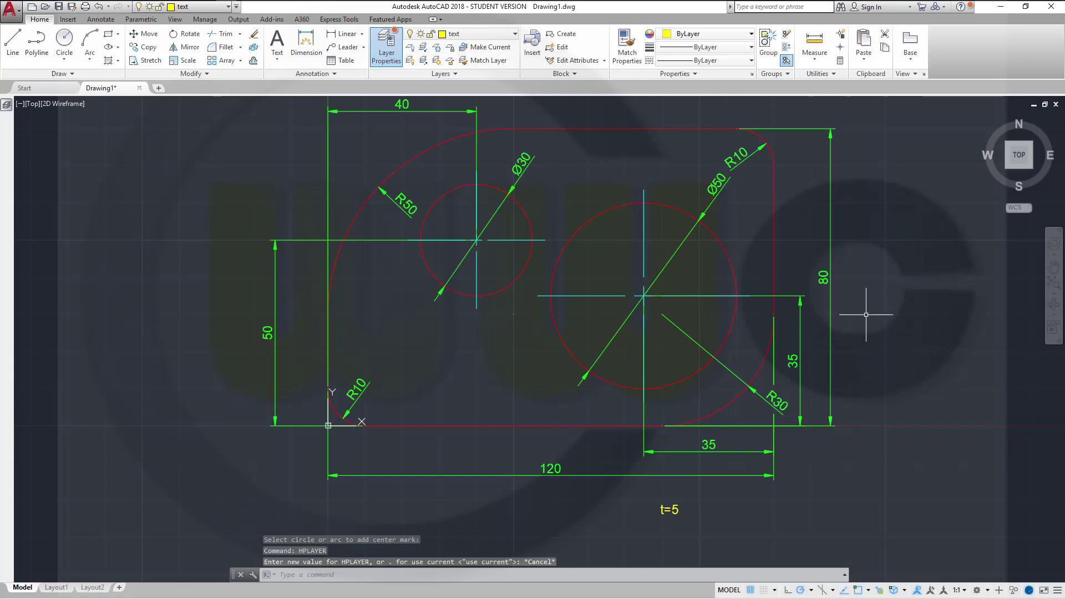
# Bring the plate outline and both circles to the front of the draw order
pyautogui.moveTo(866, 314); pyautogui.dragTo(848, 352, button='middle')
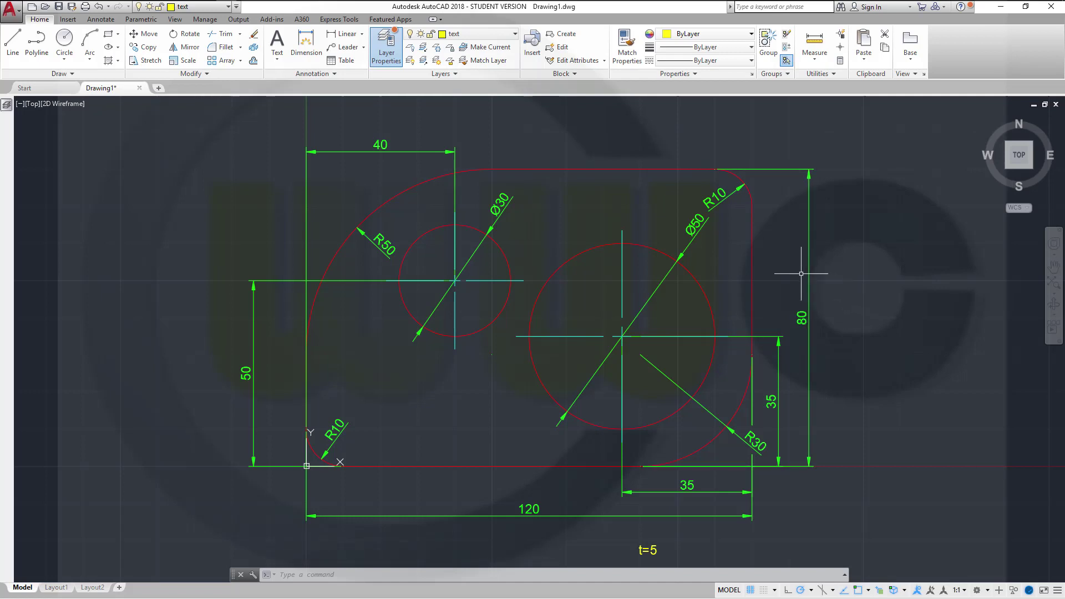
pyautogui.click(749, 294)
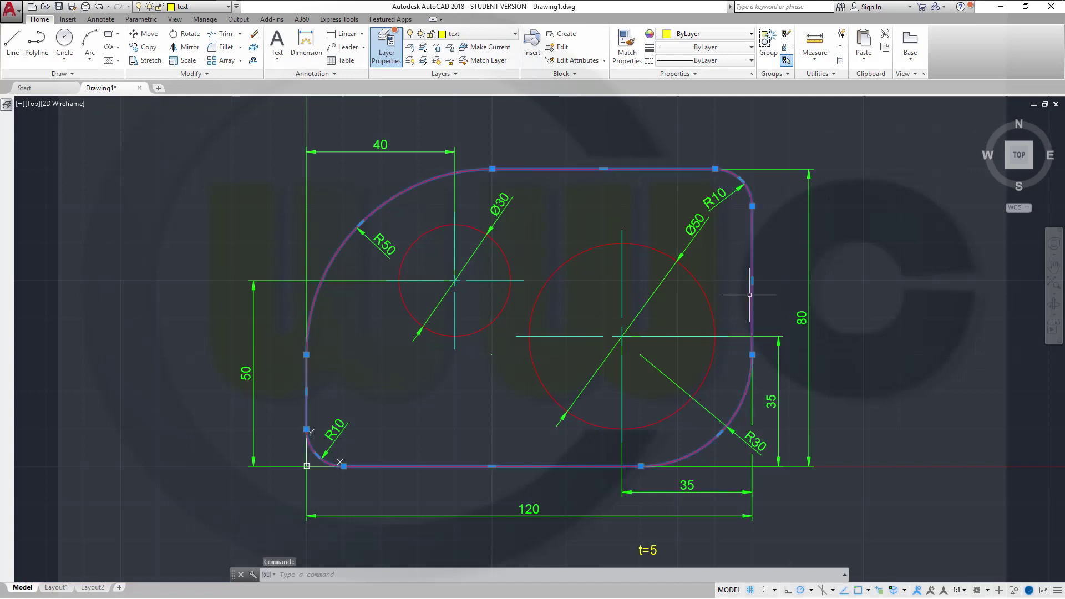
pyautogui.click(704, 303)
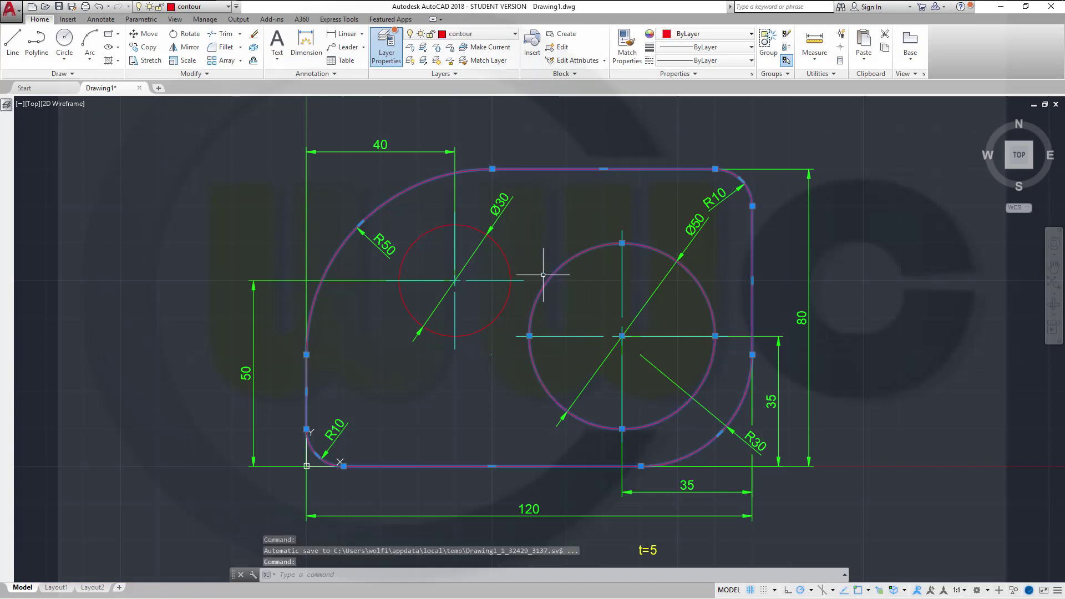
pyautogui.click(510, 262)
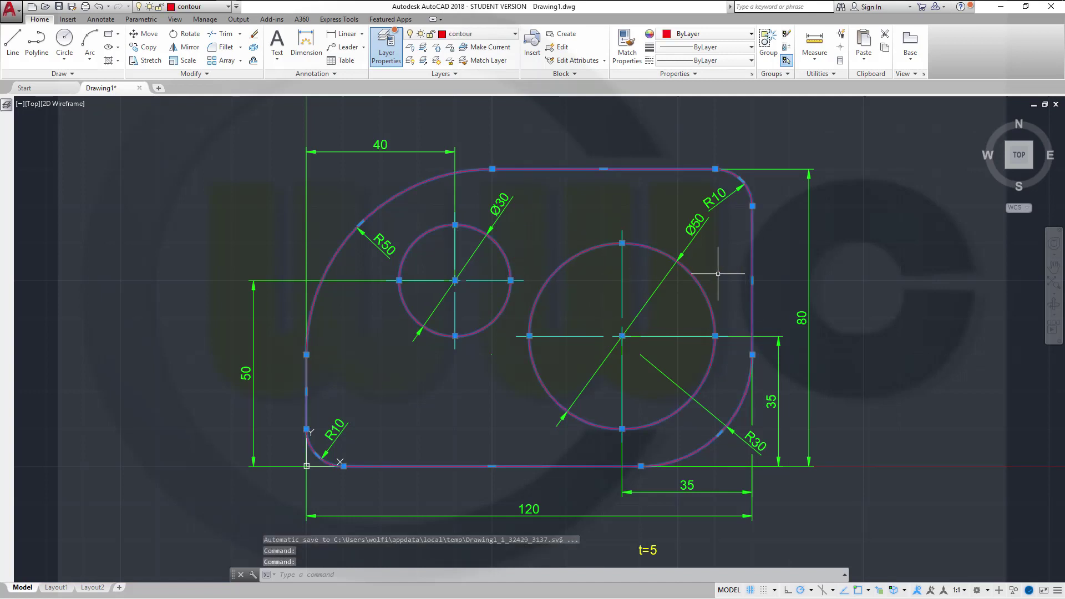
pyautogui.rightClick(883, 260)
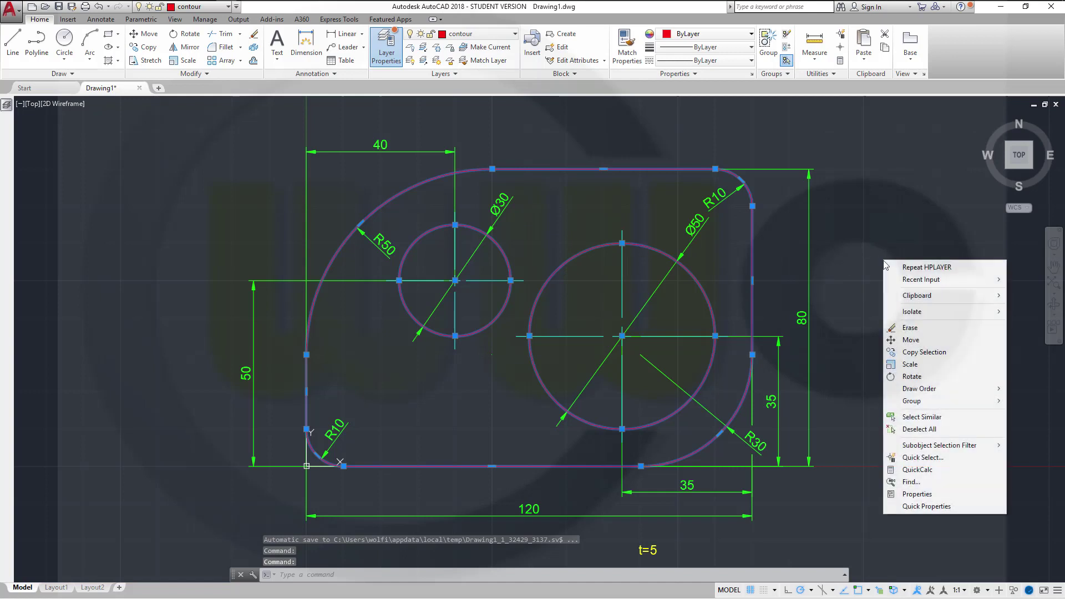
pyautogui.moveTo(935, 391)
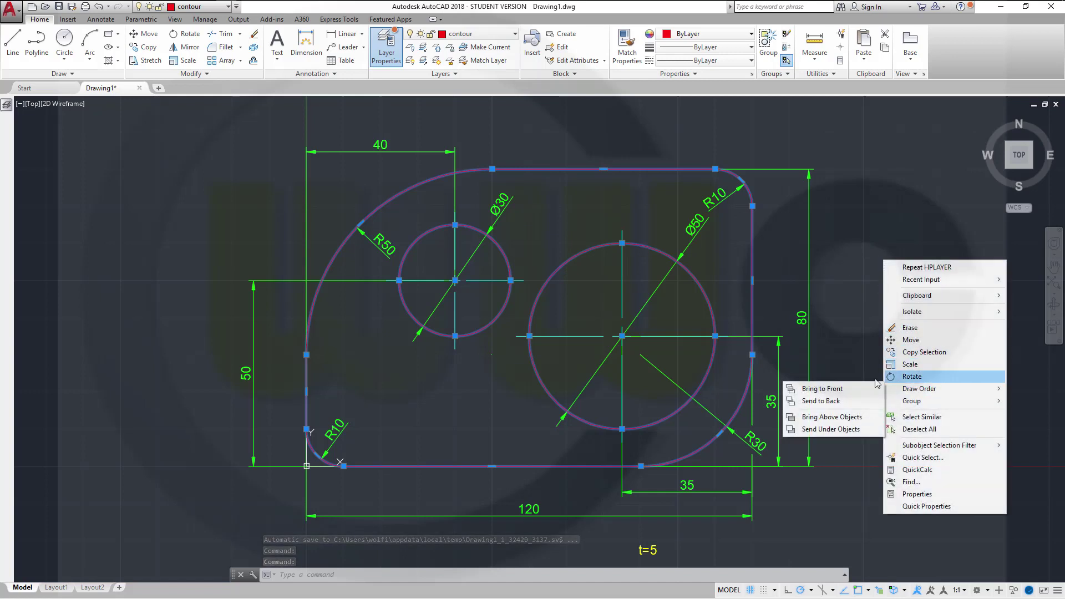
pyautogui.click(846, 387)
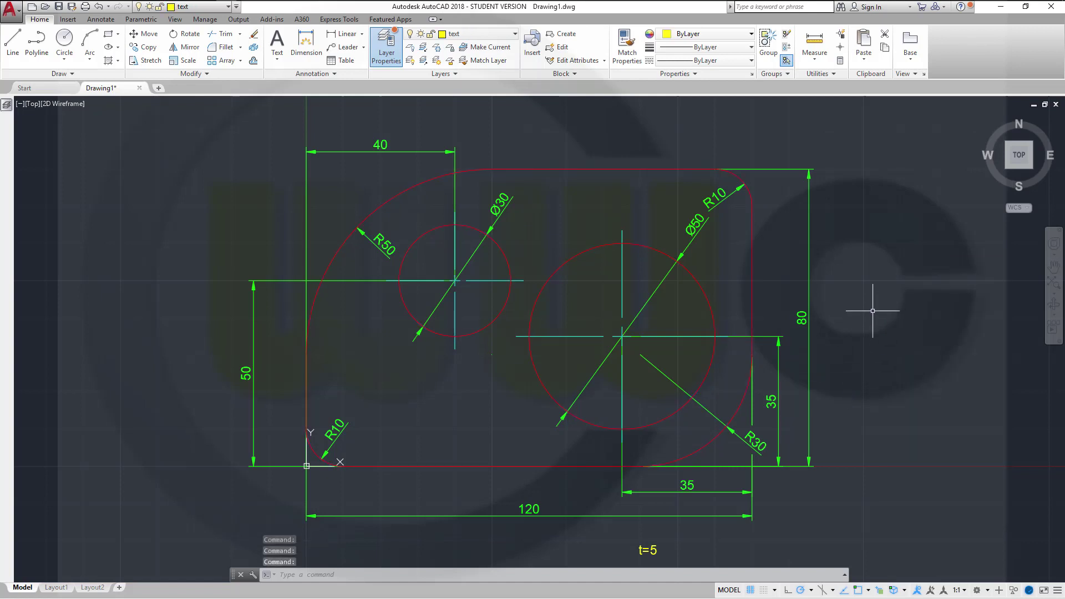
pyautogui.press('Escape')
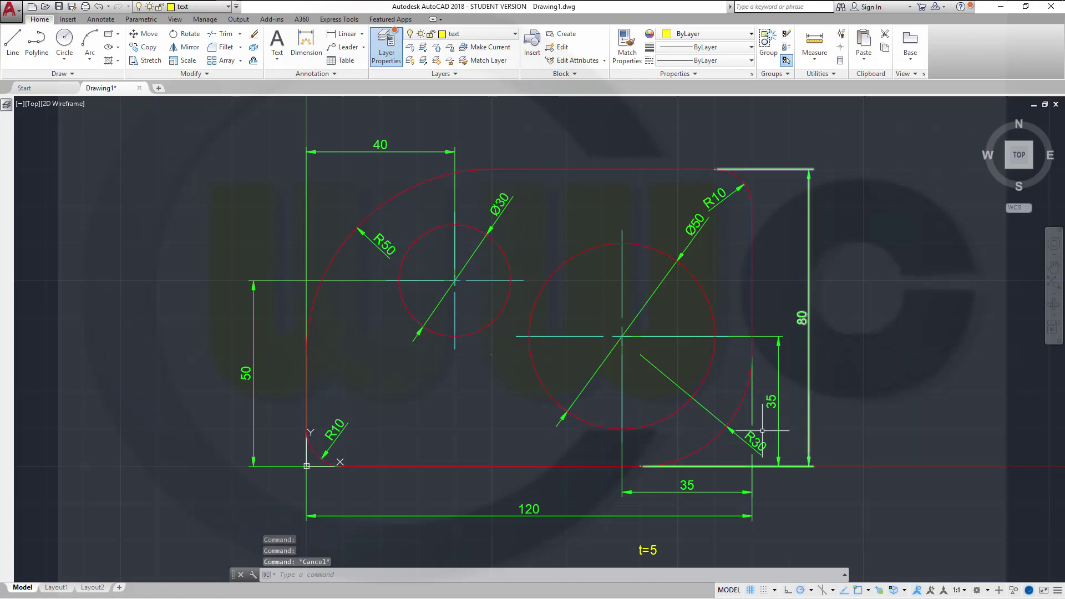